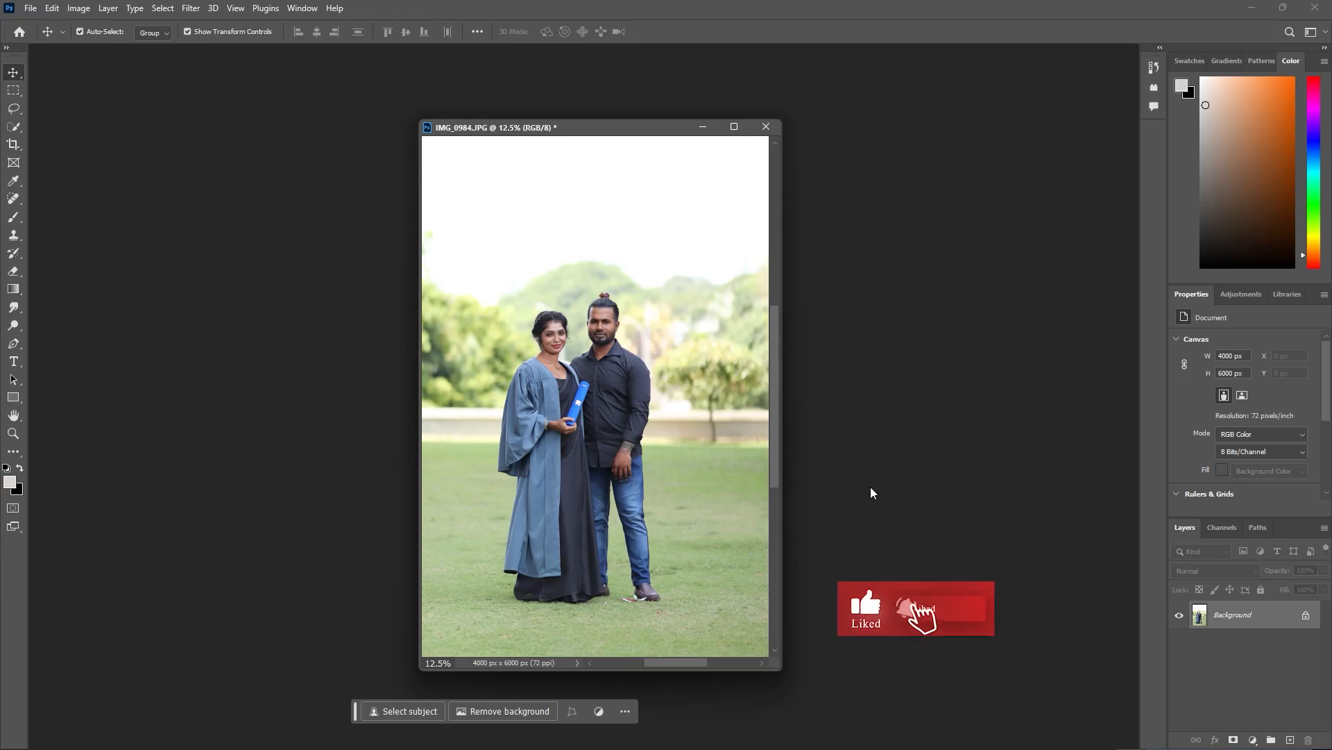
- Duplicate the Background photo layer and convert the copy to a smart object
key(ctrl)
key(ctrl+j)
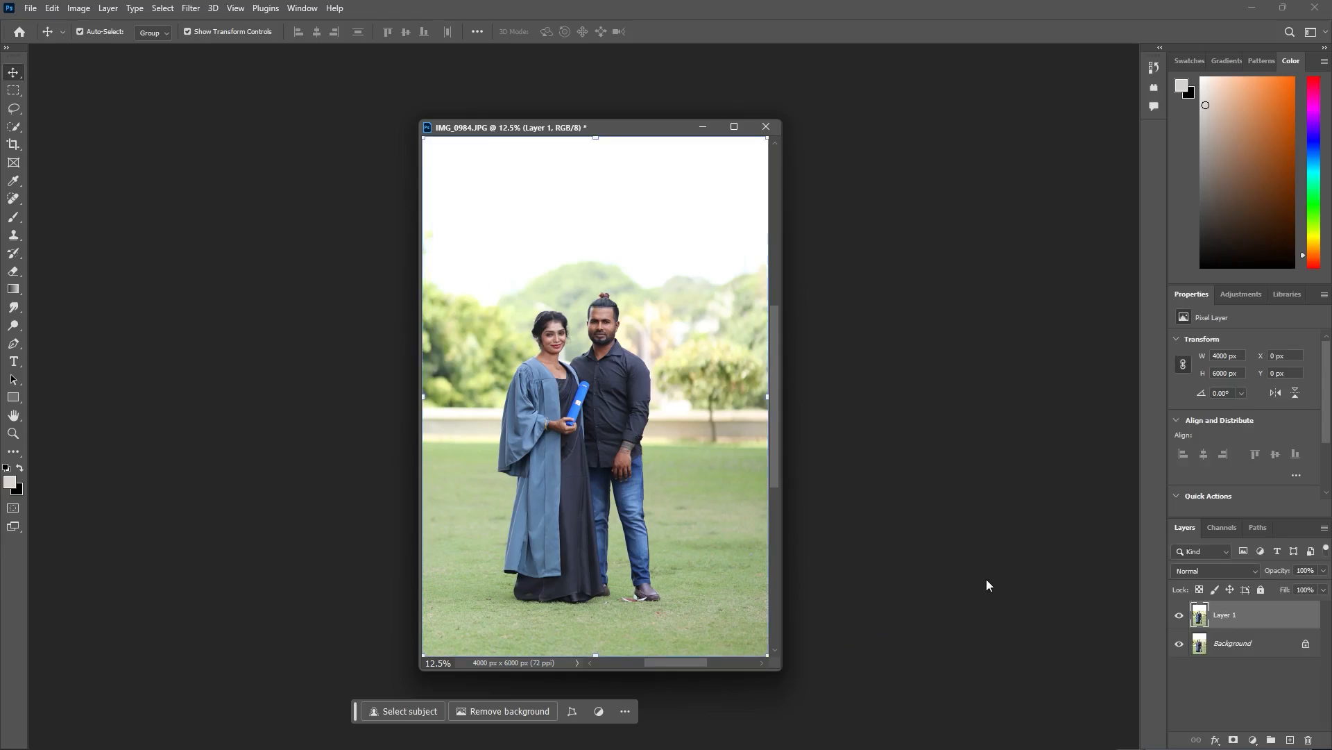
right_click(1203, 617)
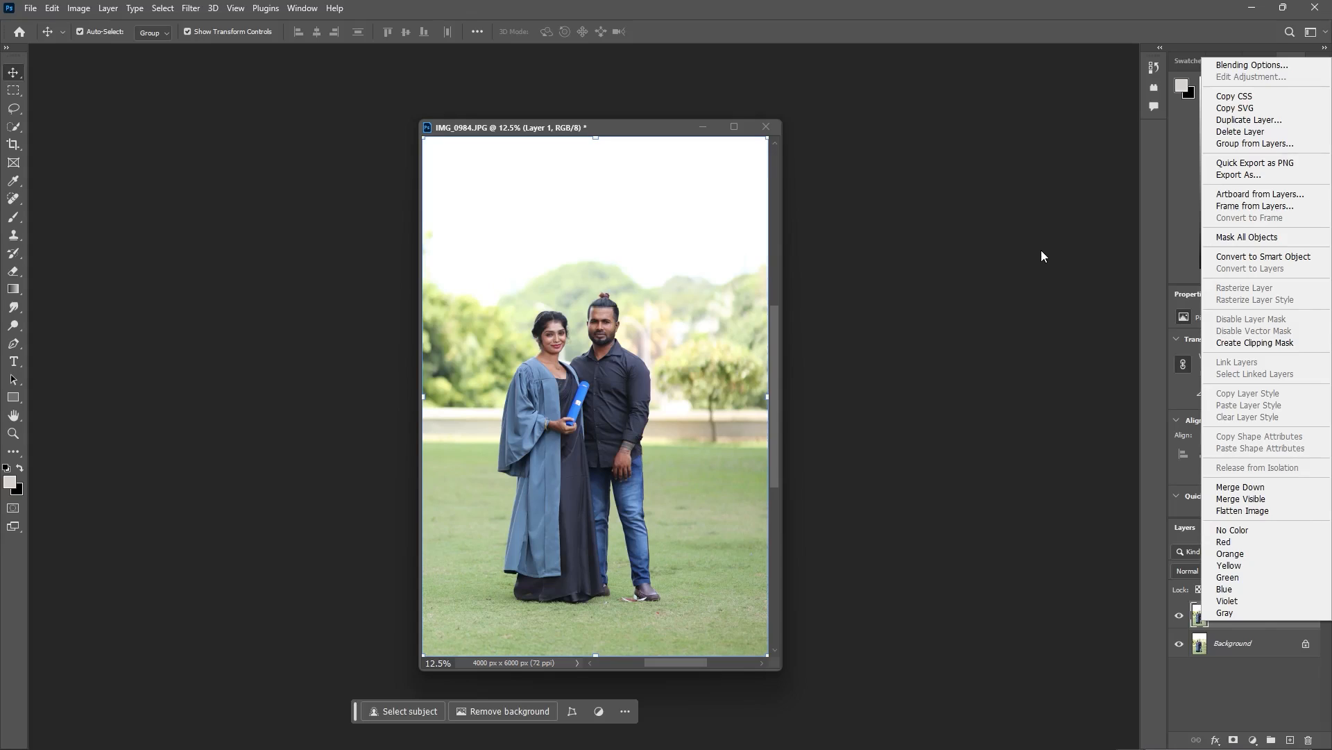
click(1263, 257)
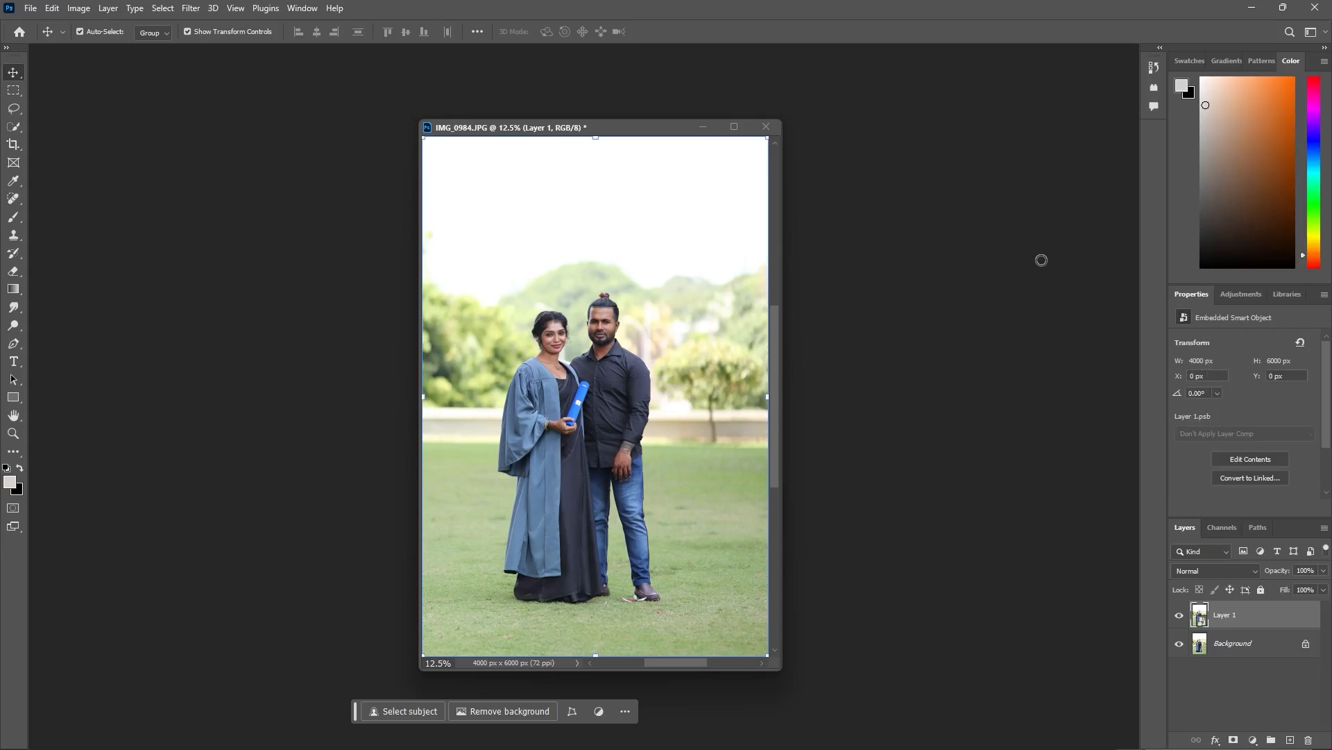
- Open the smart object layer in the Camera Raw Filter and view the couple up close and in full
key(ctrl+shift+a)
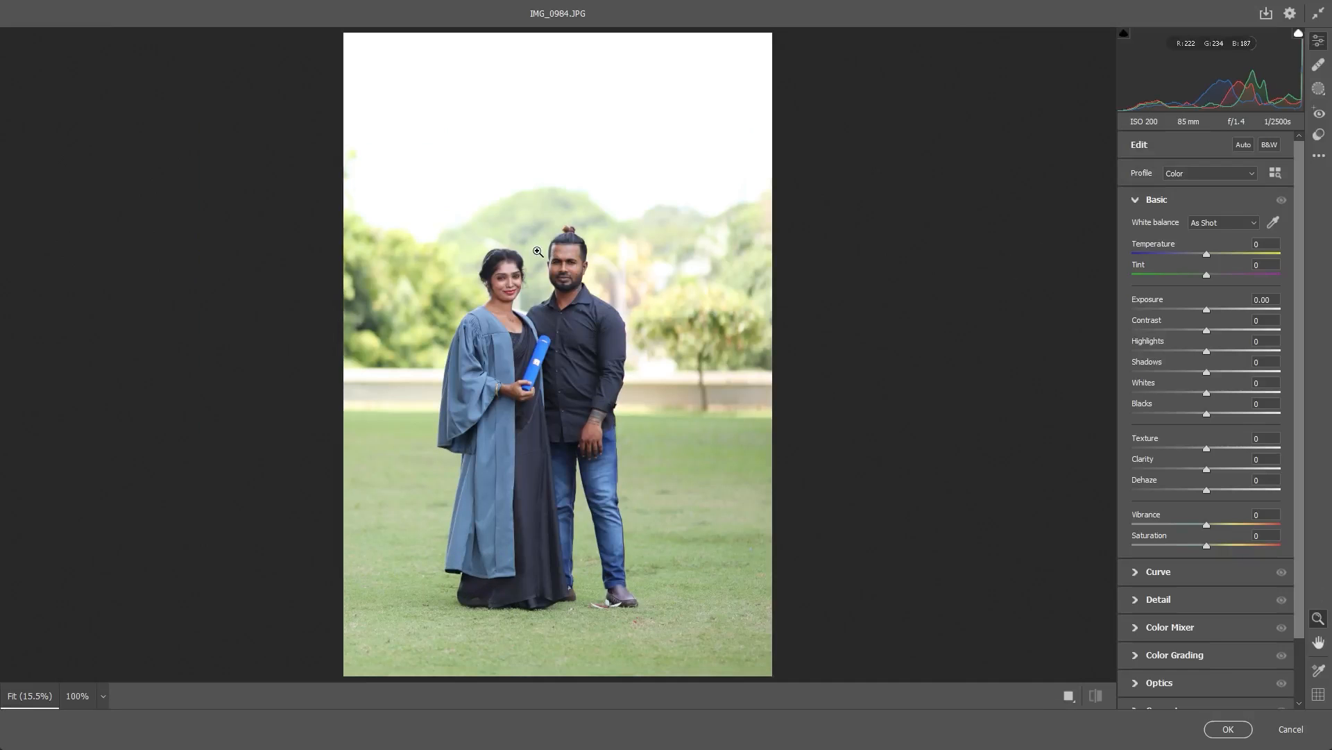
click(432, 264)
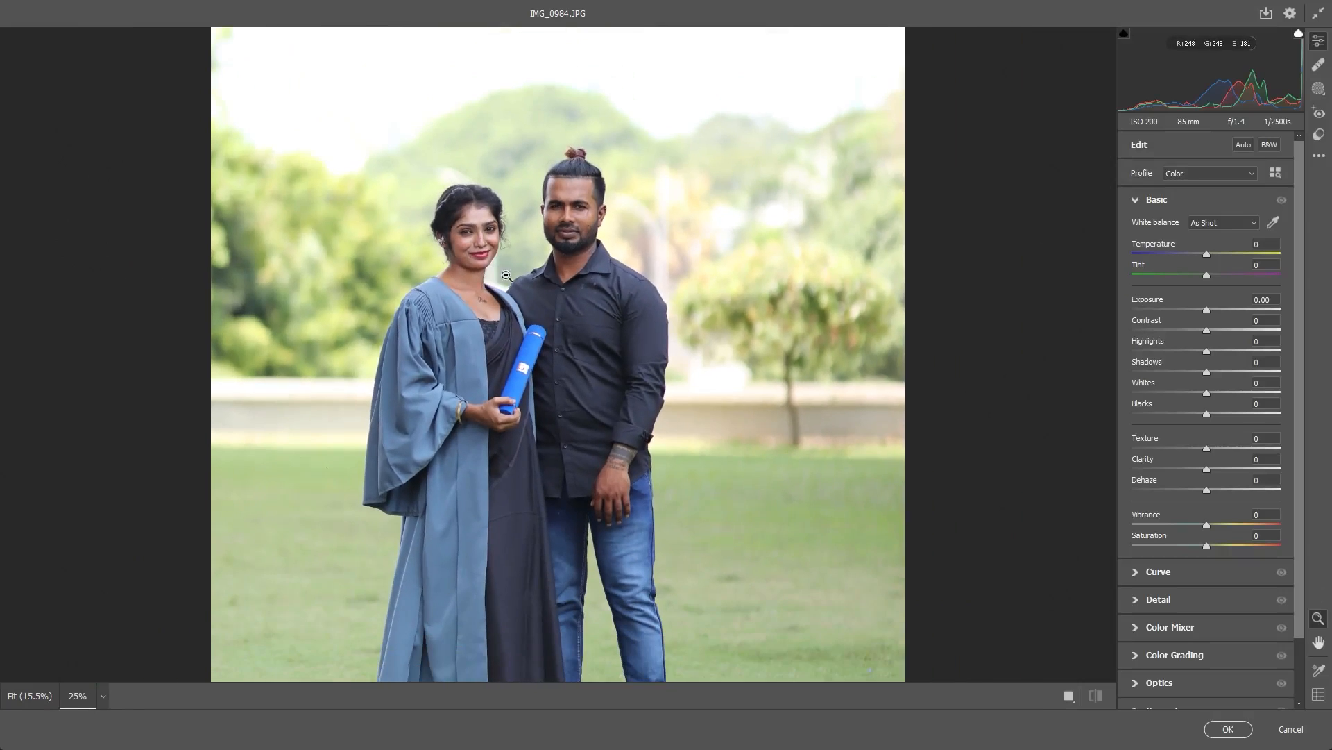
alt+click(507, 276)
drag(693, 265, 935, 229)
key(space)
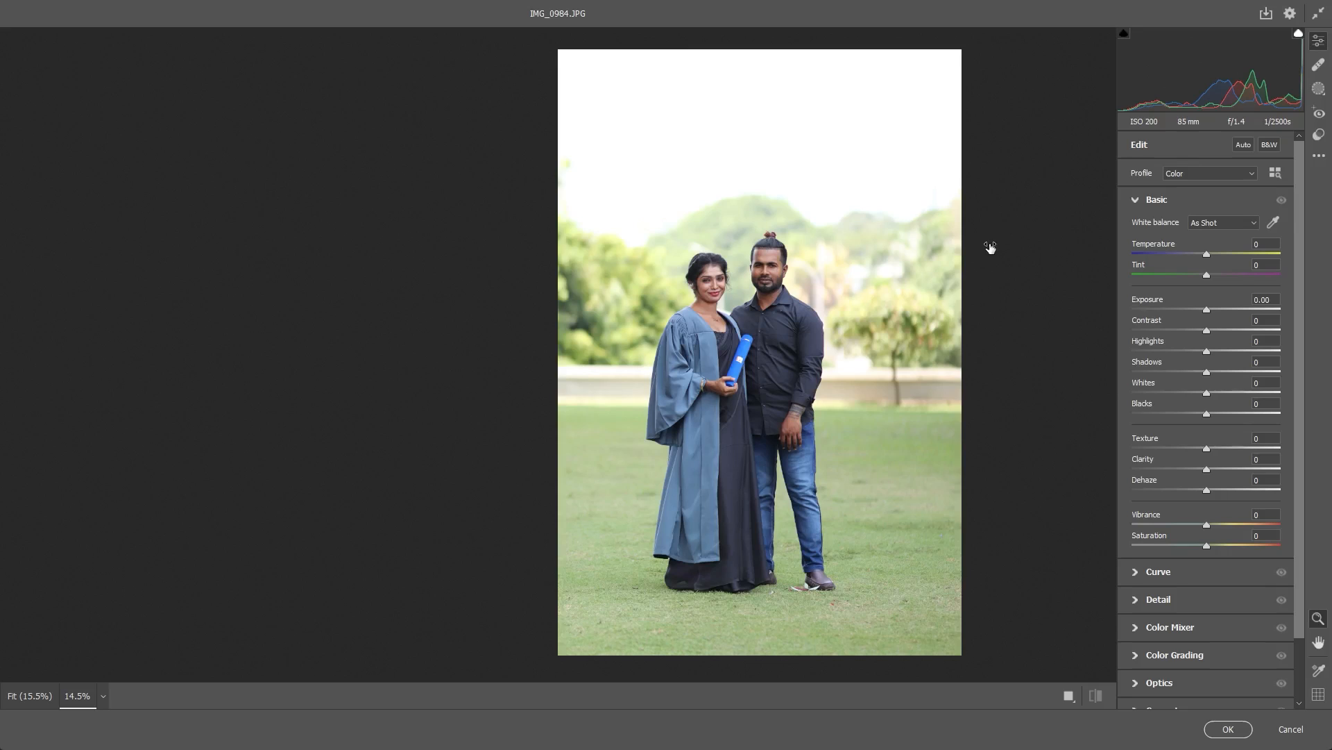
mouse_move(991, 248)
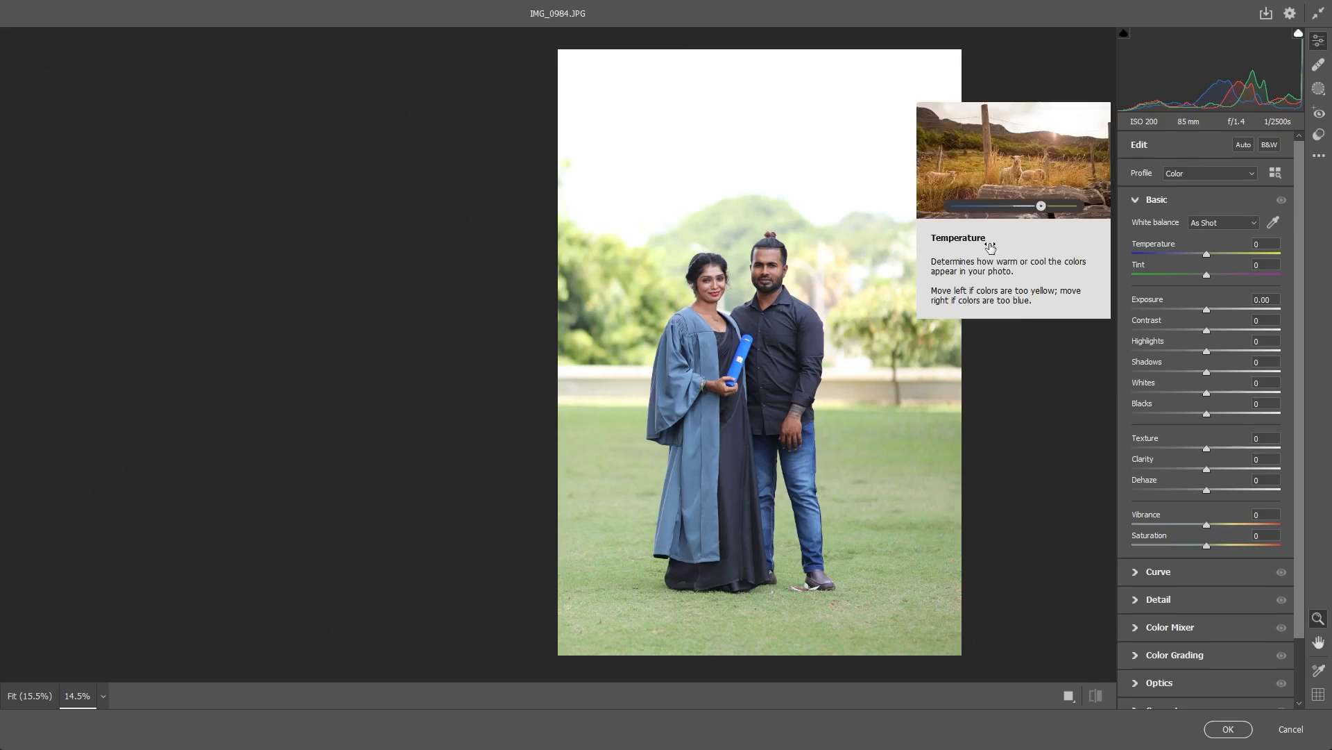
click(839, 282)
mouse_move(772, 282)
mouse_down()
mouse_move(722, 275)
mouse_move(772, 277)
mouse_up()
drag(657, 292, 934, 270)
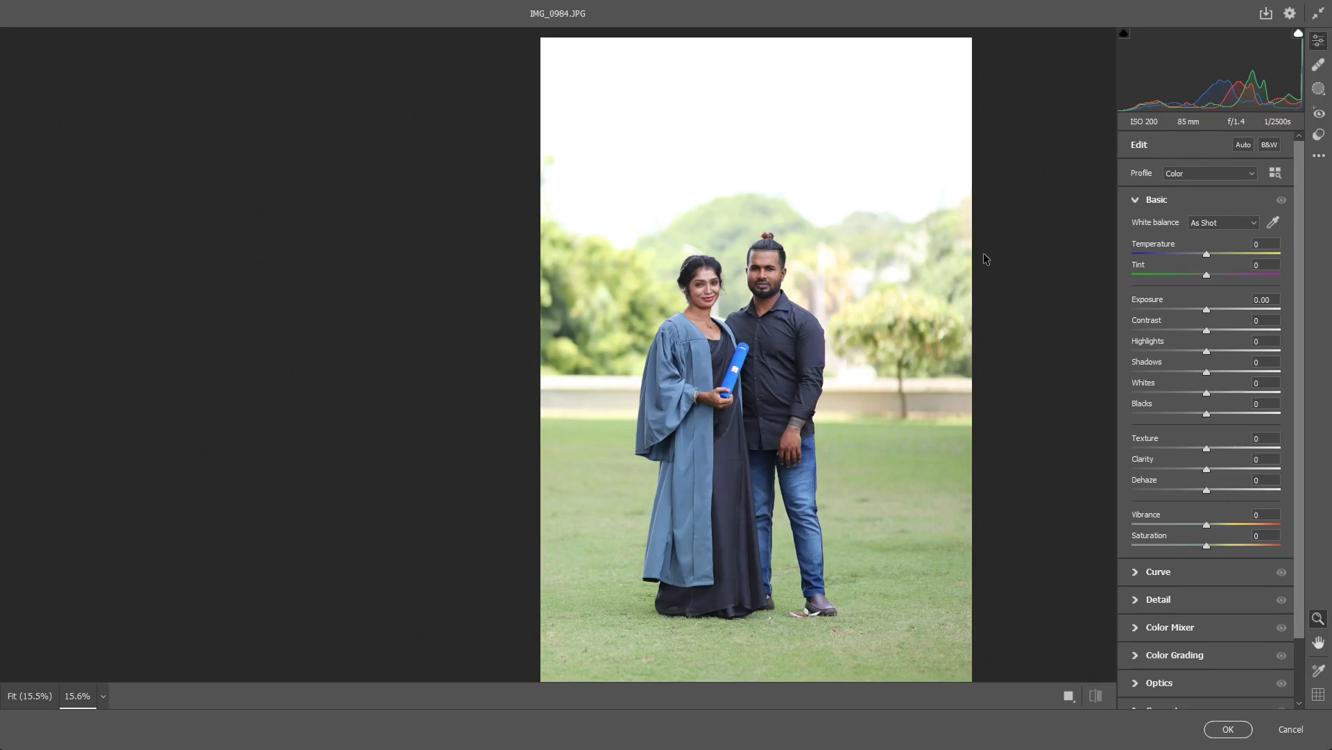
- Set Temperature +2, Exposure +0.10, Contrast +3, Highlights -58, Shadows +33, Whites +5 and Blacks -3, and fine-tune Clarity and Texture
drag(984, 252, 987, 256)
drag(990, 257, 986, 253)
drag(985, 314, 988, 314)
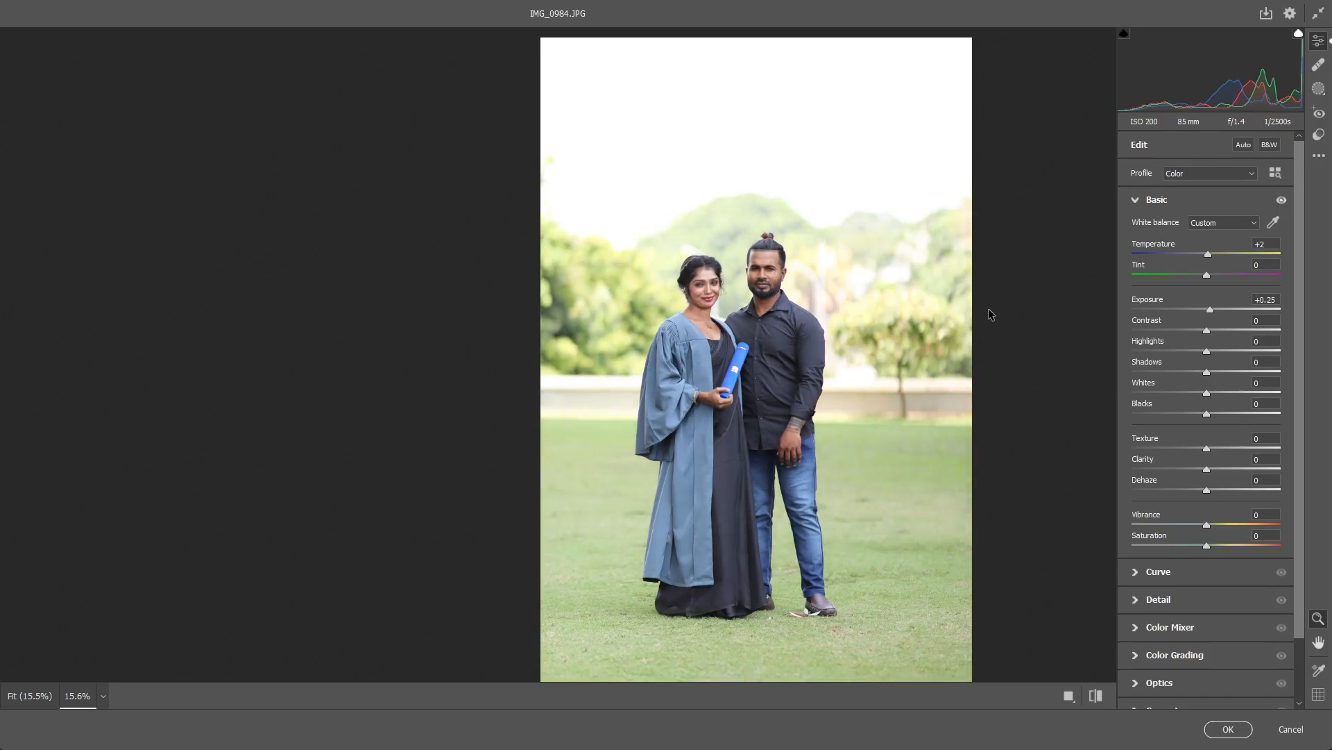
drag(989, 310, 981, 414)
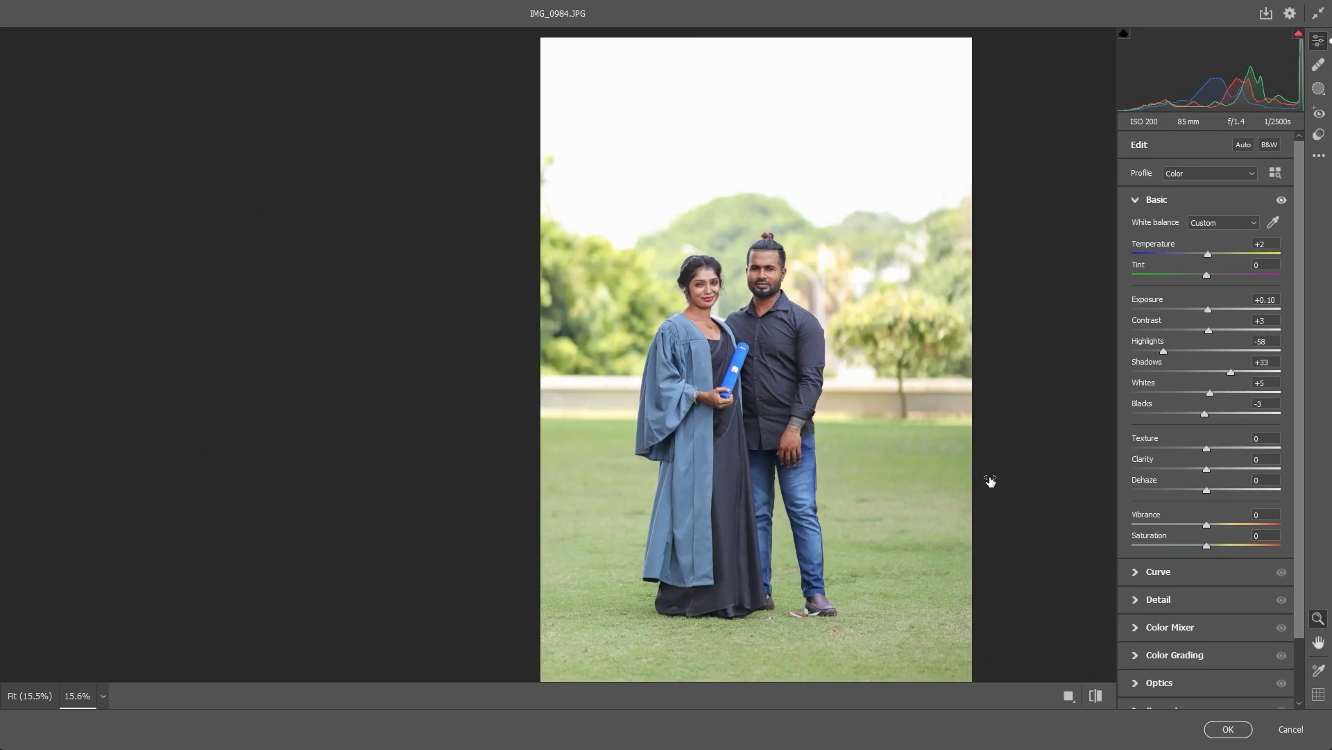
mouse_move(985, 472)
mouse_down()
mouse_move(999, 471)
mouse_move(959, 475)
mouse_move(1000, 470)
mouse_move(948, 463)
mouse_move(976, 468)
mouse_move(989, 446)
mouse_up()
- In the Color Mixer, set the orange Saturation to -4 and the orange Luminance to +27
click(945, 628)
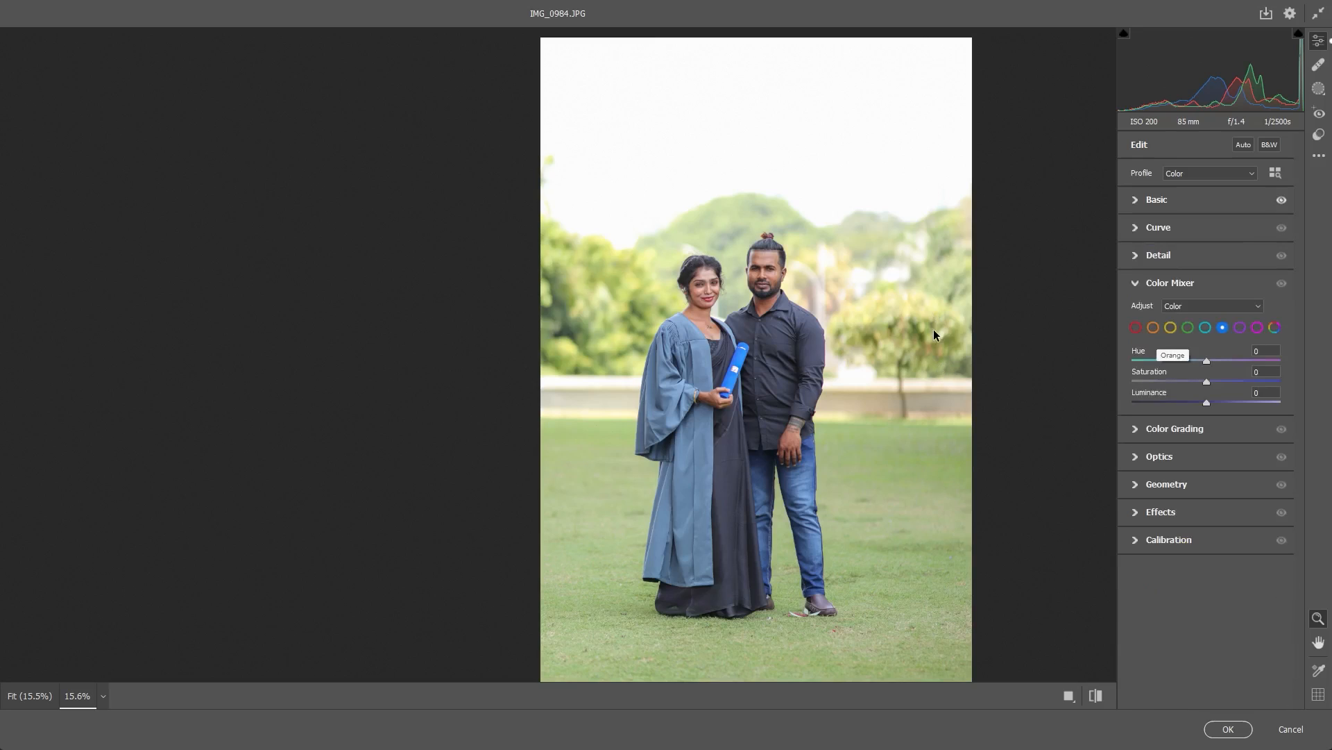
click(1153, 326)
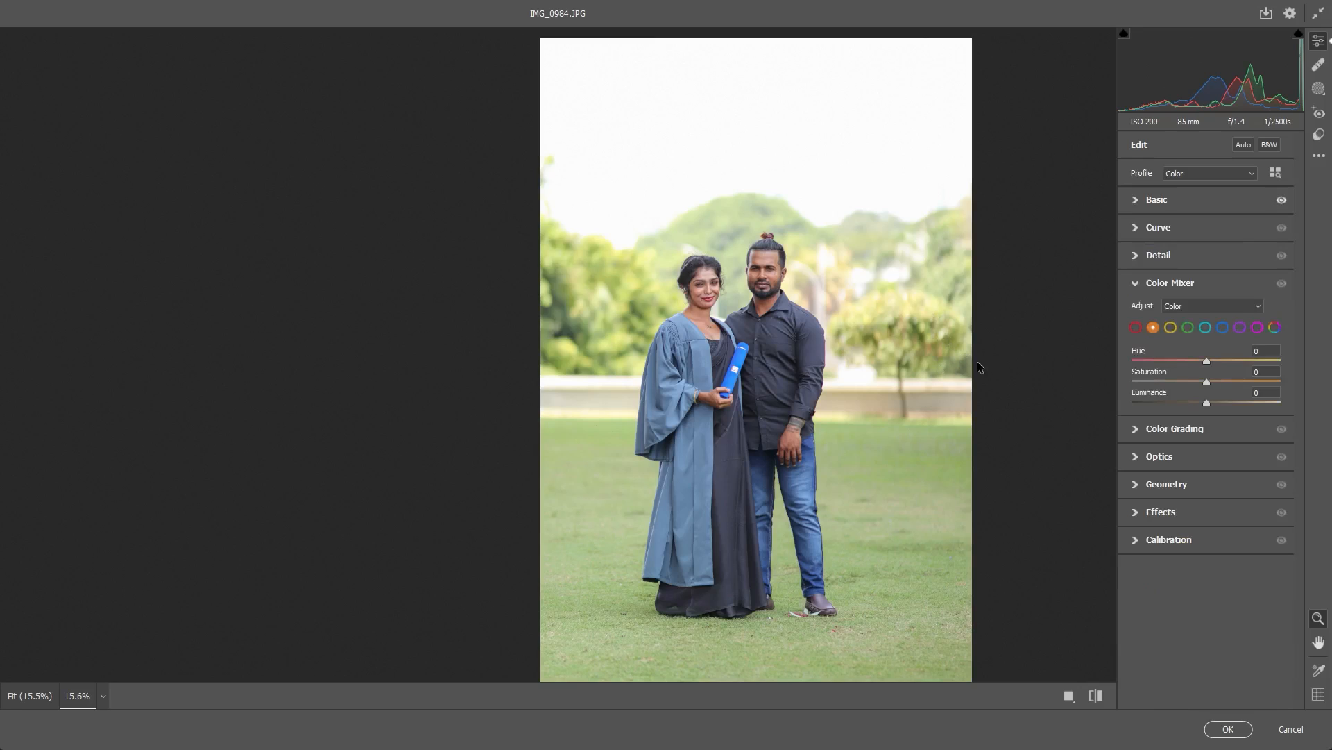
drag(980, 379, 1008, 408)
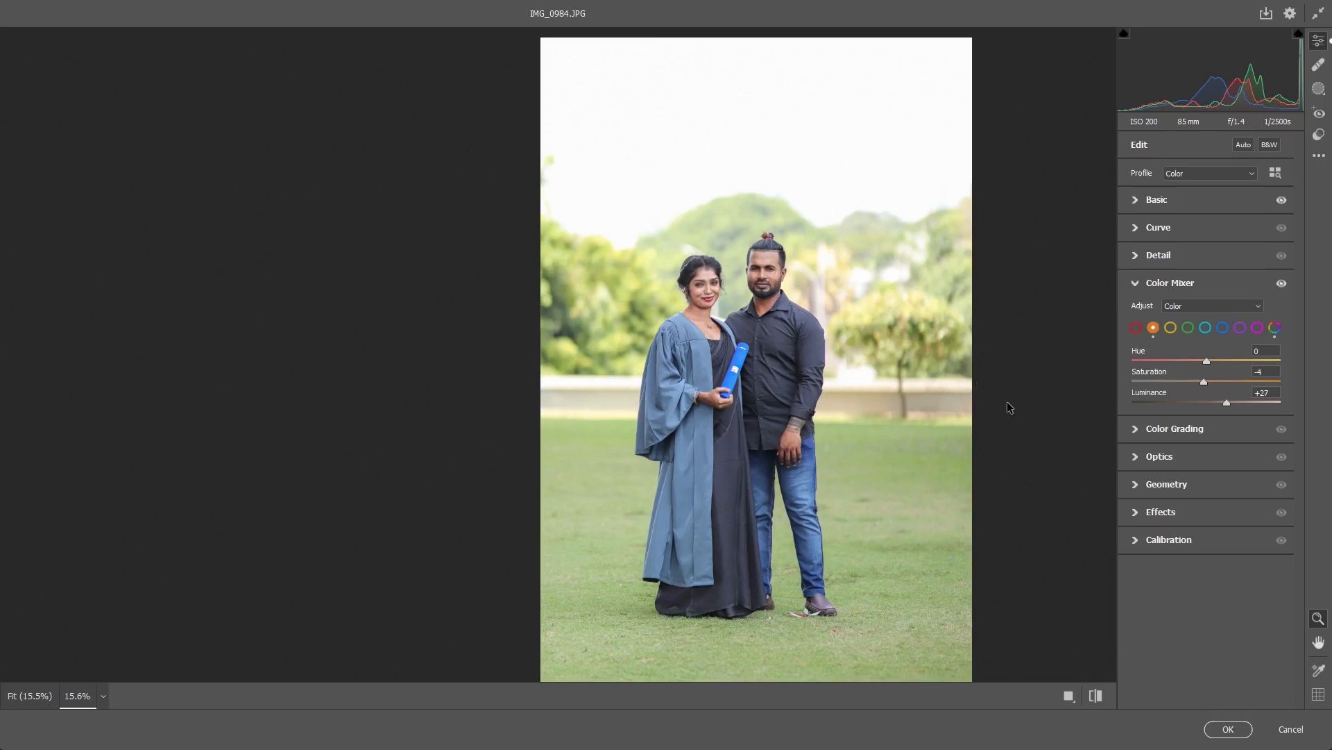
- Adjust the red Saturation and Luminance in the Color Mixer while checking the couple's skin up close
click(910, 324)
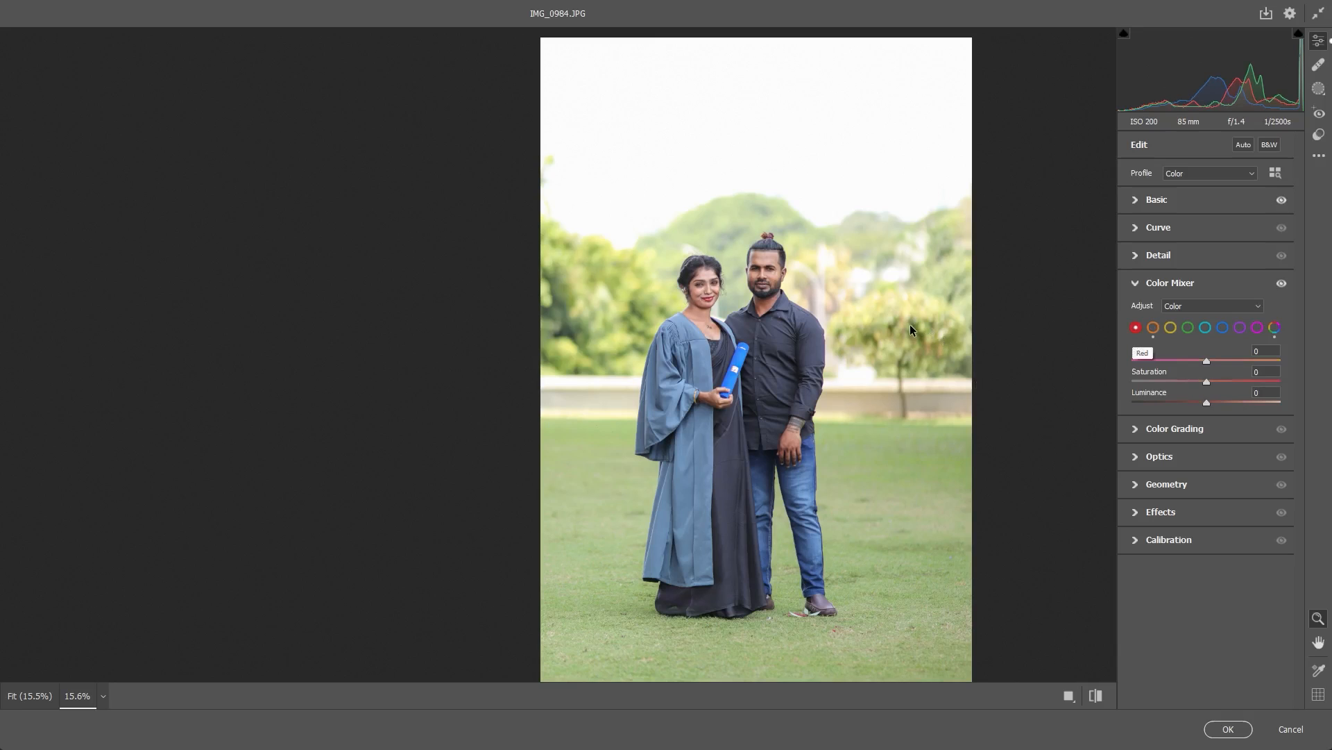
key(ctrl+plus)
key(ctrl+plus)
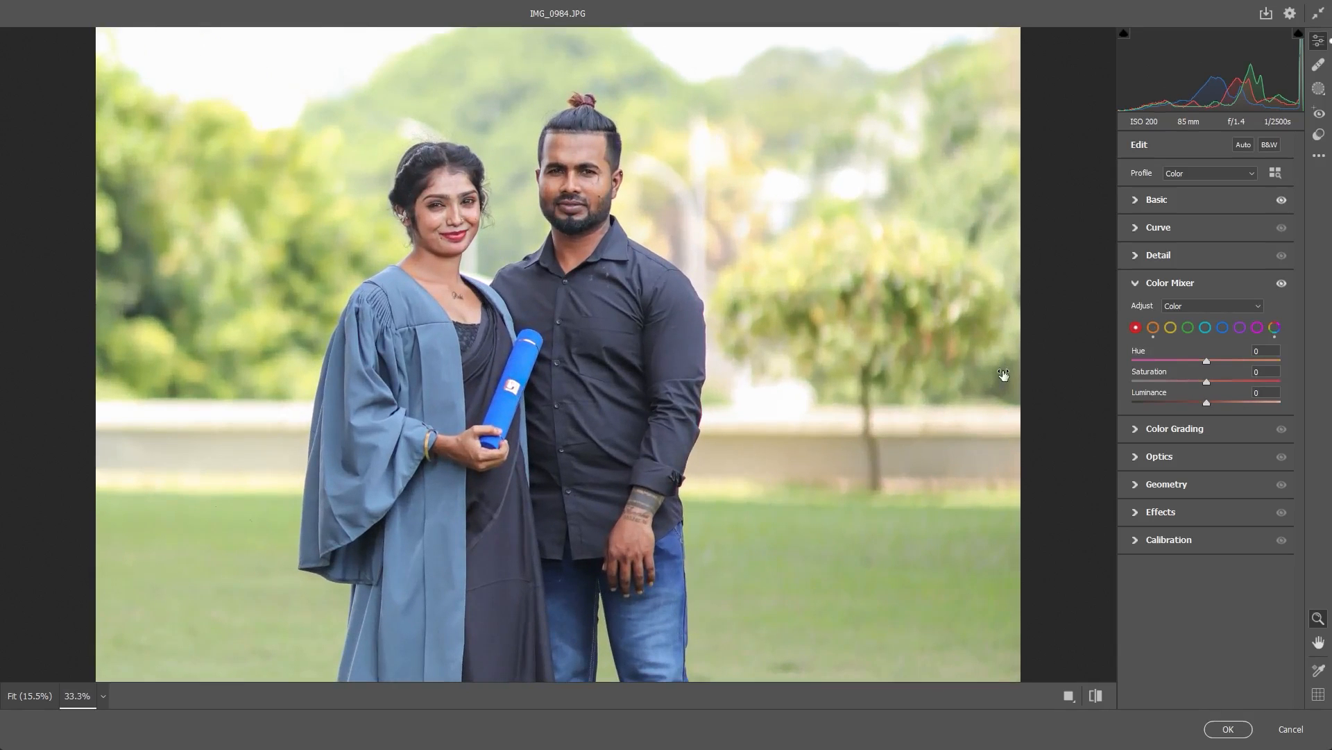
mouse_move(980, 379)
mouse_down()
mouse_move(926, 379)
mouse_move(988, 379)
mouse_move(966, 379)
mouse_move(999, 401)
mouse_move(988, 401)
mouse_up()
- Refine the orange skin tones by setting Saturation to +1 and Luminance to +31
click(930, 326)
drag(977, 380, 1003, 401)
drag(1005, 401, 1007, 408)
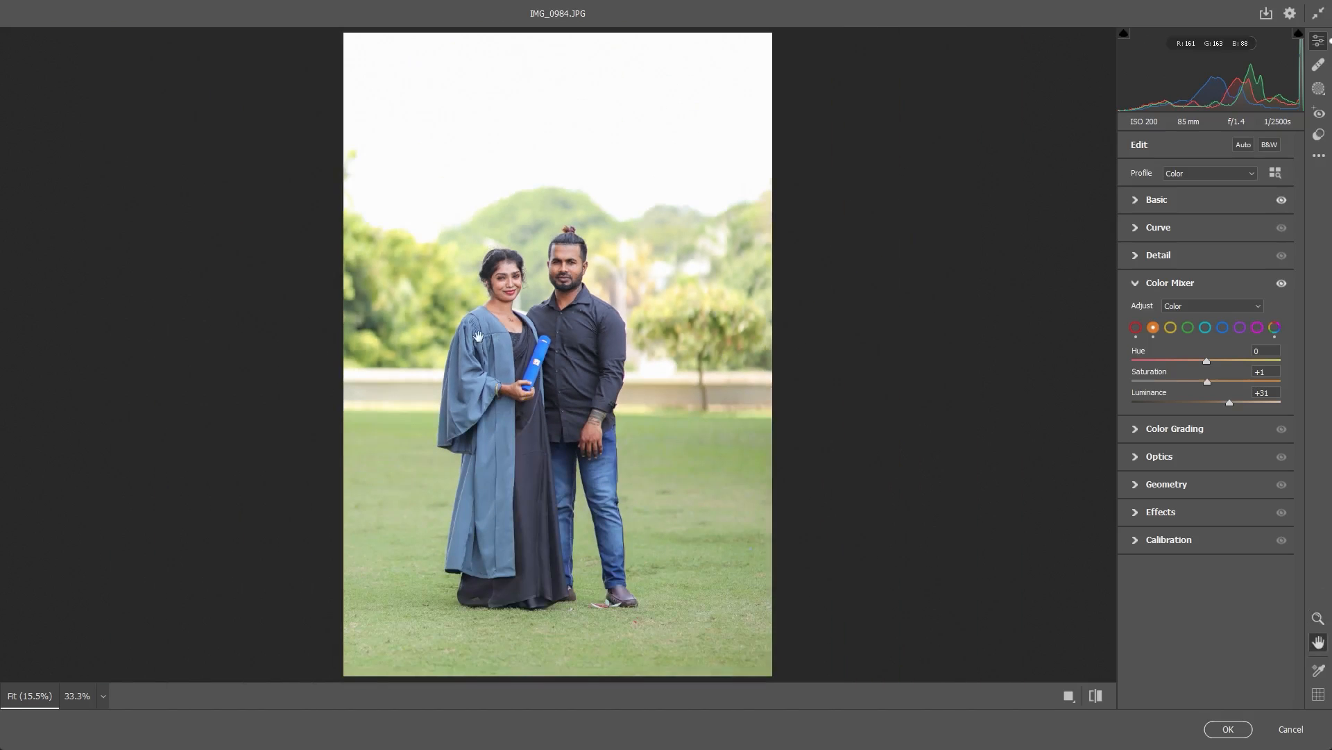
drag(479, 337, 596, 335)
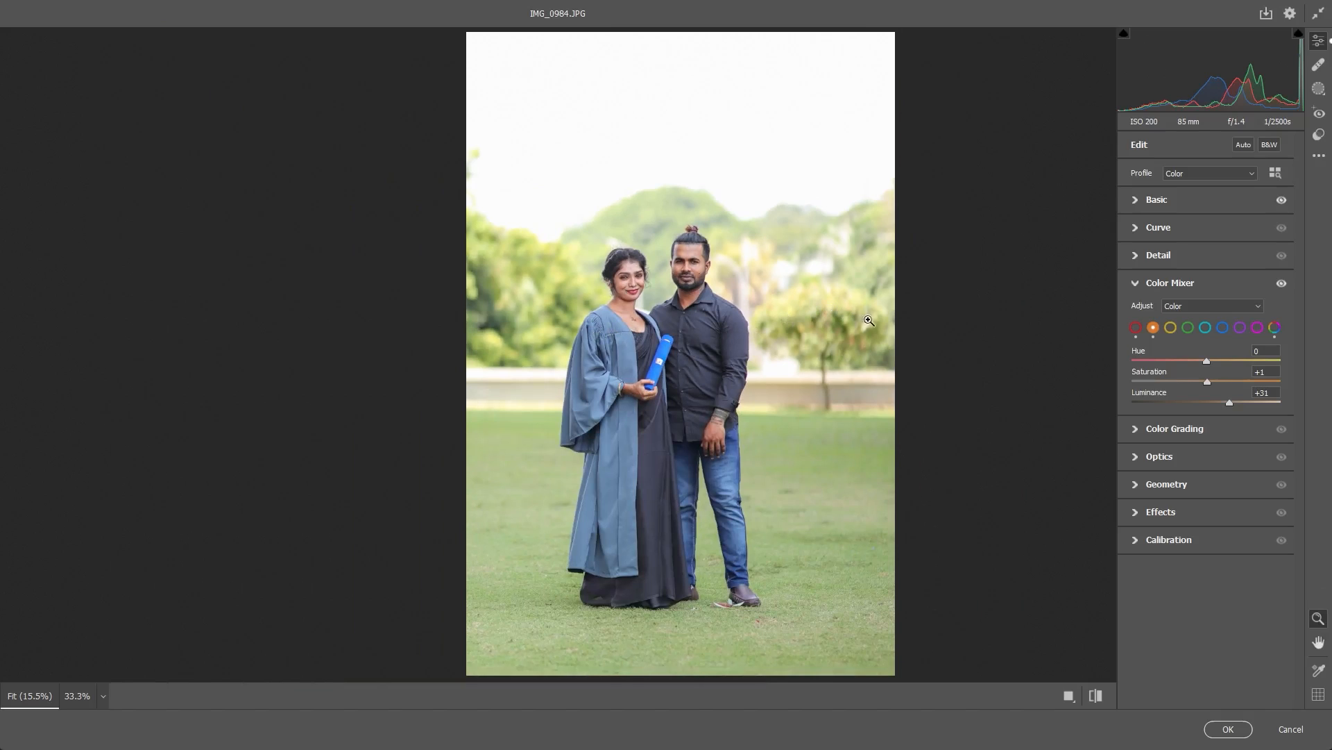
- Try a yellow Saturation of -71 in the Color Mixer, and bring the yellow colour back up
click(1171, 328)
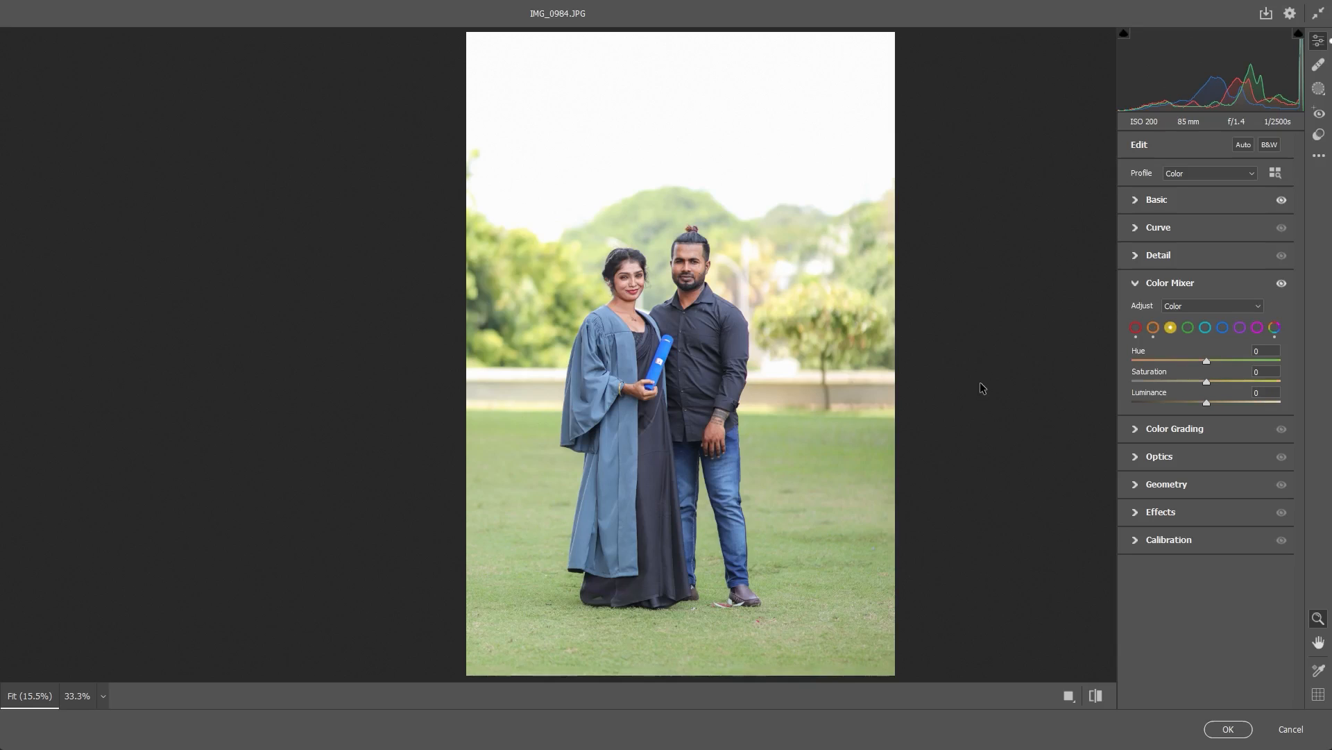
drag(1206, 381, 1154, 381)
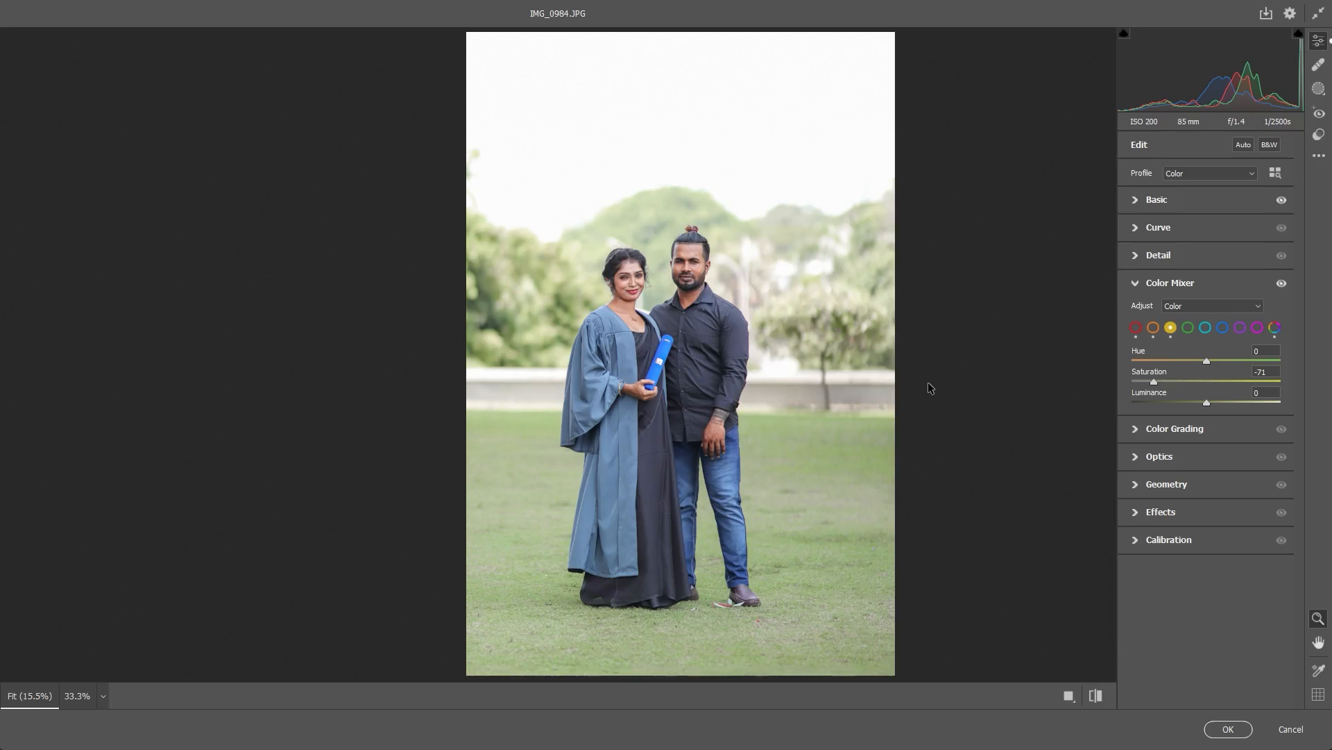
mouse_move(927, 380)
mouse_down()
mouse_move(1054, 378)
mouse_move(881, 376)
mouse_move(948, 385)
mouse_move(936, 384)
mouse_up()
drag(941, 385, 994, 381)
- Set the green Hue to +3, Saturation to +8 and Luminance to -13, and slightly adjust the blue Saturation
click(1187, 327)
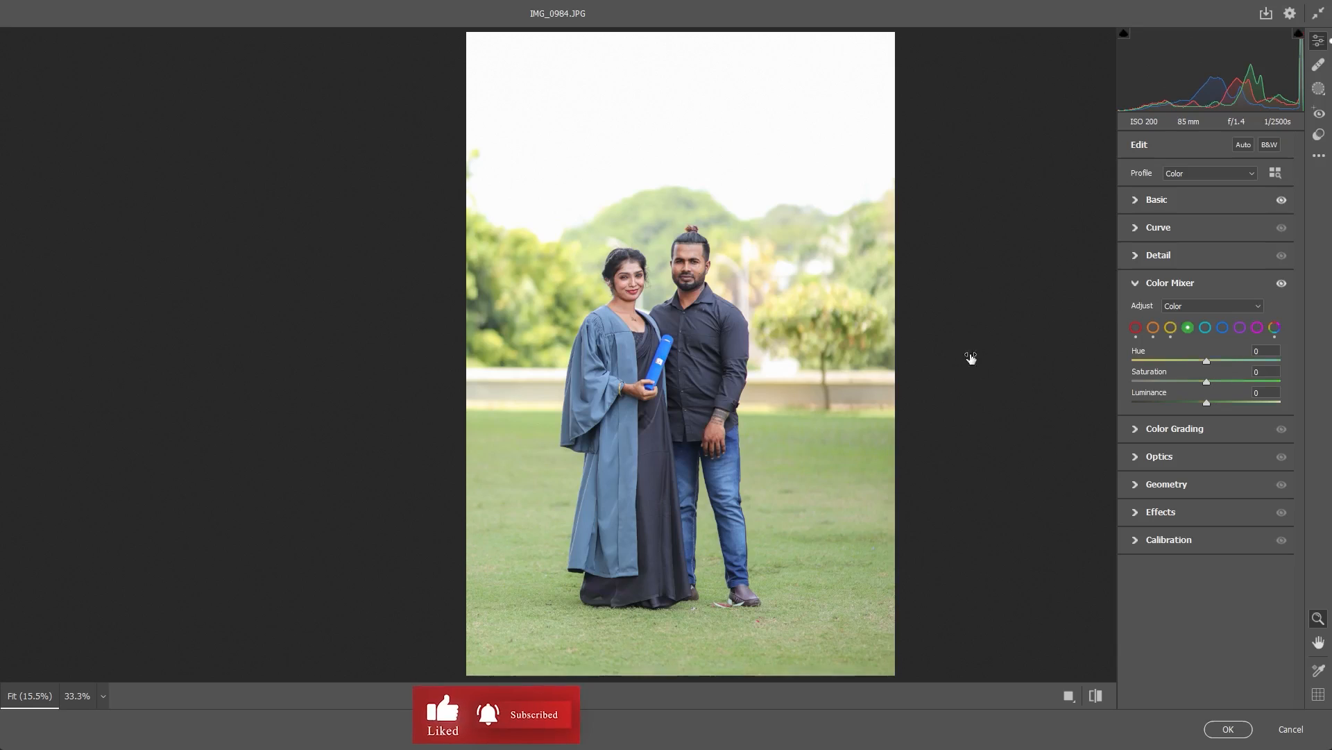
mouse_move(976, 383)
mouse_down()
mouse_move(913, 385)
mouse_move(1002, 384)
mouse_move(989, 380)
mouse_move(997, 358)
mouse_move(972, 401)
mouse_up()
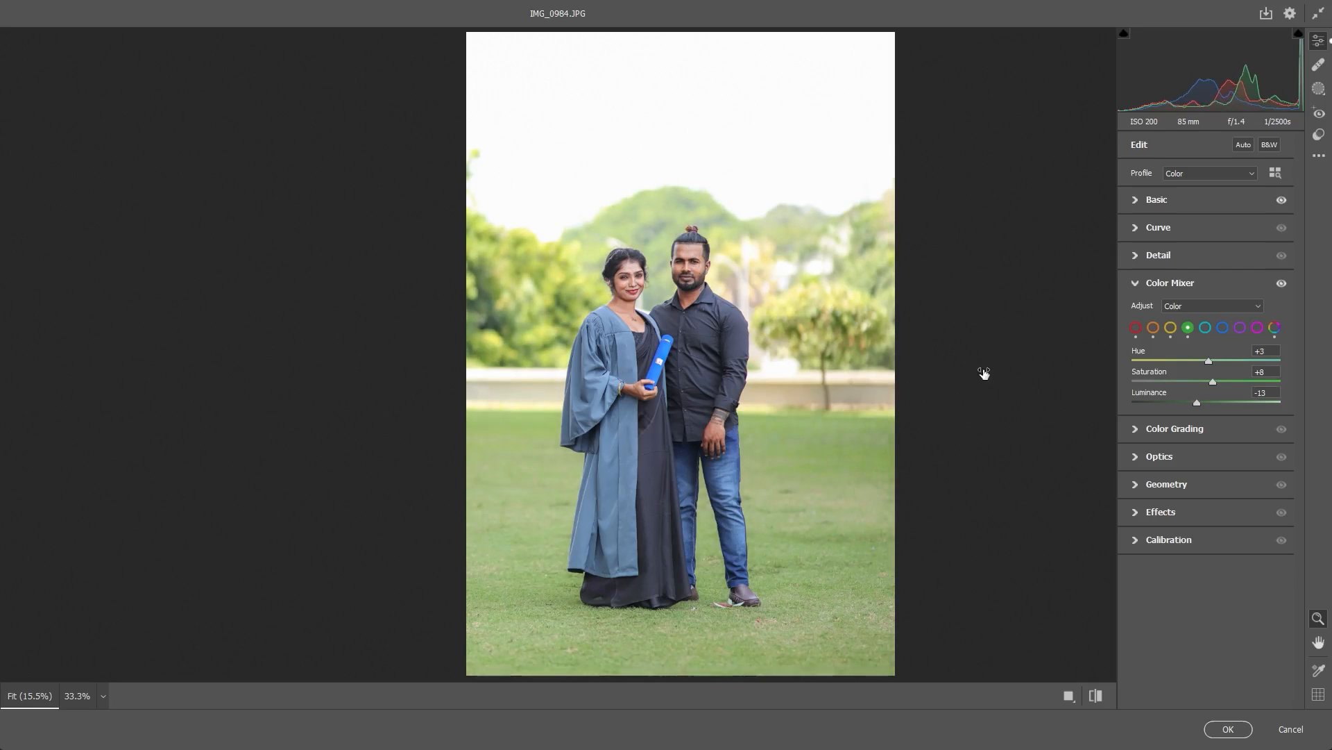
click(1223, 327)
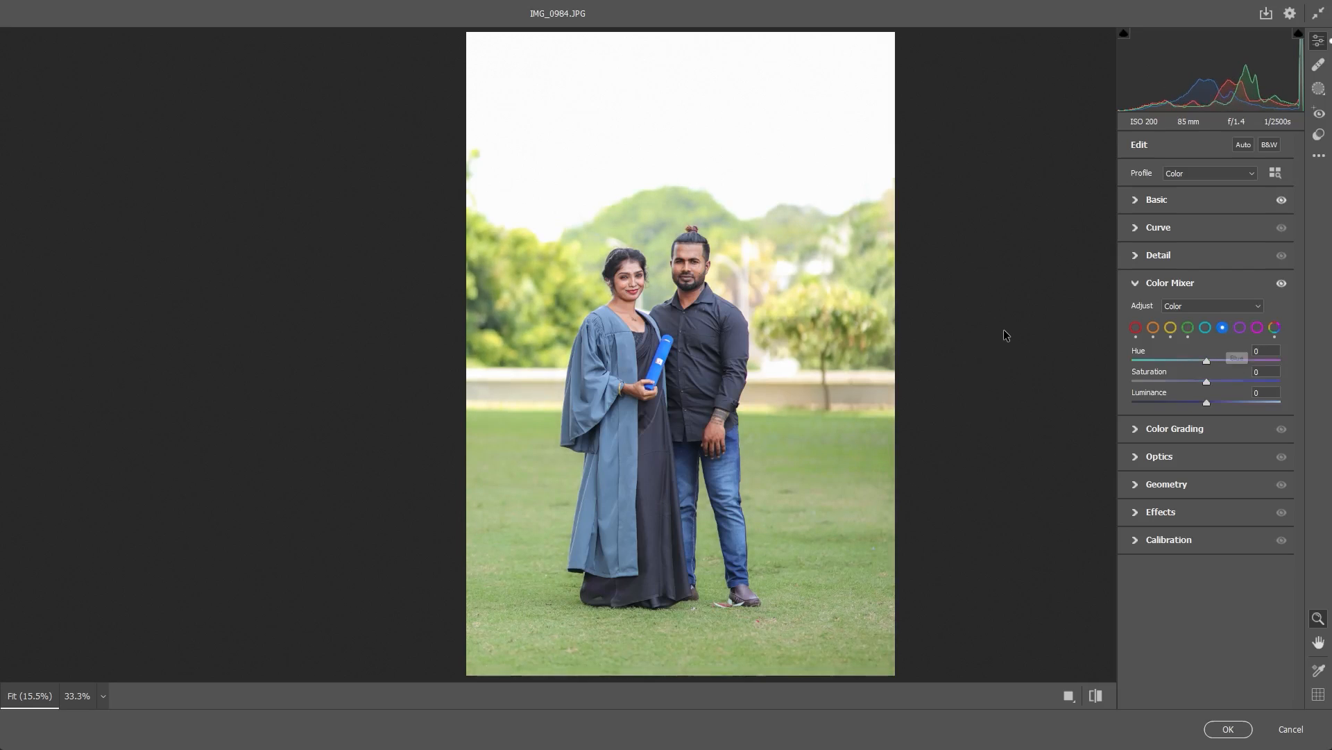
mouse_move(981, 381)
mouse_down()
mouse_move(940, 381)
mouse_move(999, 381)
mouse_move(984, 381)
mouse_up()
- In Calibration, set the Blue Primary Saturation to +34, the Green Primary Hue to +2 and its Saturation to +4
click(1169, 539)
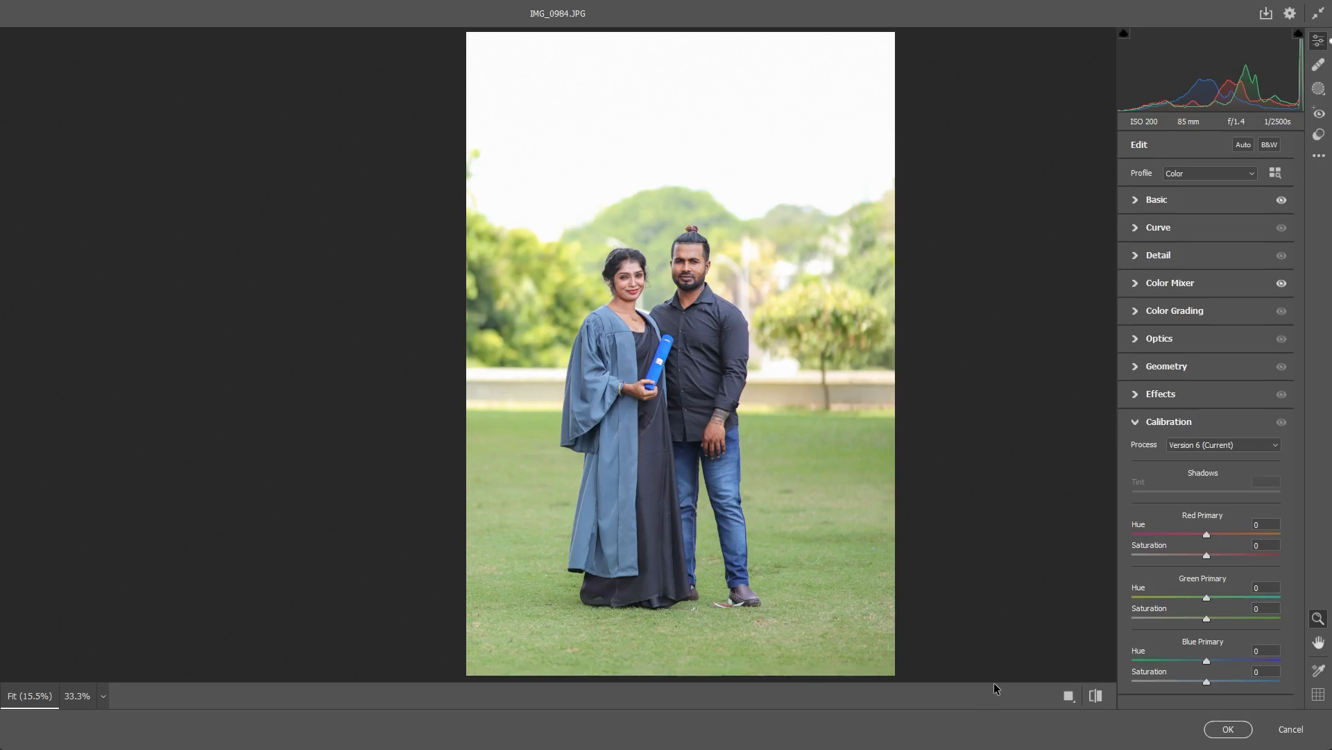
mouse_move(996, 679)
mouse_down()
mouse_move(1051, 678)
mouse_move(1010, 679)
mouse_up()
mouse_move(984, 597)
mouse_down()
mouse_move(997, 618)
mouse_move(972, 616)
mouse_move(990, 613)
mouse_up()
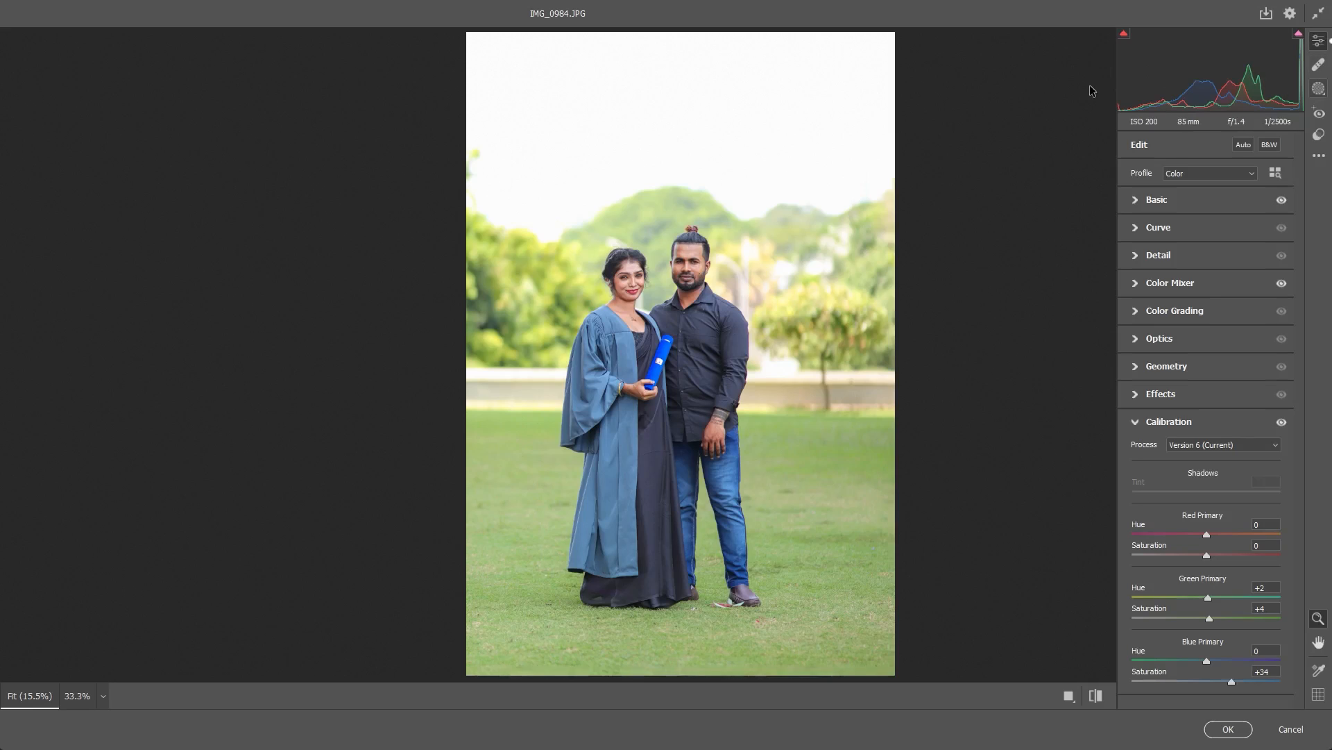
- Create a subject mask of the couple with Whites +4, and make an inverted duplicate of it covering the background
key(shift+w)
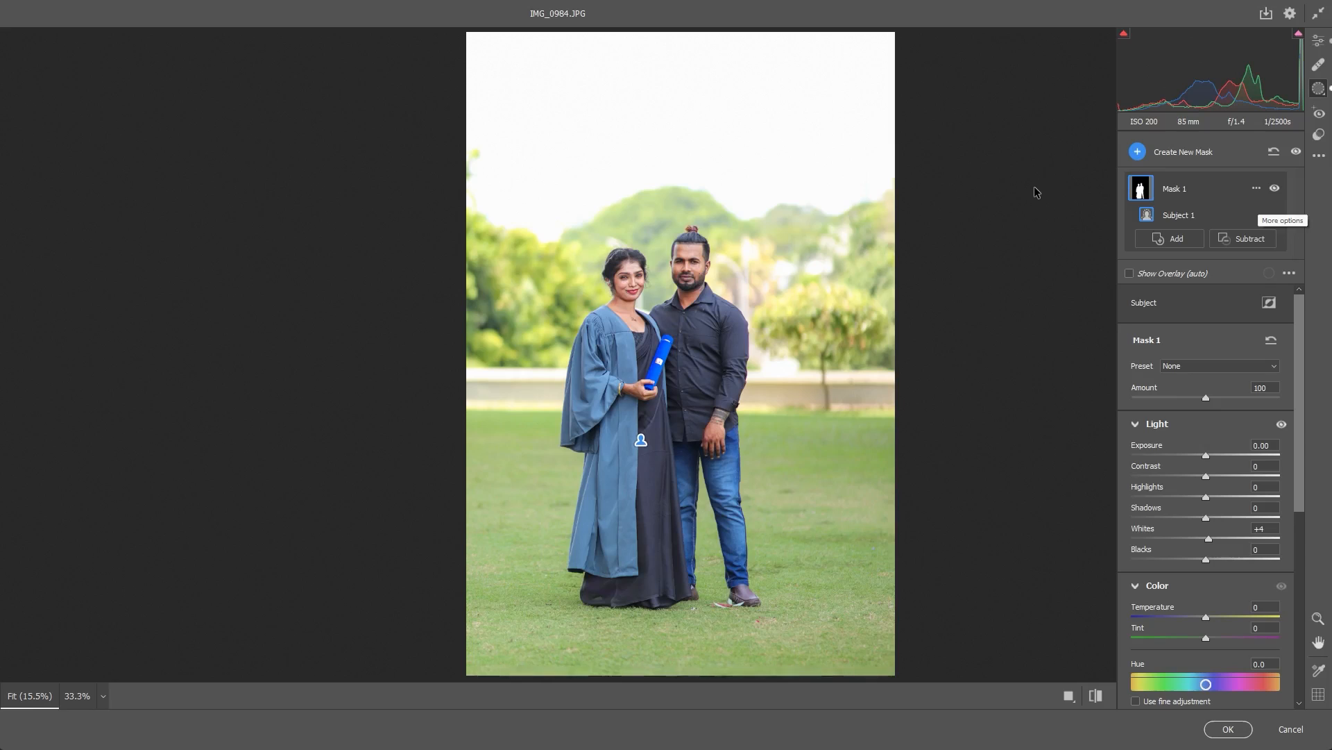
click(1257, 188)
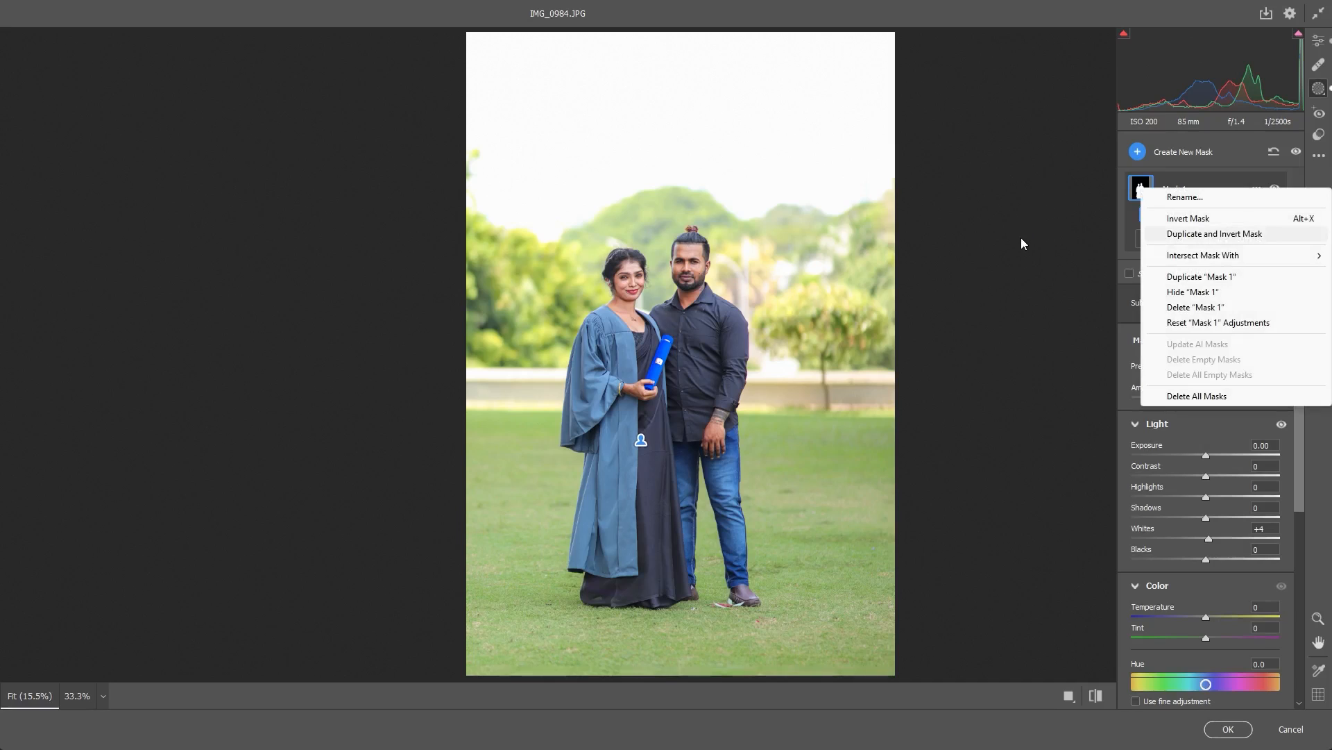
click(1249, 235)
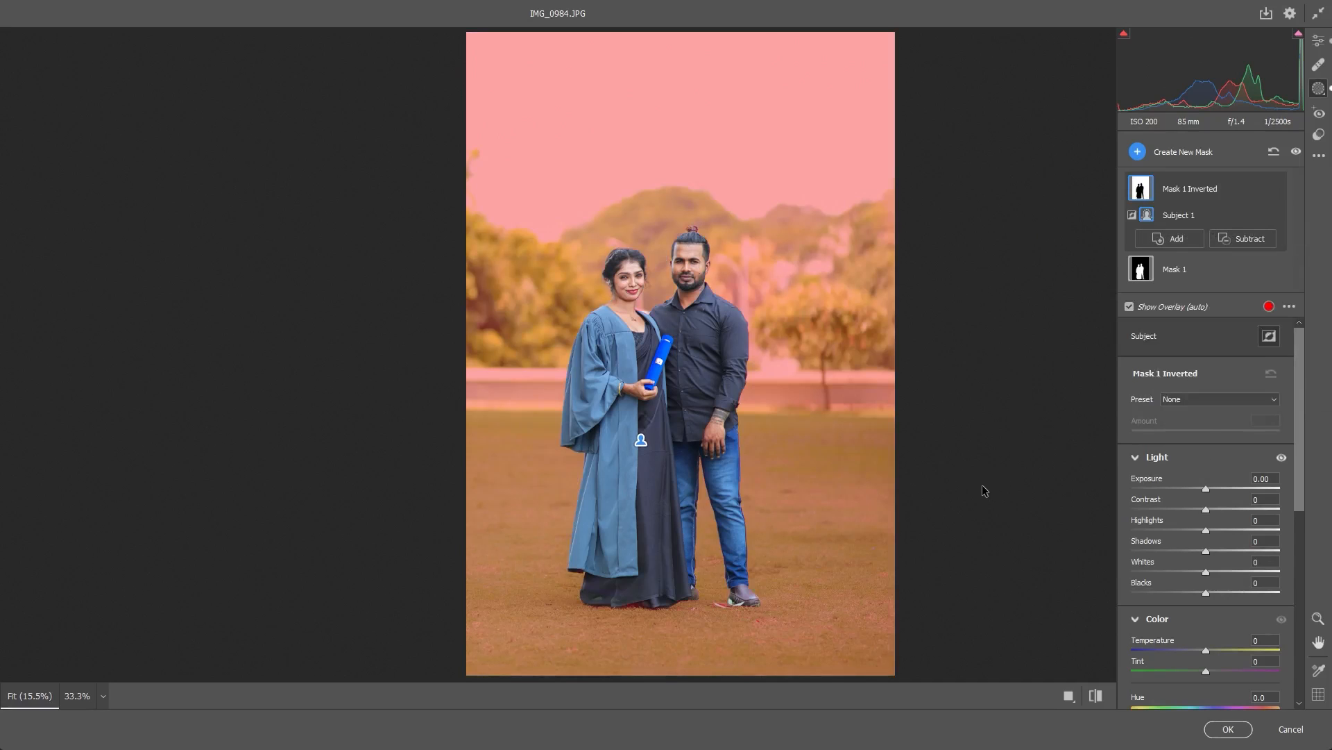
- For the inverted background mask, set Exposure to -0.35, Contrast to +13, Highlights to -3 and Shadows to +6
mouse_move(1198, 489)
mouse_down()
mouse_move(1221, 509)
mouse_move(1186, 509)
mouse_move(1248, 509)
mouse_move(1221, 510)
mouse_up()
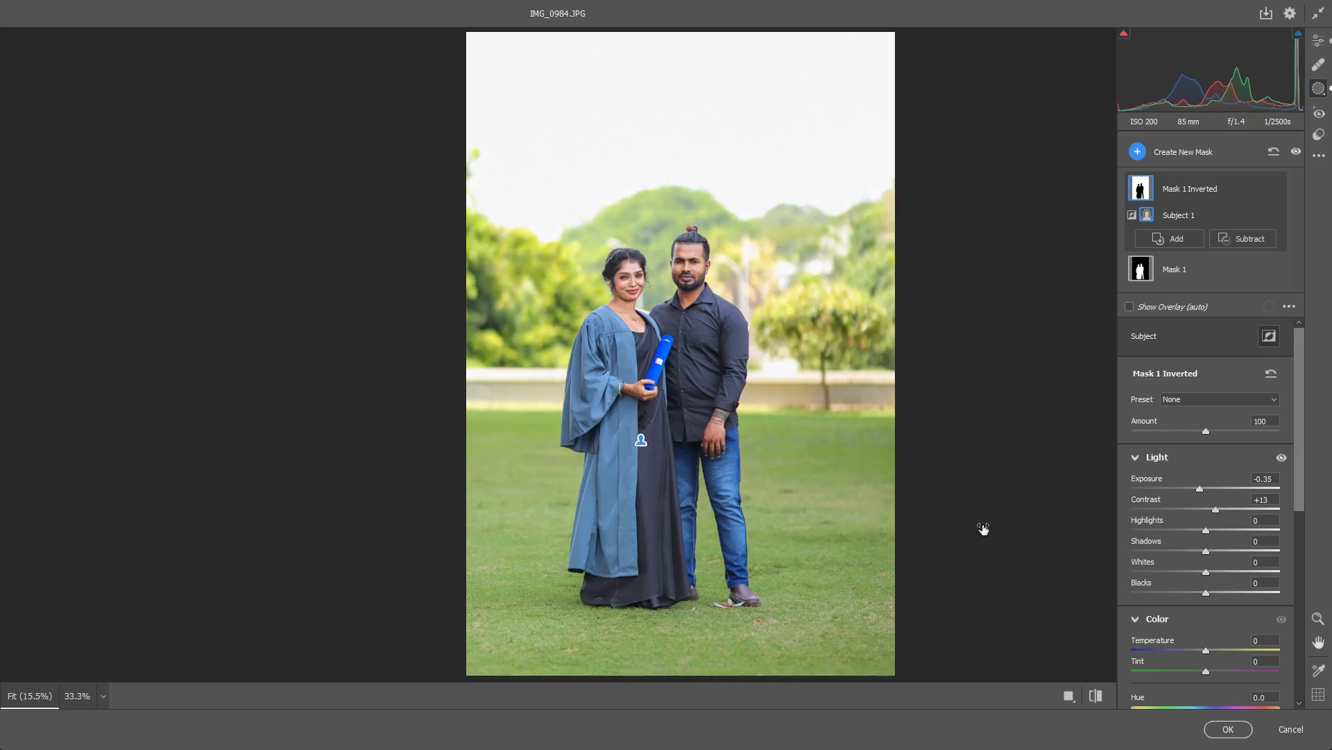
mouse_move(1206, 530)
mouse_down()
mouse_move(1156, 530)
mouse_move(1236, 530)
mouse_move(1200, 530)
mouse_up()
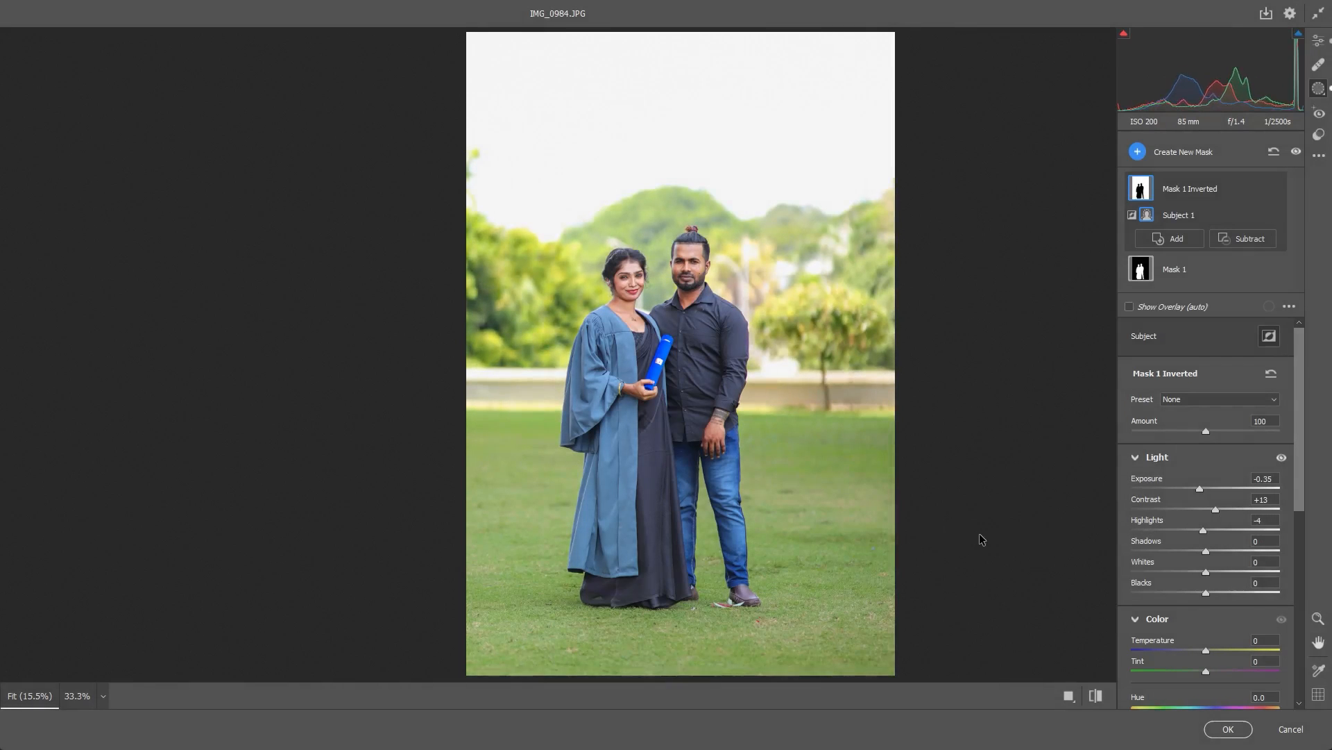
mouse_move(1204, 530)
mouse_down()
mouse_move(1182, 551)
mouse_move(1239, 551)
mouse_move(1160, 551)
mouse_move(1241, 551)
mouse_move(1132, 551)
mouse_move(1224, 551)
mouse_move(1210, 551)
mouse_up()
- Set the background mask's colour Saturation to -7 and its Temperature to -3
scroll(1211, 587, down, 1)
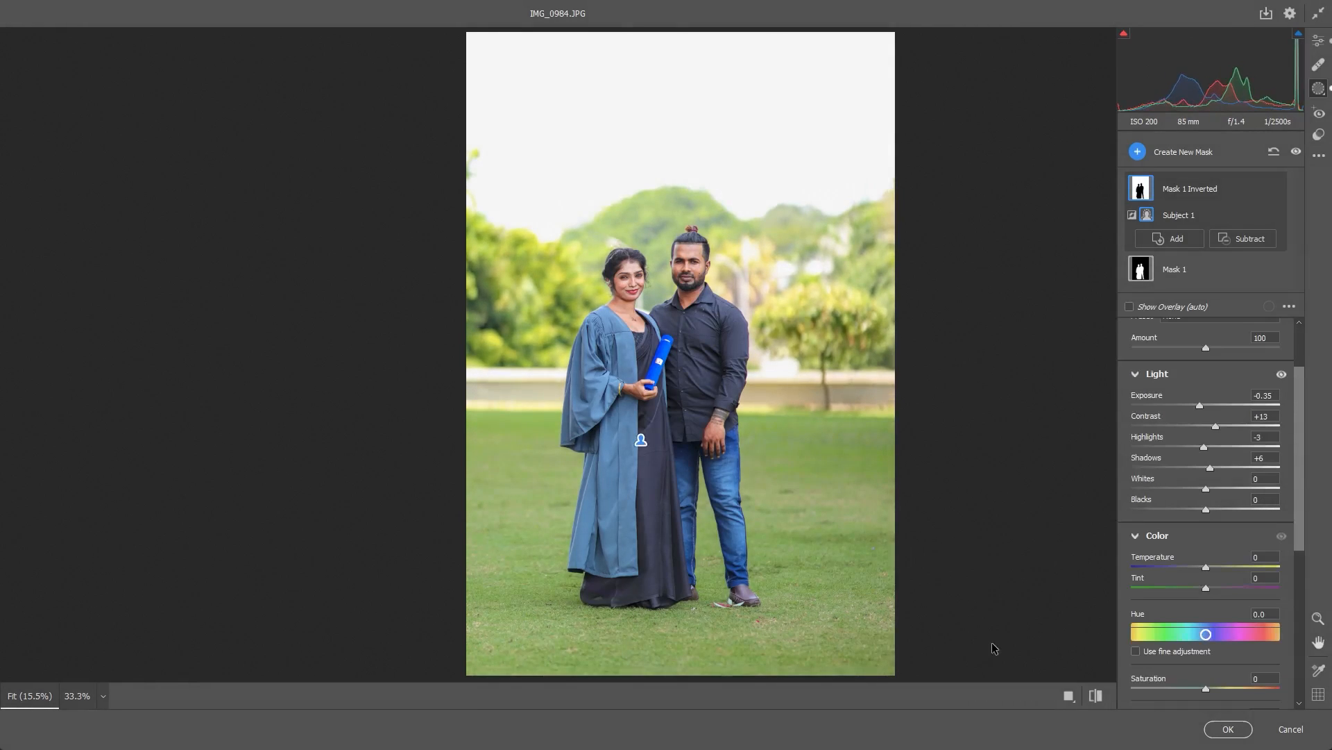
drag(955, 686, 972, 685)
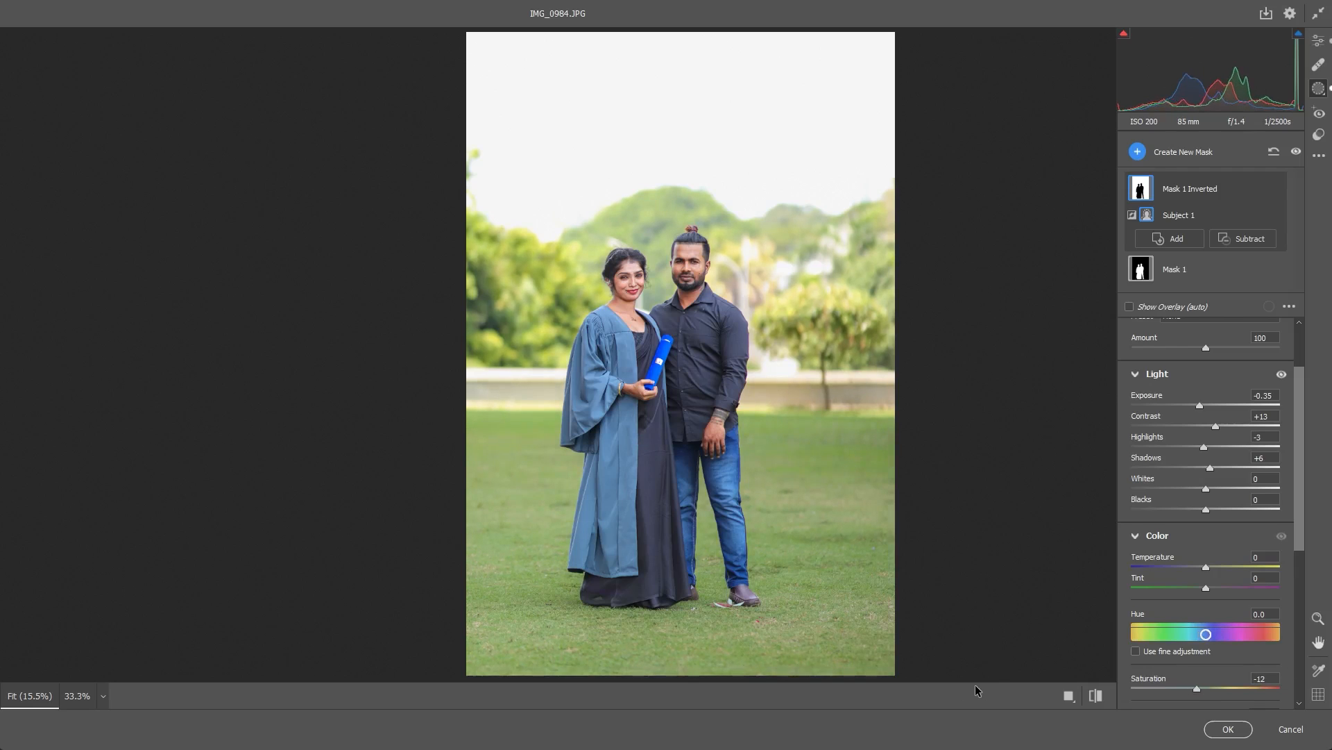
drag(980, 687, 982, 686)
mouse_move(985, 567)
mouse_down()
mouse_move(998, 566)
mouse_move(973, 571)
mouse_move(982, 566)
mouse_up()
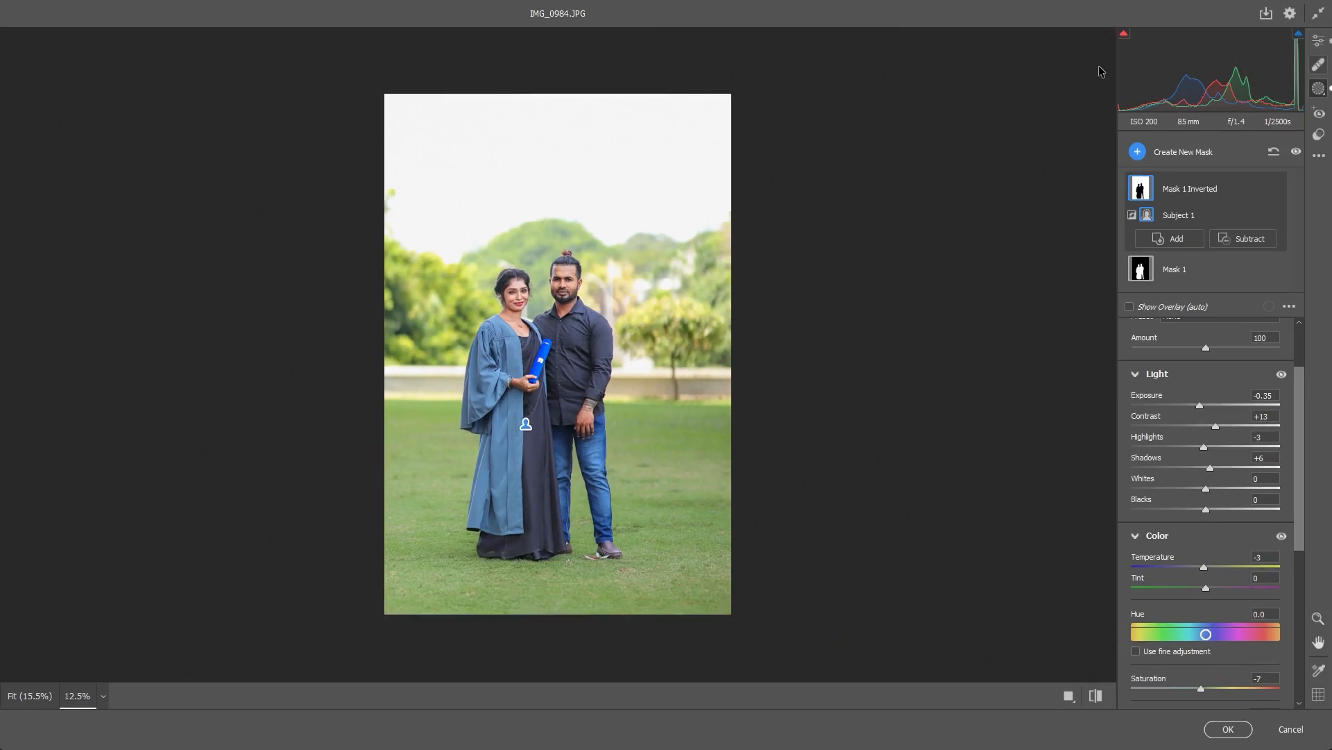
- Add a large radial gradient mask around the couple and invert it so it affects the photo's edges
click(917, 156)
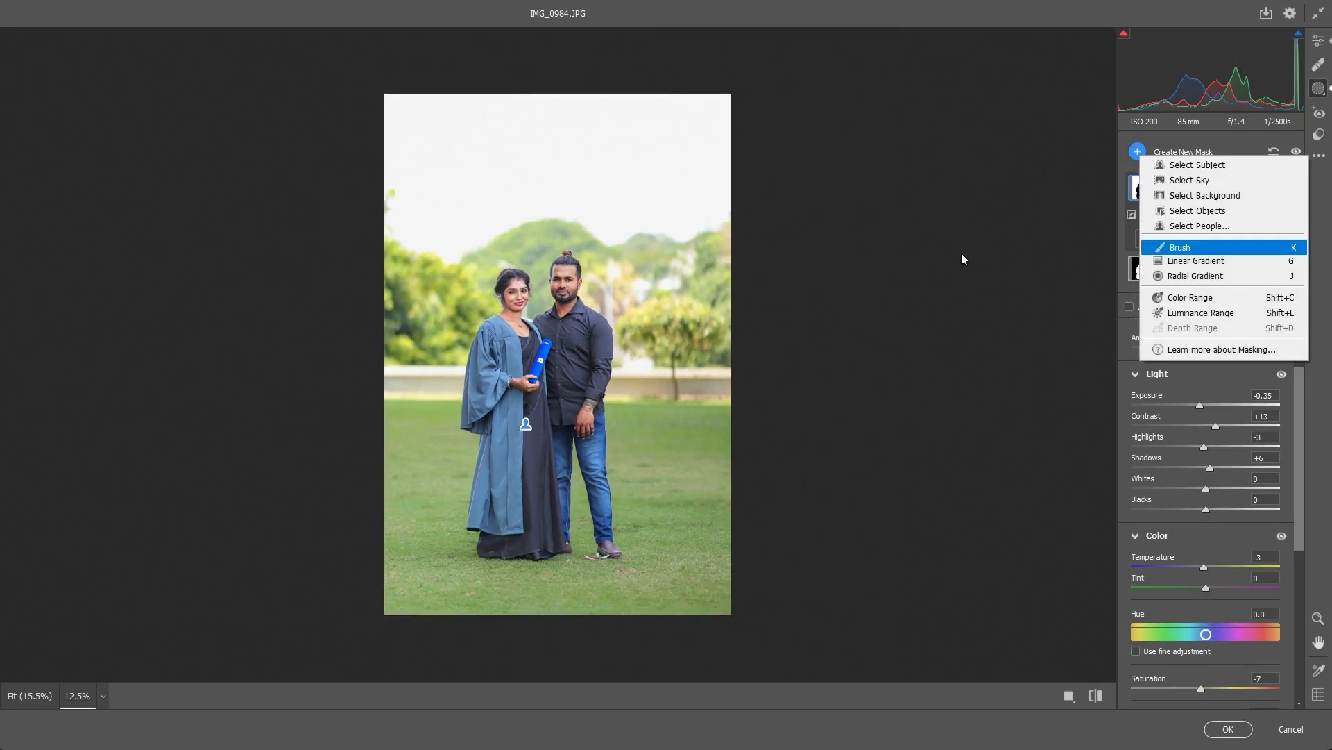
click(960, 279)
drag(259, 231, 497, 595)
drag(280, 142, 523, 220)
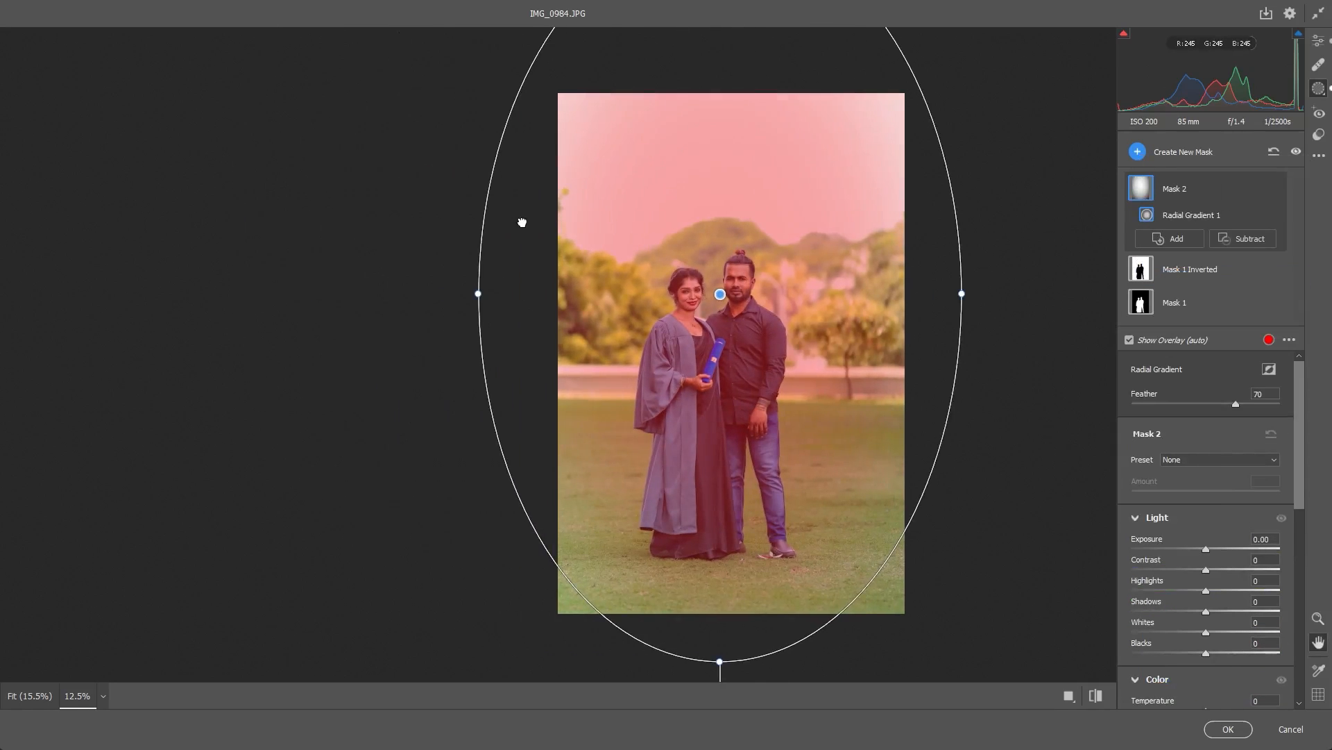
click(1041, 195)
click(983, 216)
drag(510, 250, 506, 254)
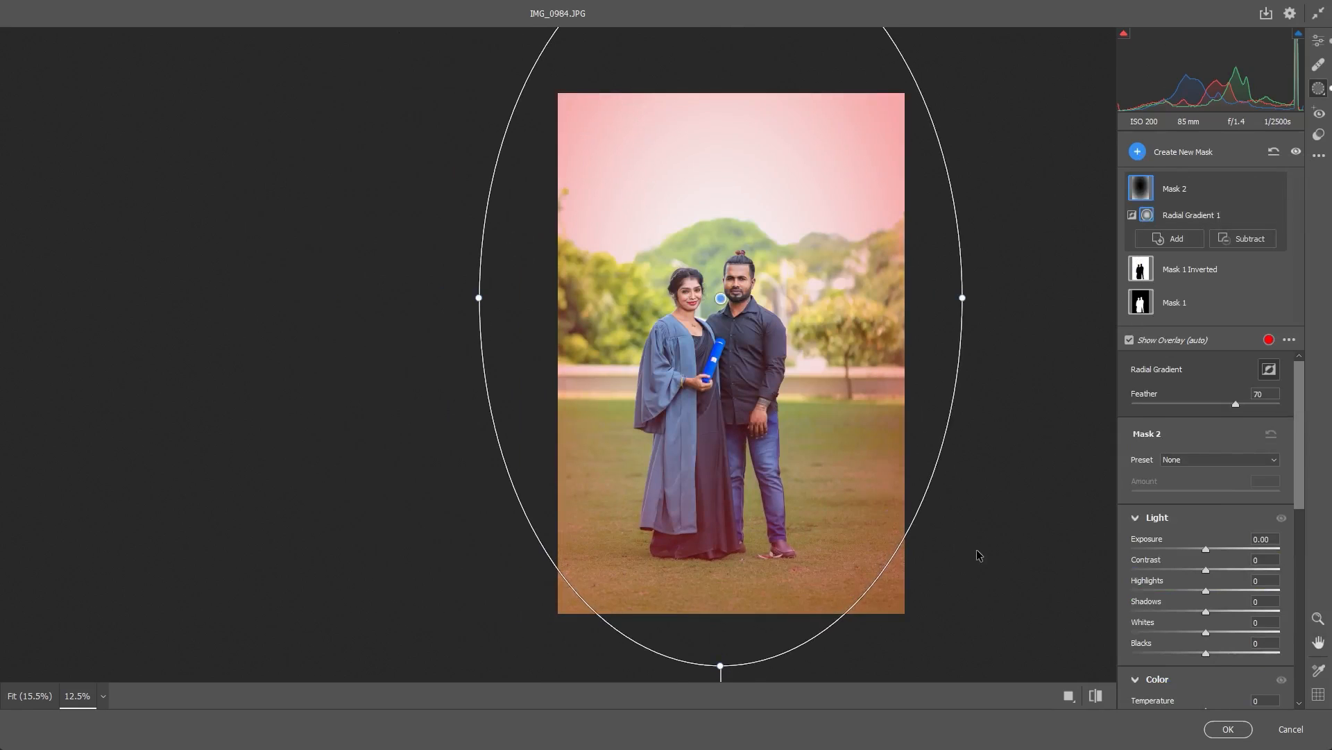
- Darken the photo's edges with the radial mask's Exposure at -1.45 and shift the ellipse slightly
drag(977, 548, 950, 547)
drag(603, 412, 610, 414)
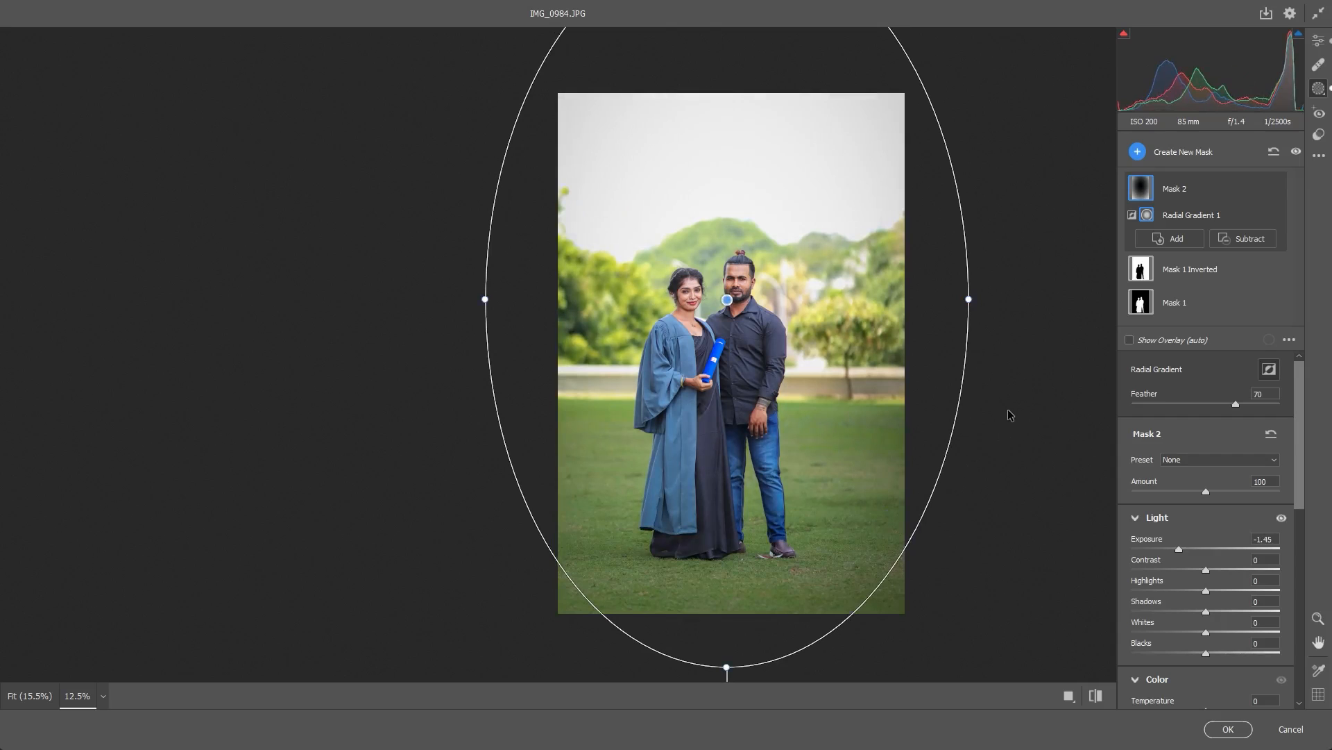
- Set the radial mask's Feather to 47, Exposure to -1.80 and Contrast to +57, and shift the ellipse slightly up and left
drag(1010, 409, 974, 409)
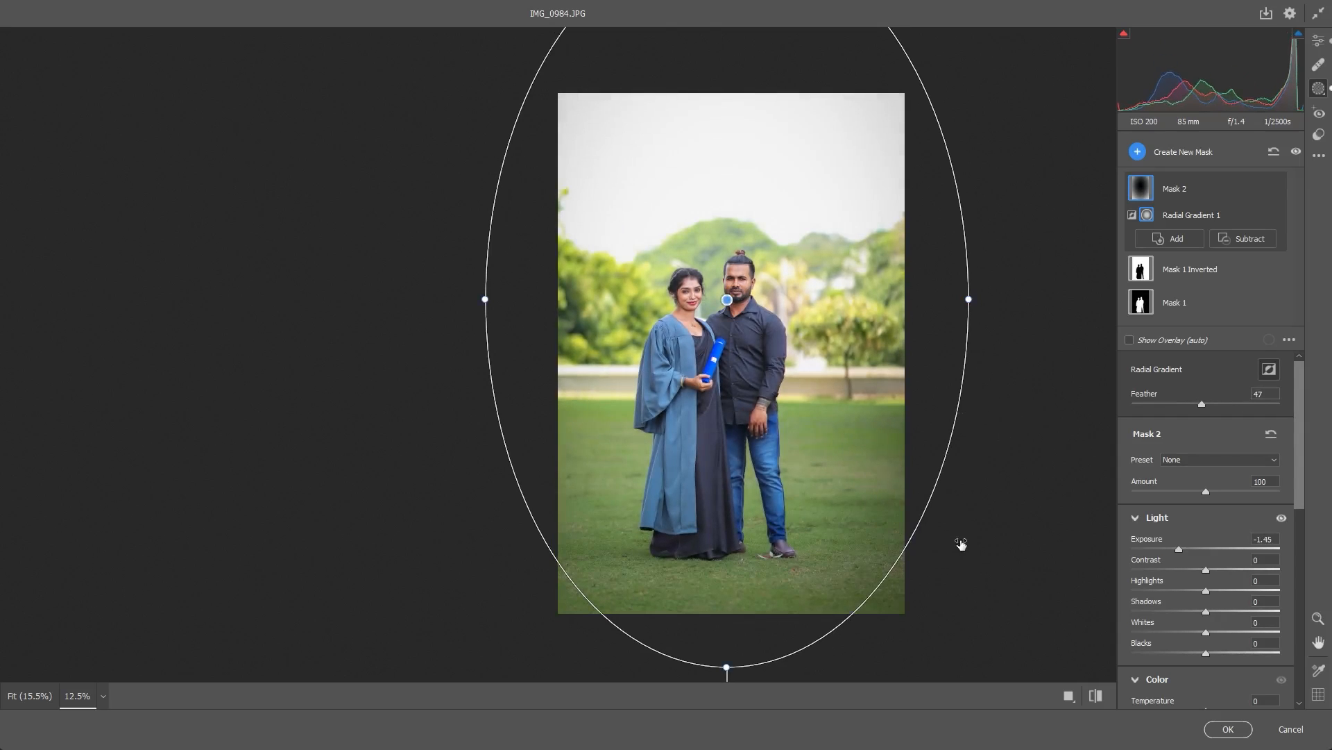
drag(959, 547, 1010, 574)
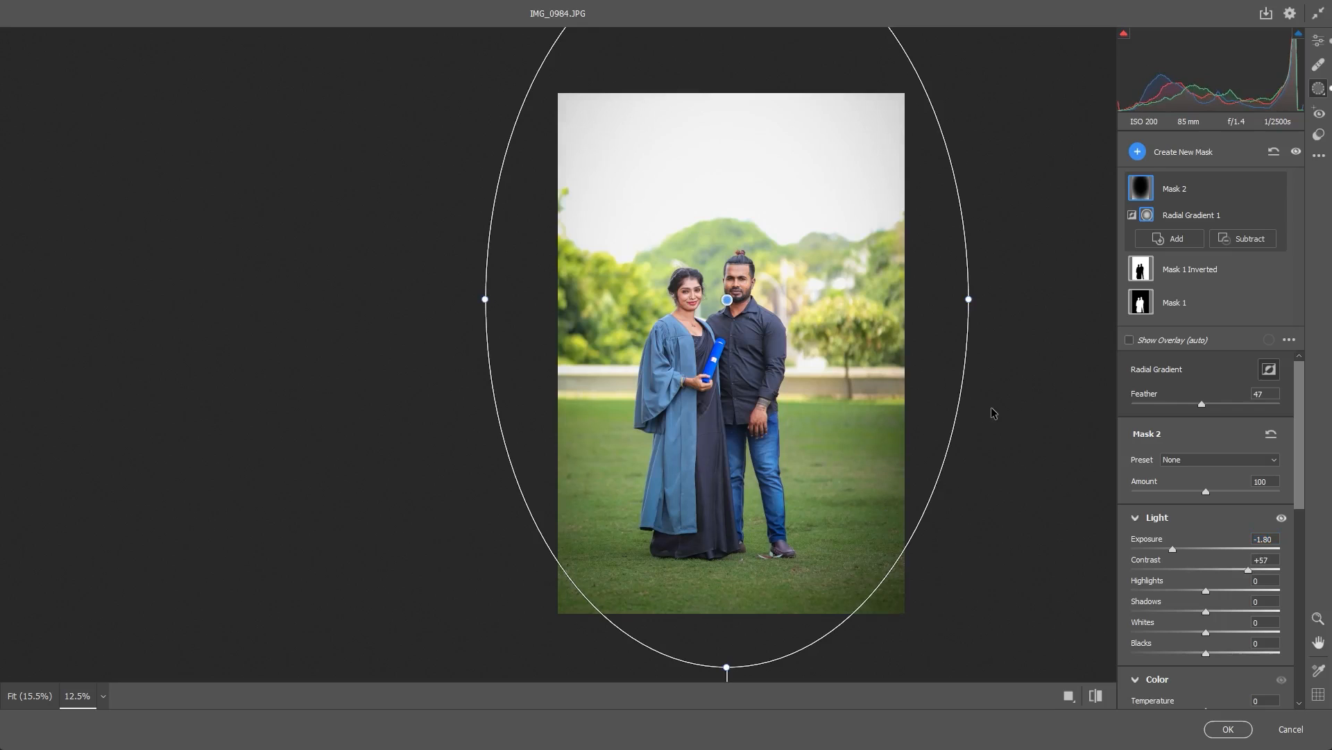
drag(627, 384, 627, 370)
key(space)
key(space)
drag(590, 407, 655, 360)
key(space)
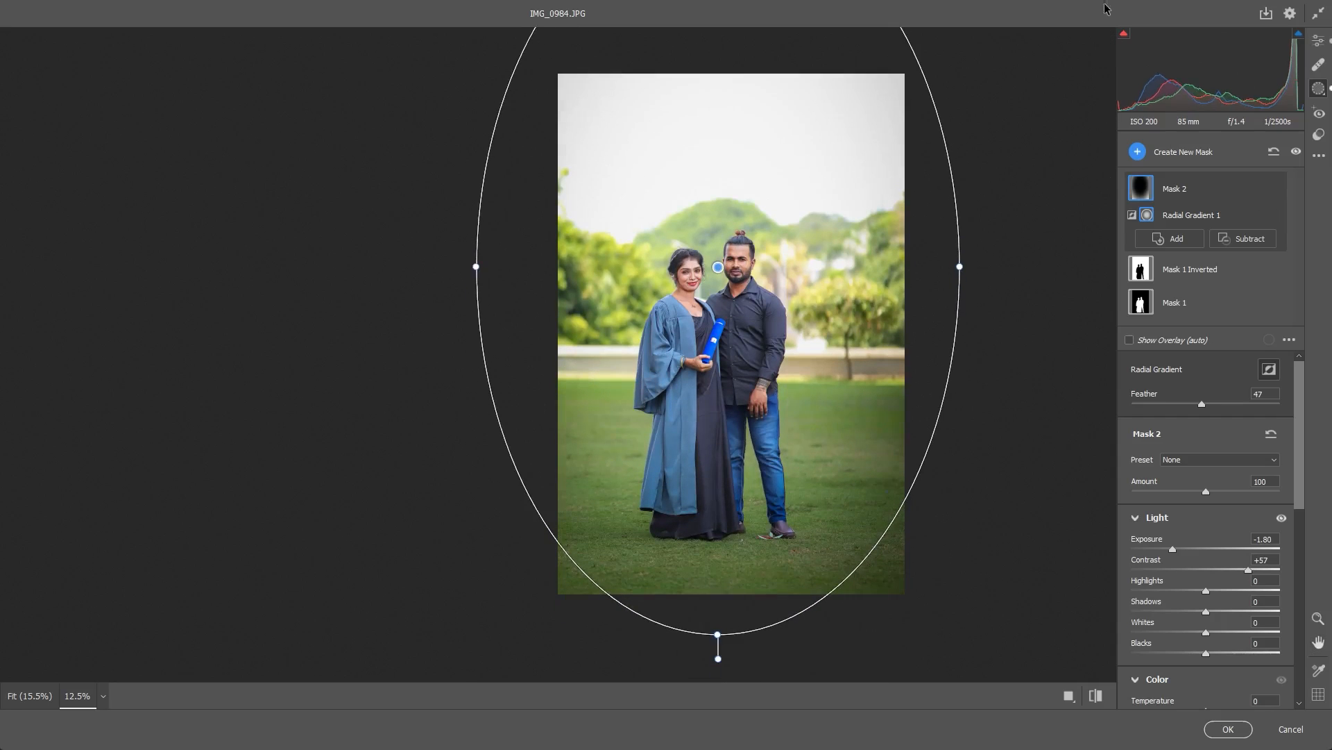
- Add a linear gradient mask from above the sky down to the couple's waist and set its Exposure to +1.10
click(1138, 152)
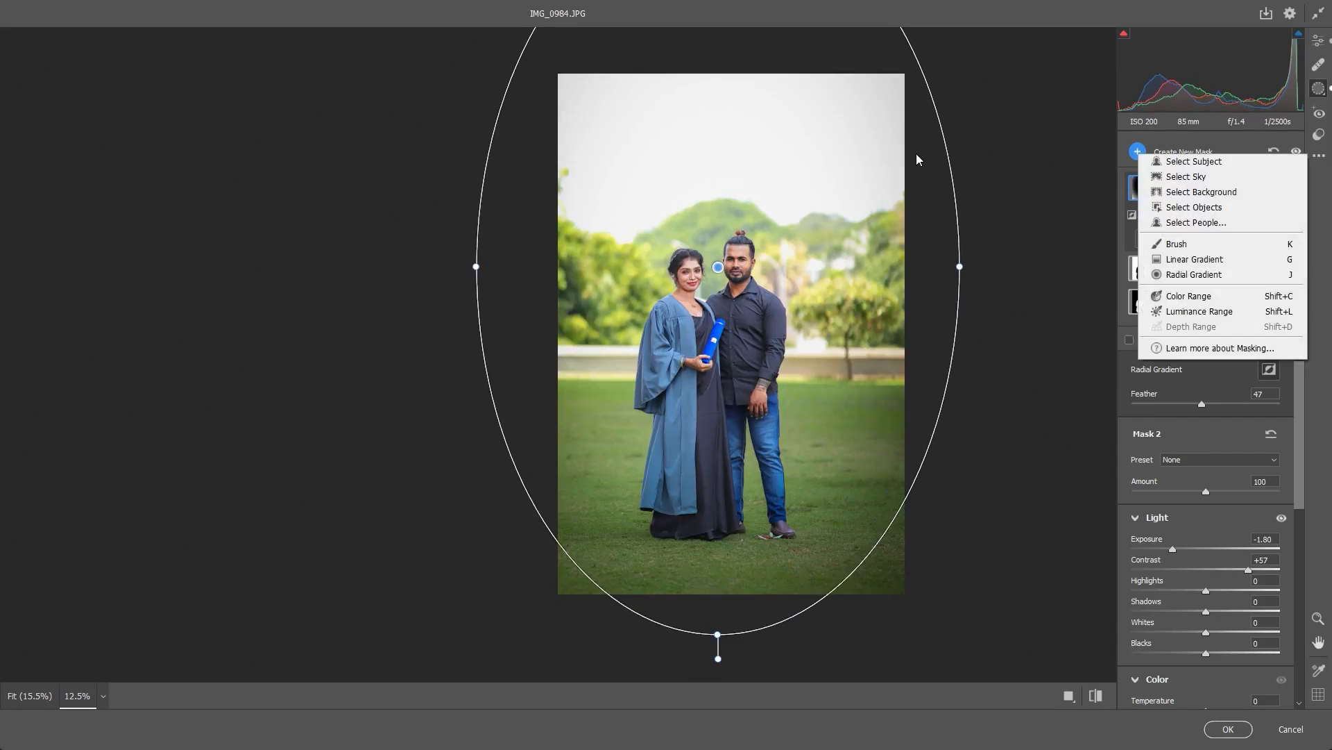
click(1194, 259)
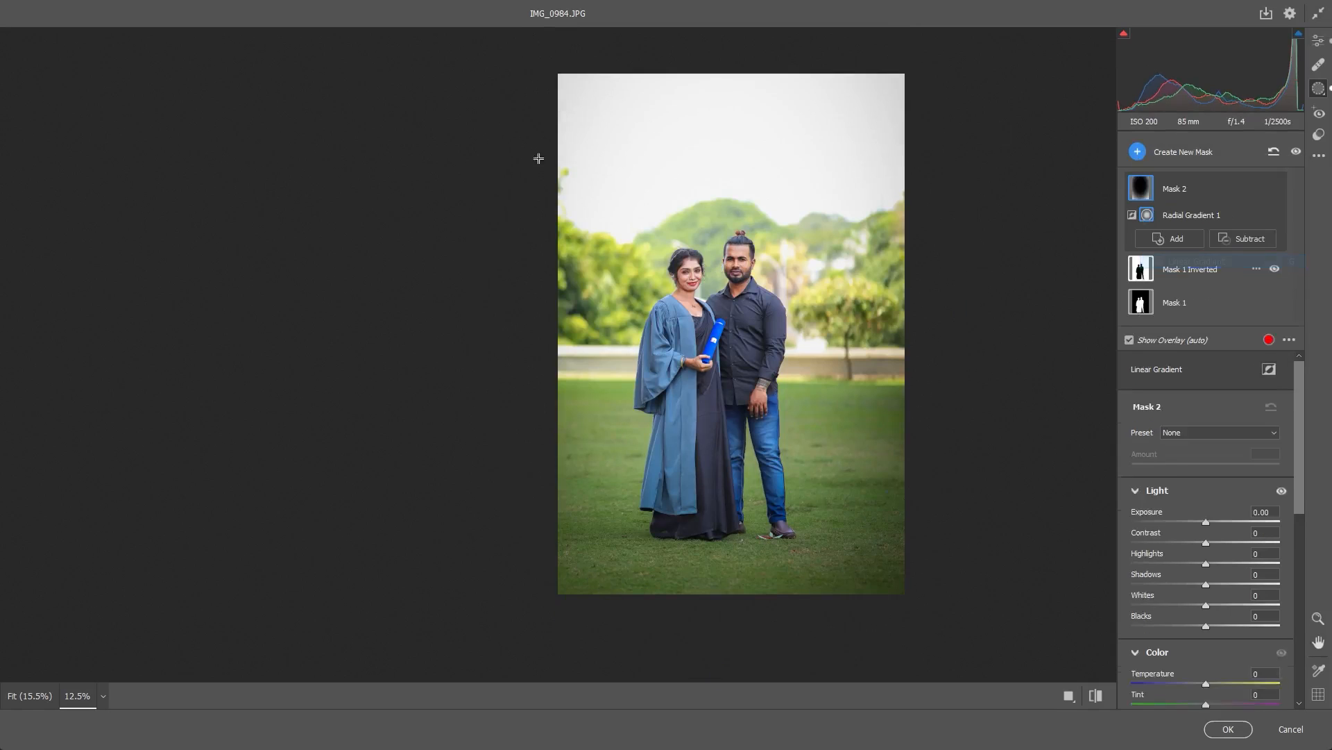
mouse_move(696, 50)
mouse_down()
mouse_move(726, 268)
mouse_move(726, 357)
mouse_move(707, 373)
mouse_up()
drag(702, 211, 714, 212)
drag(720, 374, 711, 385)
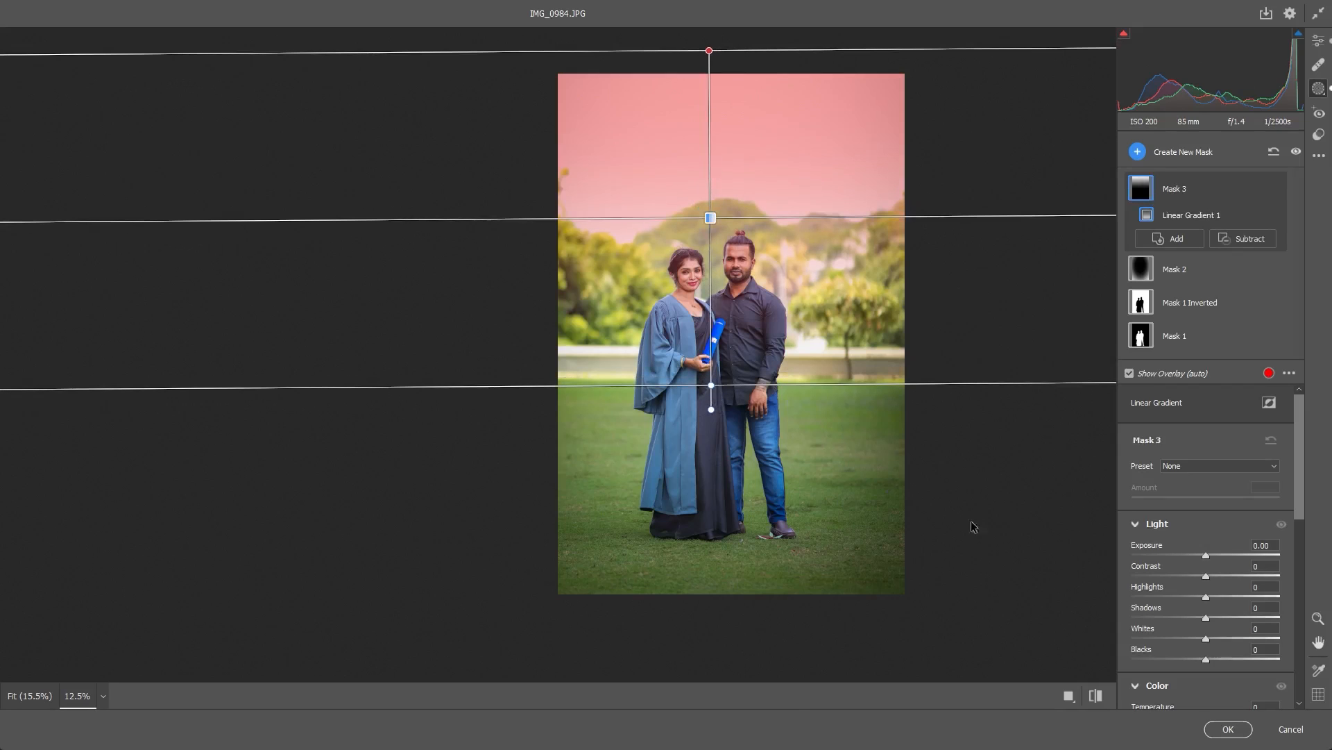
mouse_move(1205, 555)
mouse_down()
mouse_move(1241, 555)
mouse_move(1226, 555)
mouse_up()
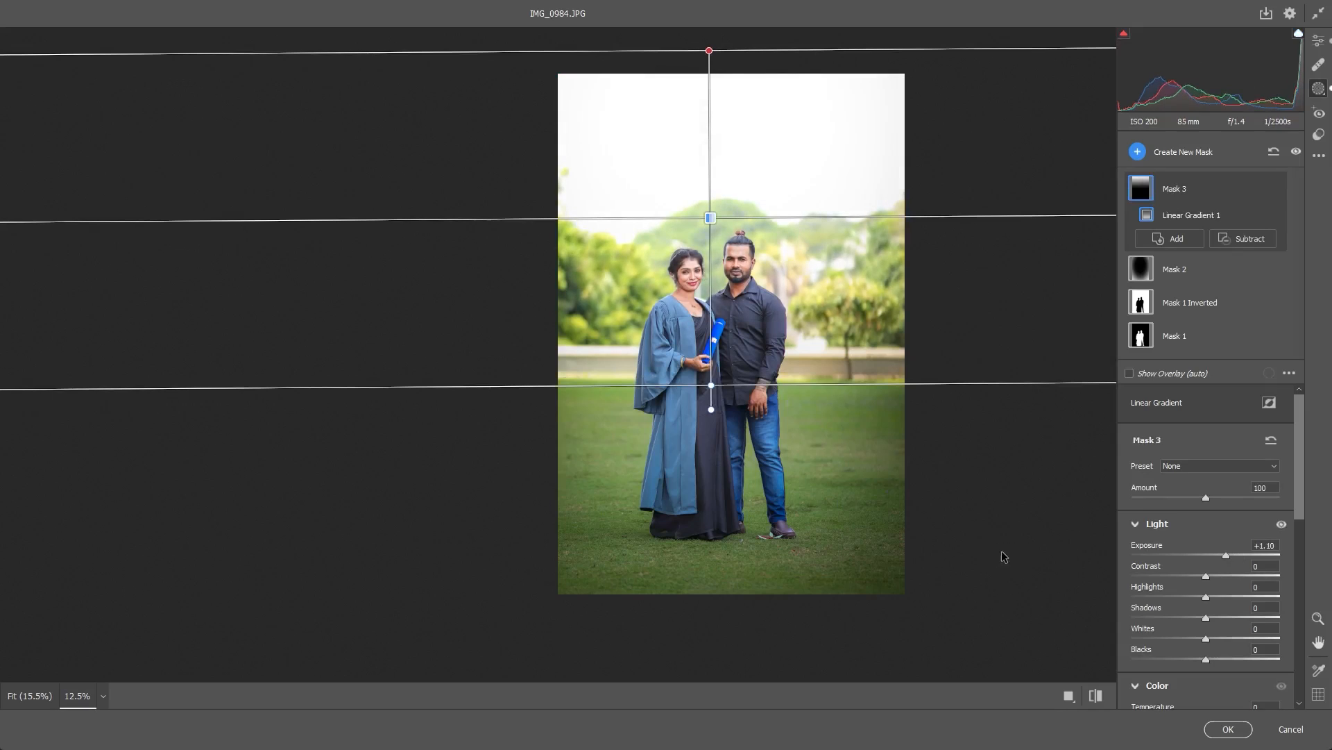
- Subtract a brush from the linear gradient mask and paint out the hills and trees around the couple's heads
click(1243, 238)
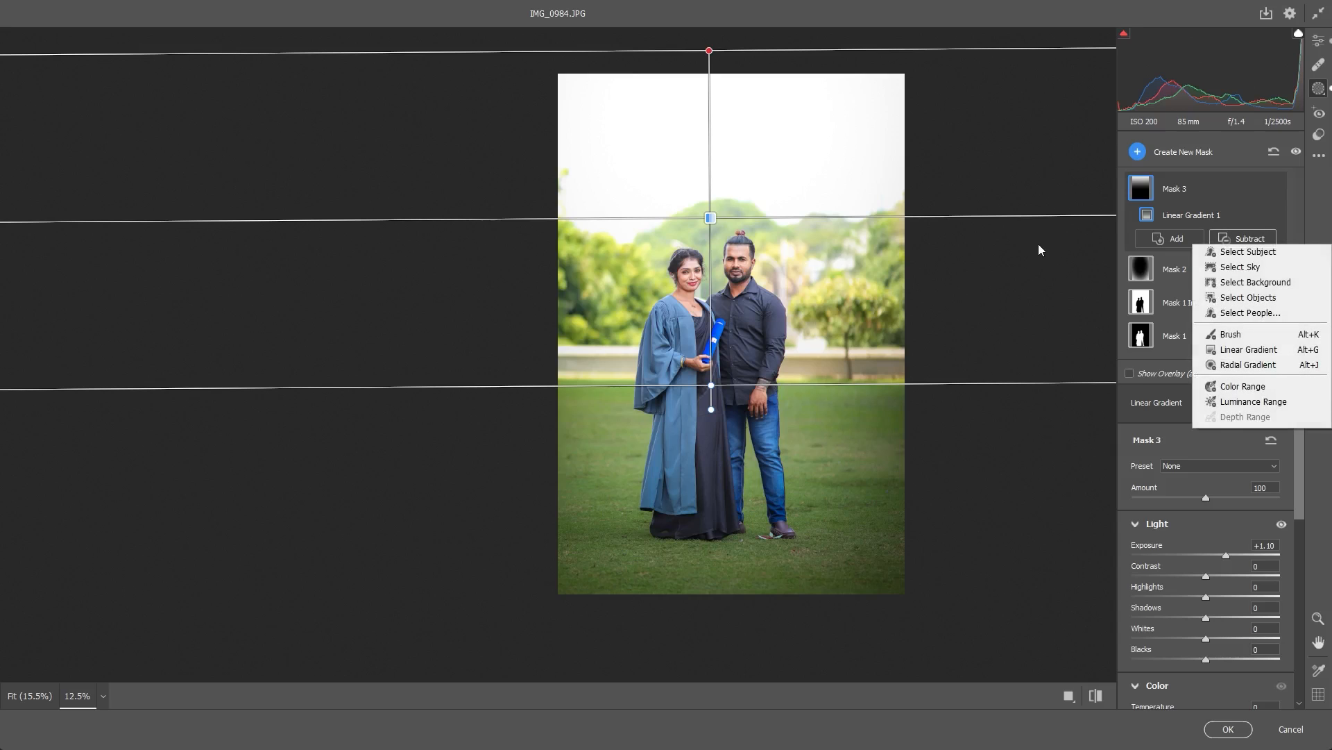
click(1230, 334)
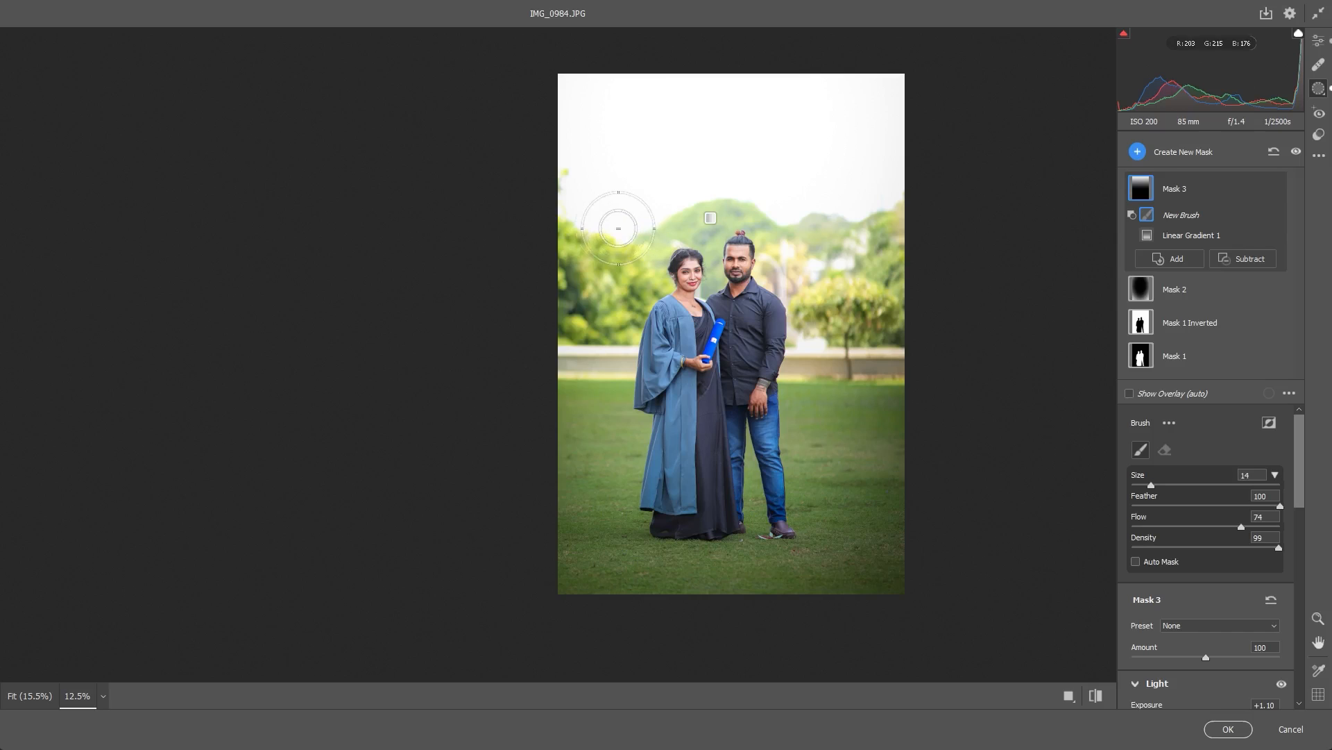
key(bracketleft)
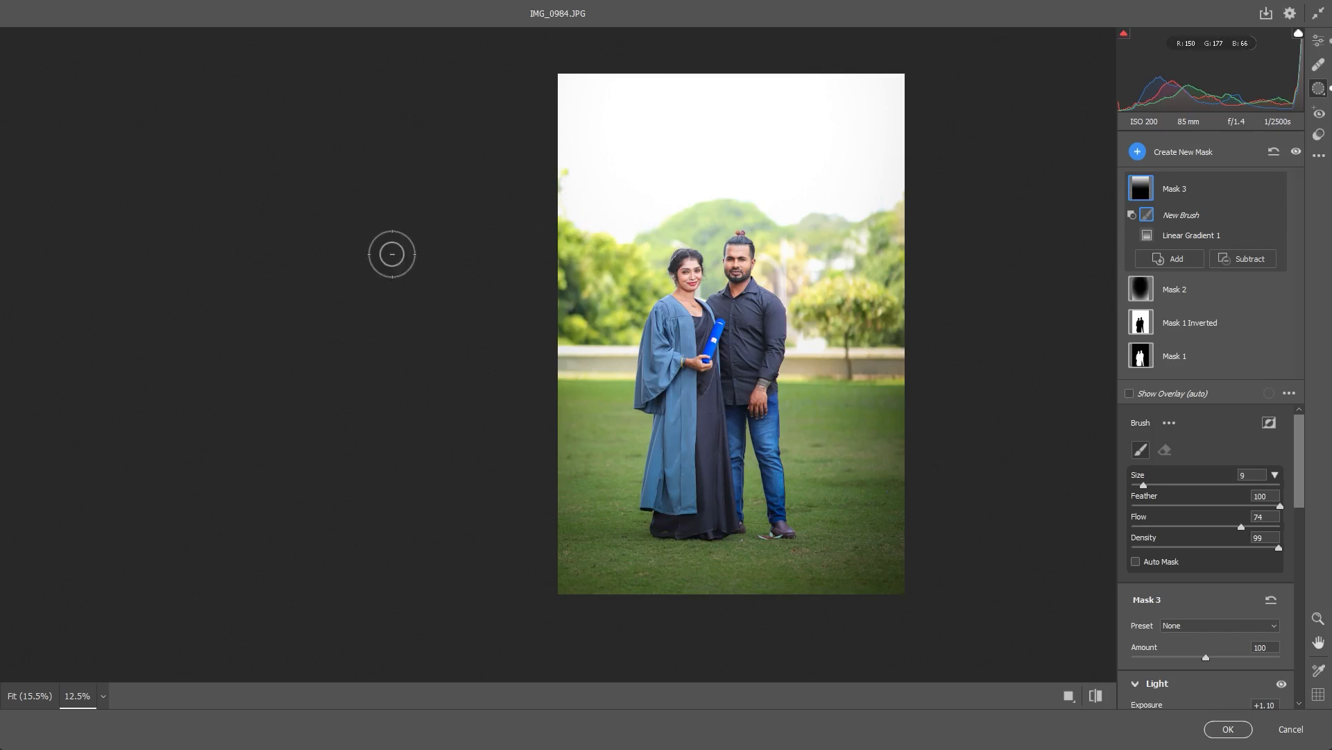
key(bracketright)
drag(708, 216, 628, 240)
key(bracketleft)
key(bracketleft)
key(bracketleft)
key(bracketleft)
key(bracketleft)
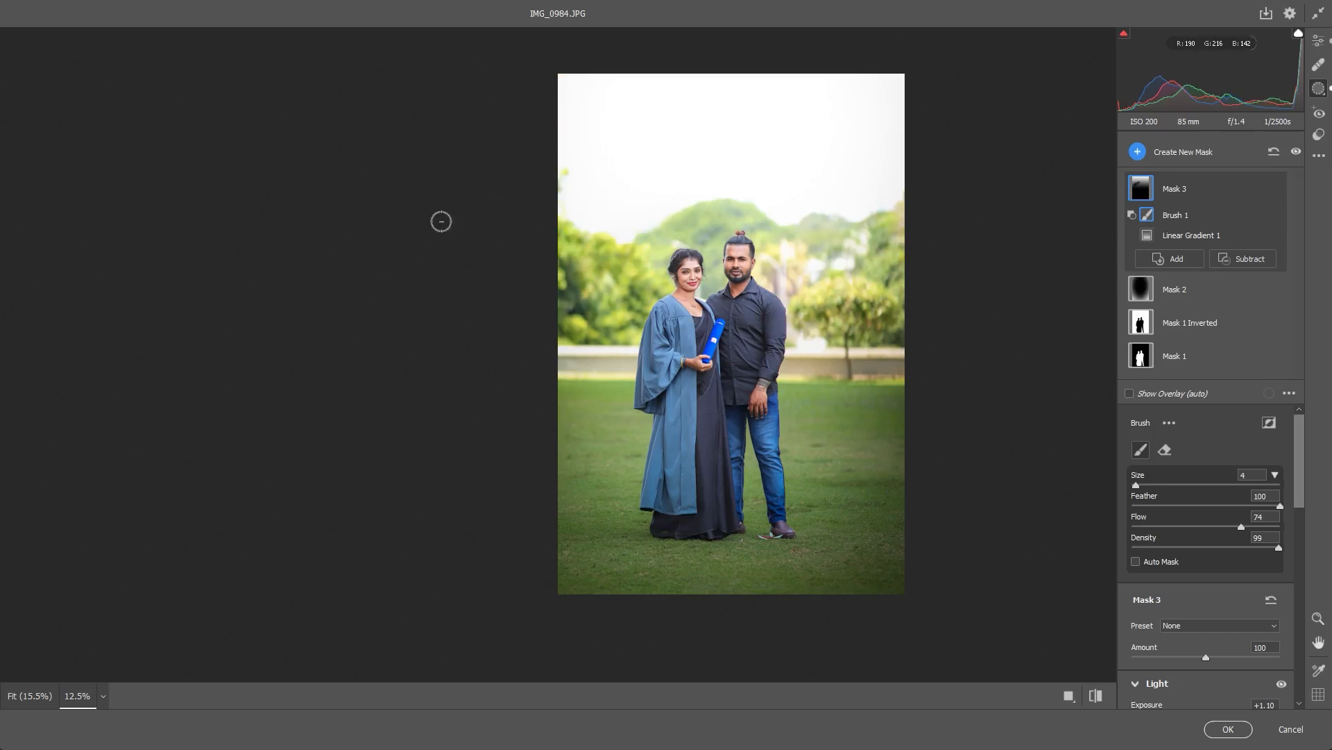
key(bracketright)
- Paint the sky out of the linear gradient mask with the subtracting brush, enlarging it up to size 18
key(bracketright)
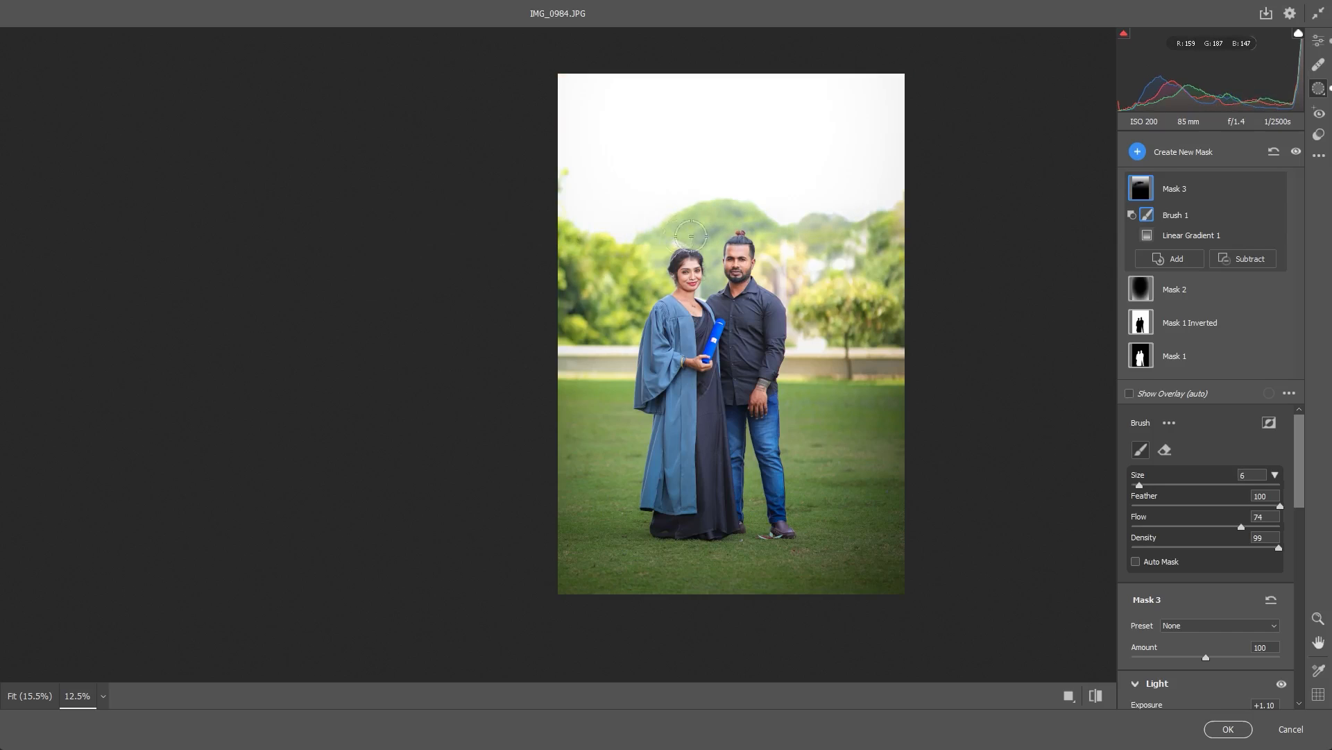
key(bracketright)
key(bracketright)
key(bracketright)
key(bracketright)
key(bracketright)
key(bracketright)
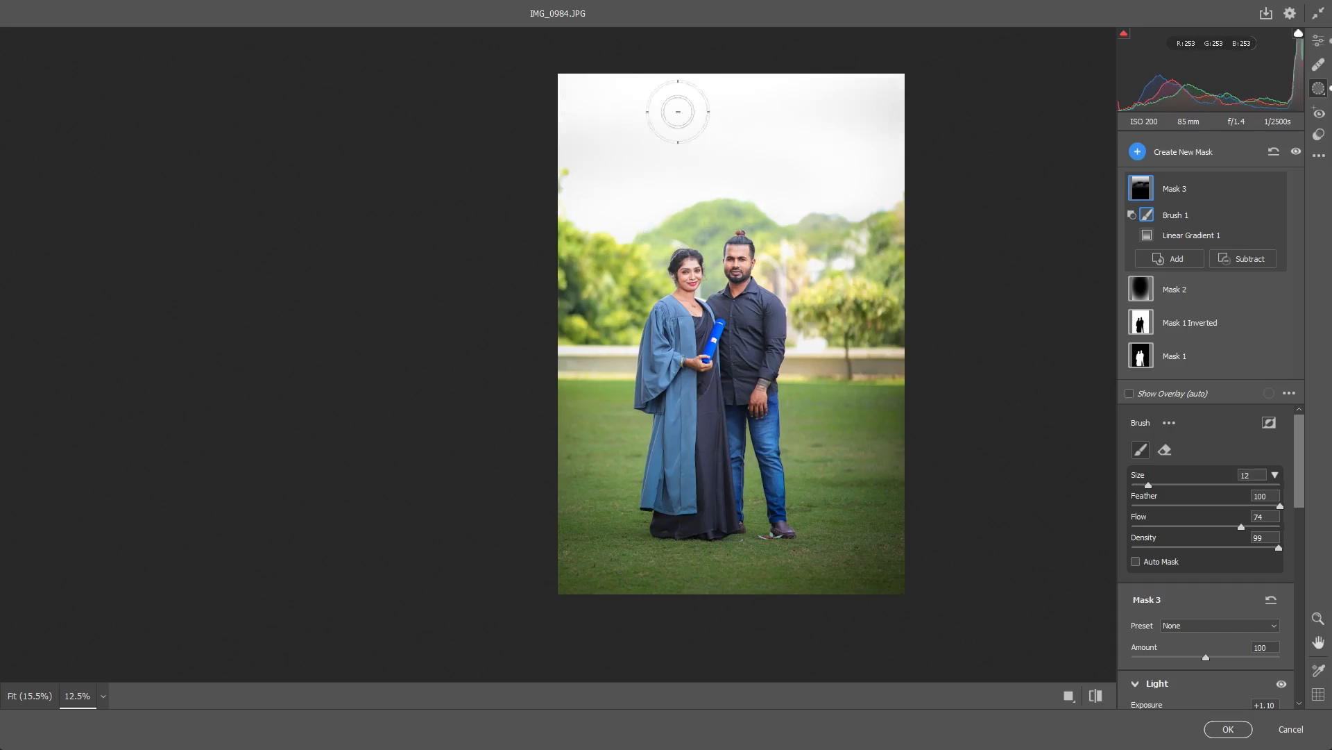
key(bracketright)
key(bracketright)
key(bracketright)
key(bracketright)
key(bracketright)
key(bracketright)
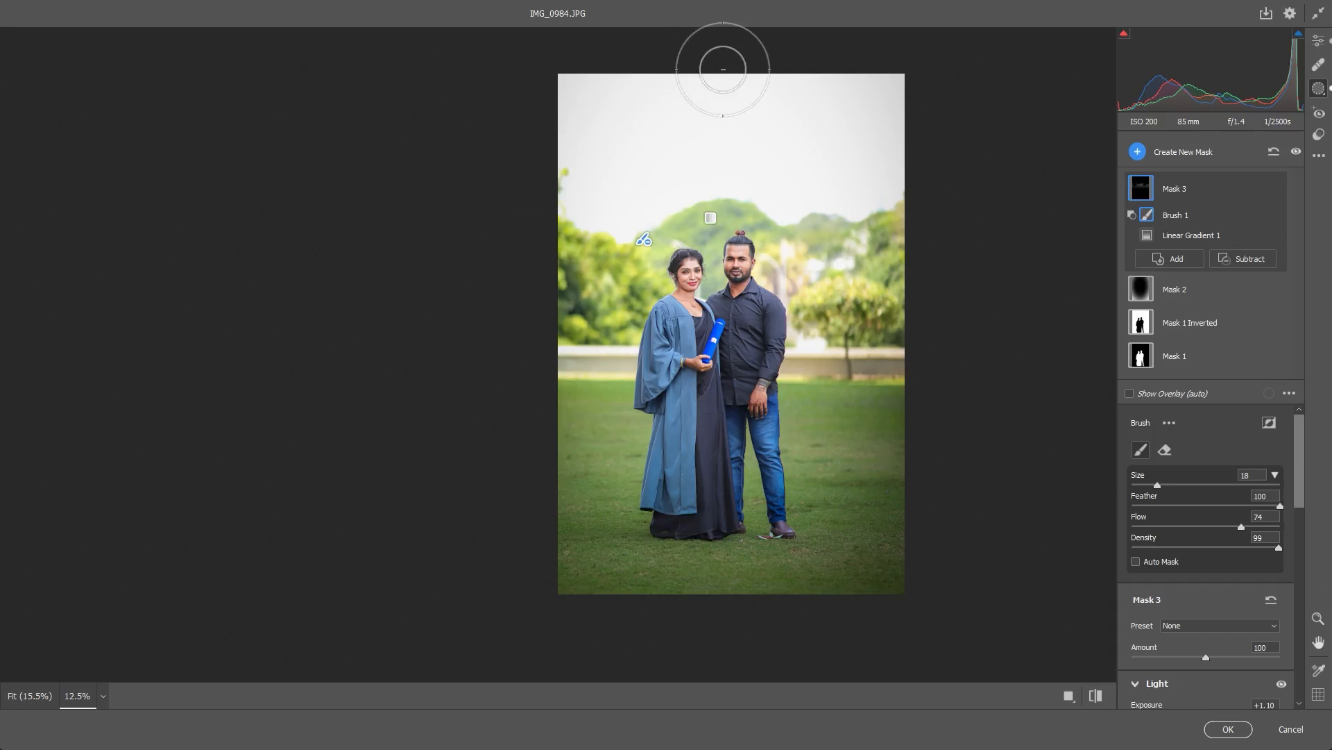
- Toggle the linear gradient mask's visibility to compare the photo with and without its effect
click(1275, 188)
click(1275, 189)
click(1275, 188)
click(1274, 188)
click(1275, 188)
click(1275, 188)
key(bracketleft)
key(bracketleft)
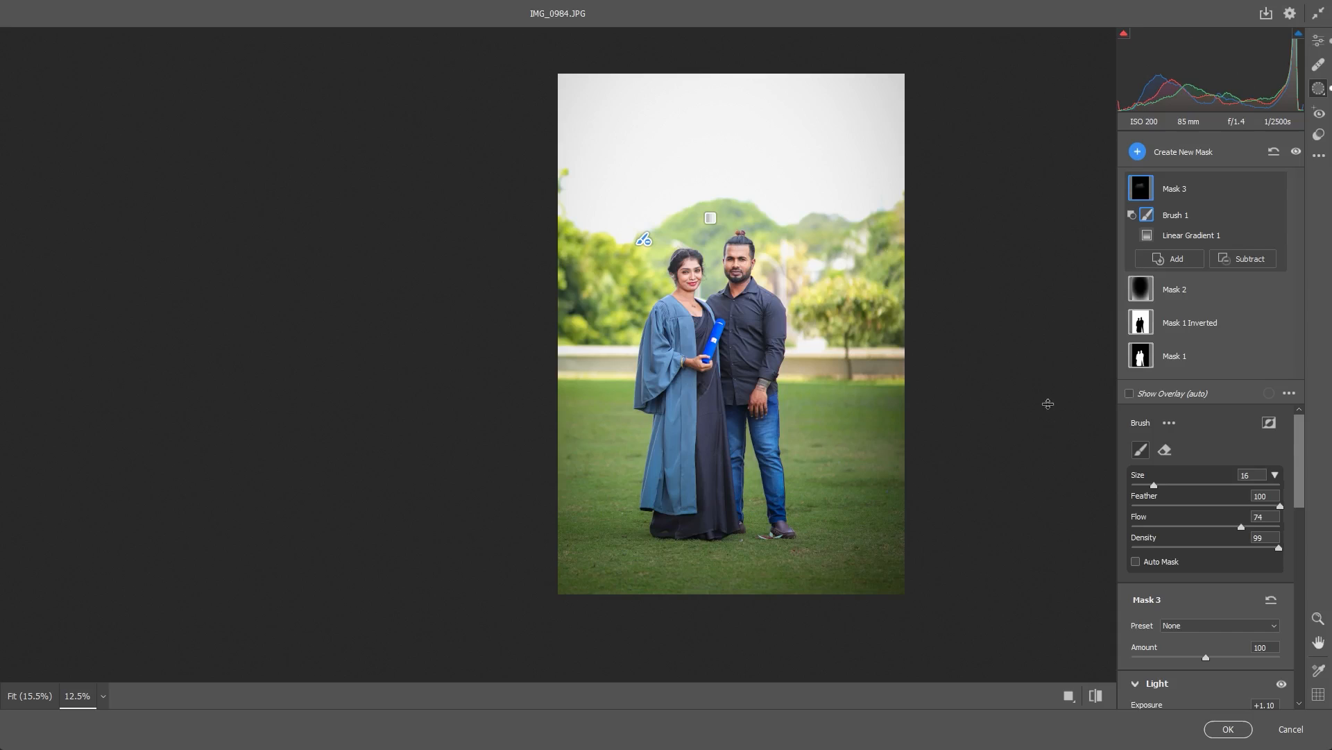
scroll(1276, 452, down, 4)
scroll(1037, 450, down, 2)
scroll(987, 420, up, 4)
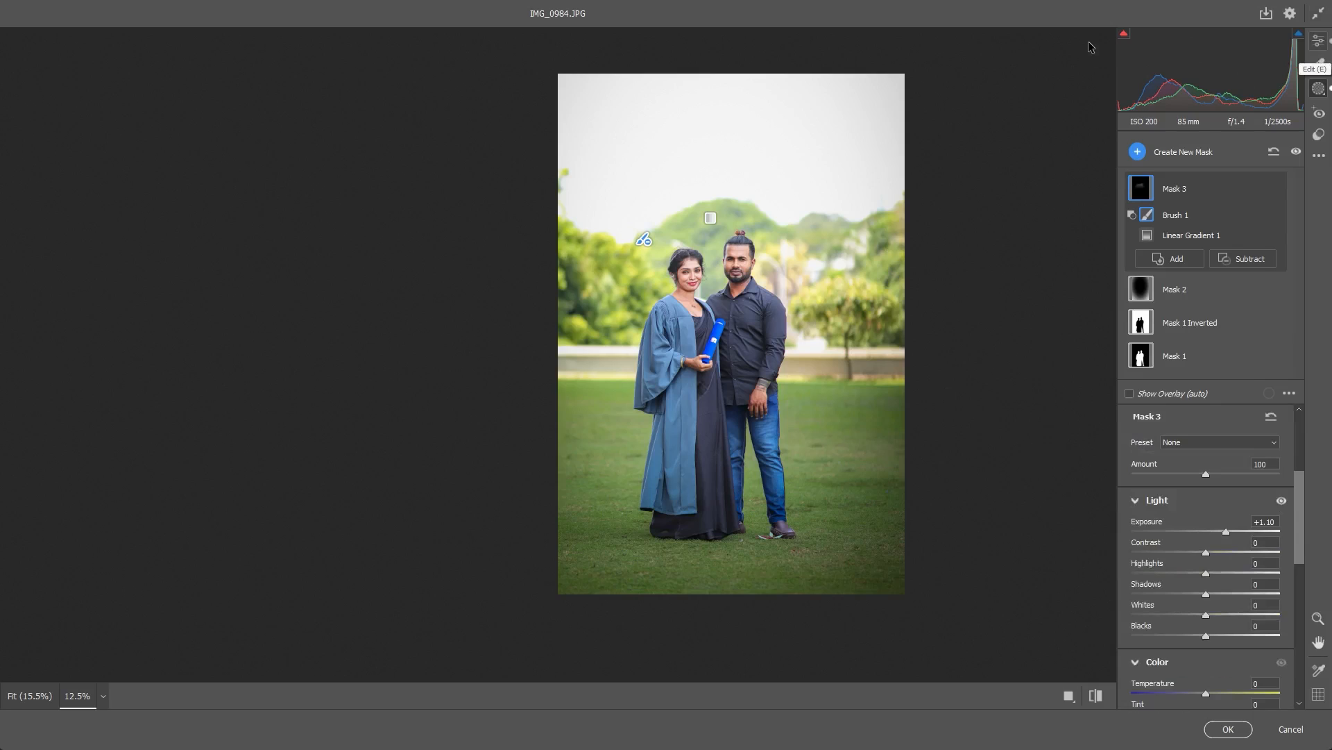
- In the global Detail settings, set Sharpening to 42, Noise Reduction to 25 and Color Noise Reduction to 30
key(e)
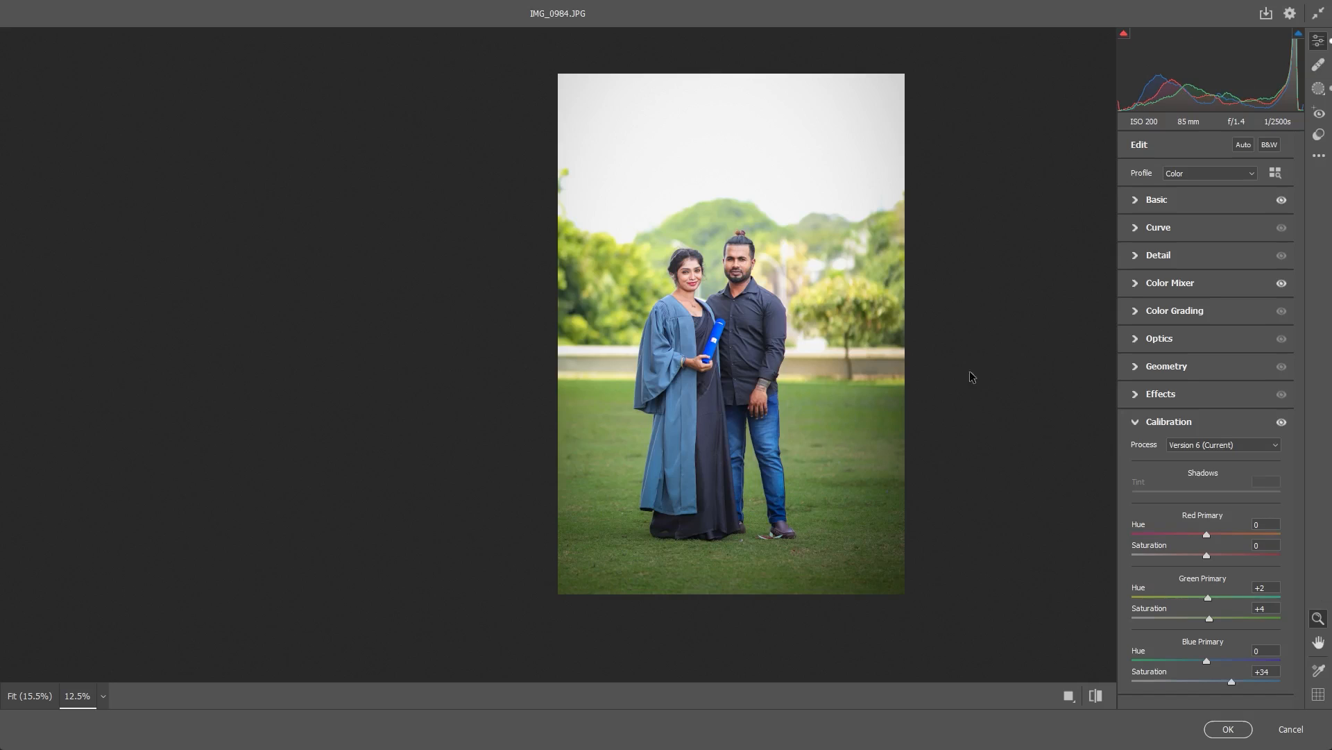
key(ctrl+alt+3)
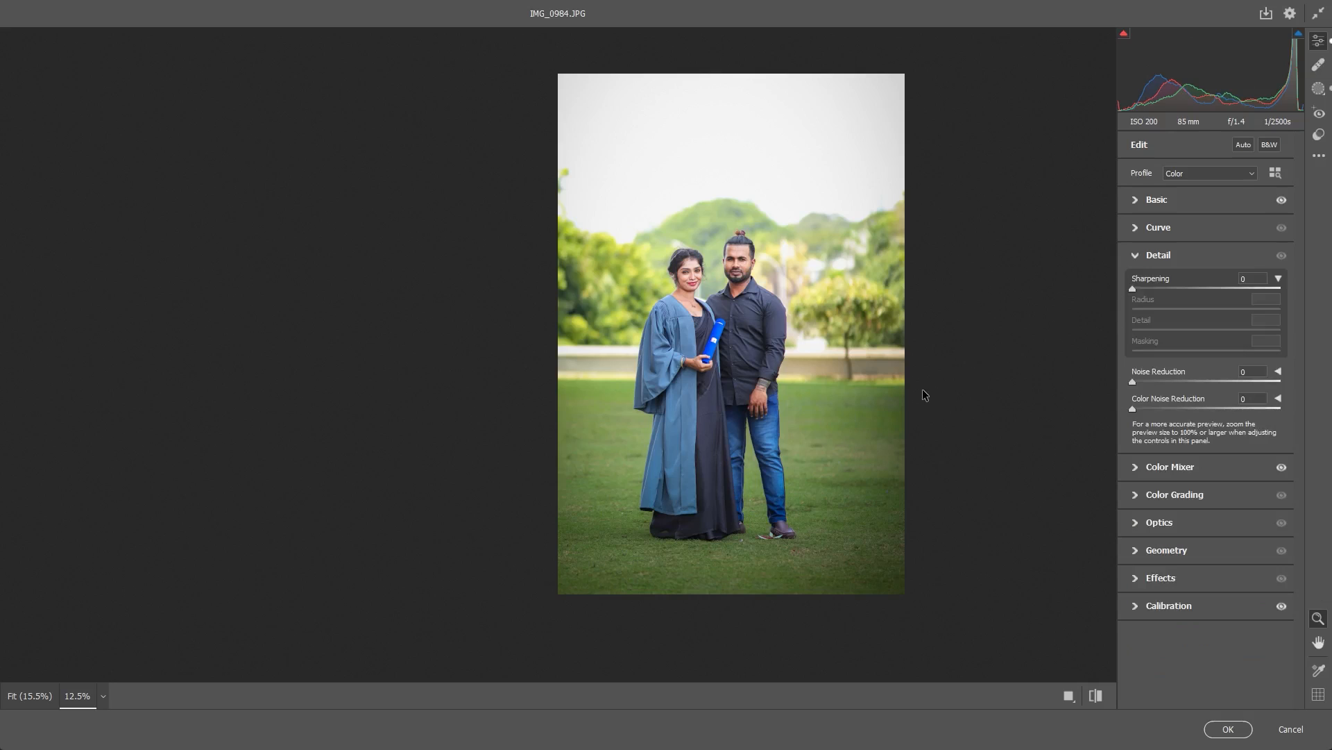
drag(959, 380, 952, 380)
drag(1166, 289, 1174, 289)
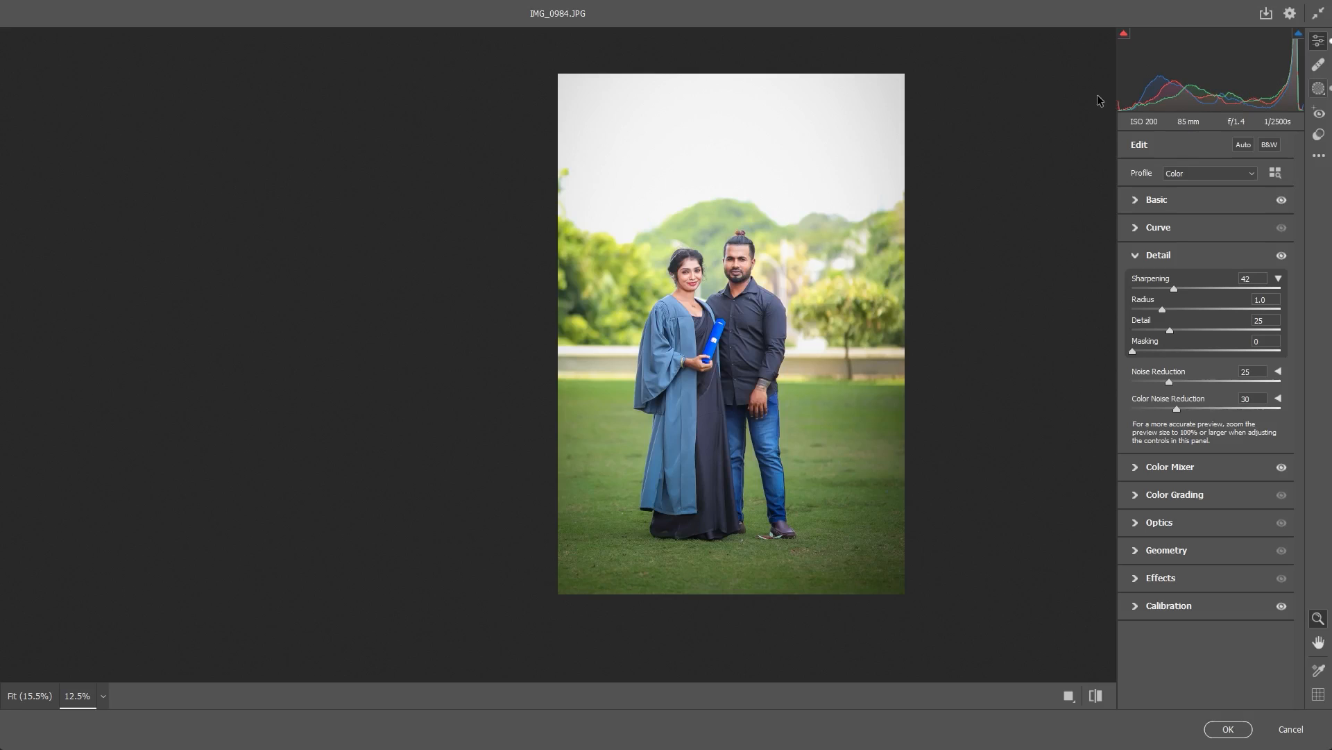
- Create a new brush mask and paint over the trees on both sides of the couple
click(1319, 89)
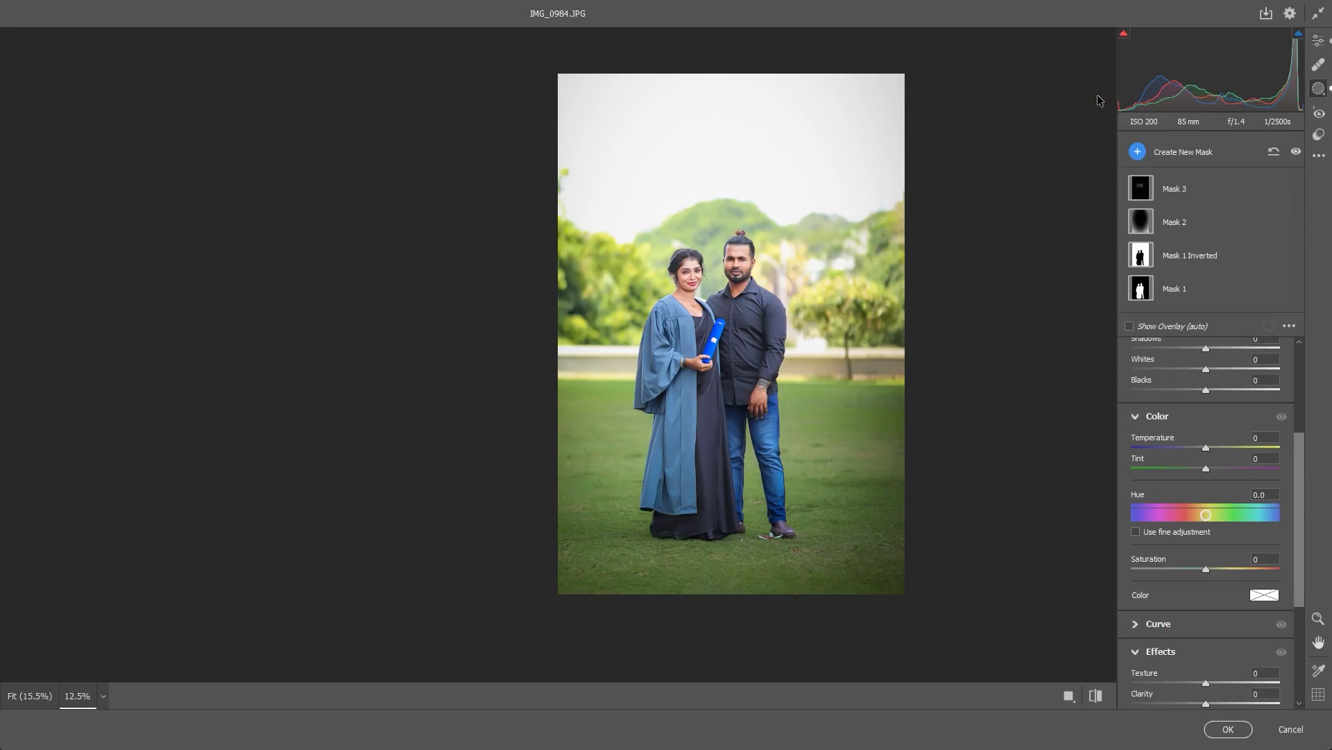
key(k)
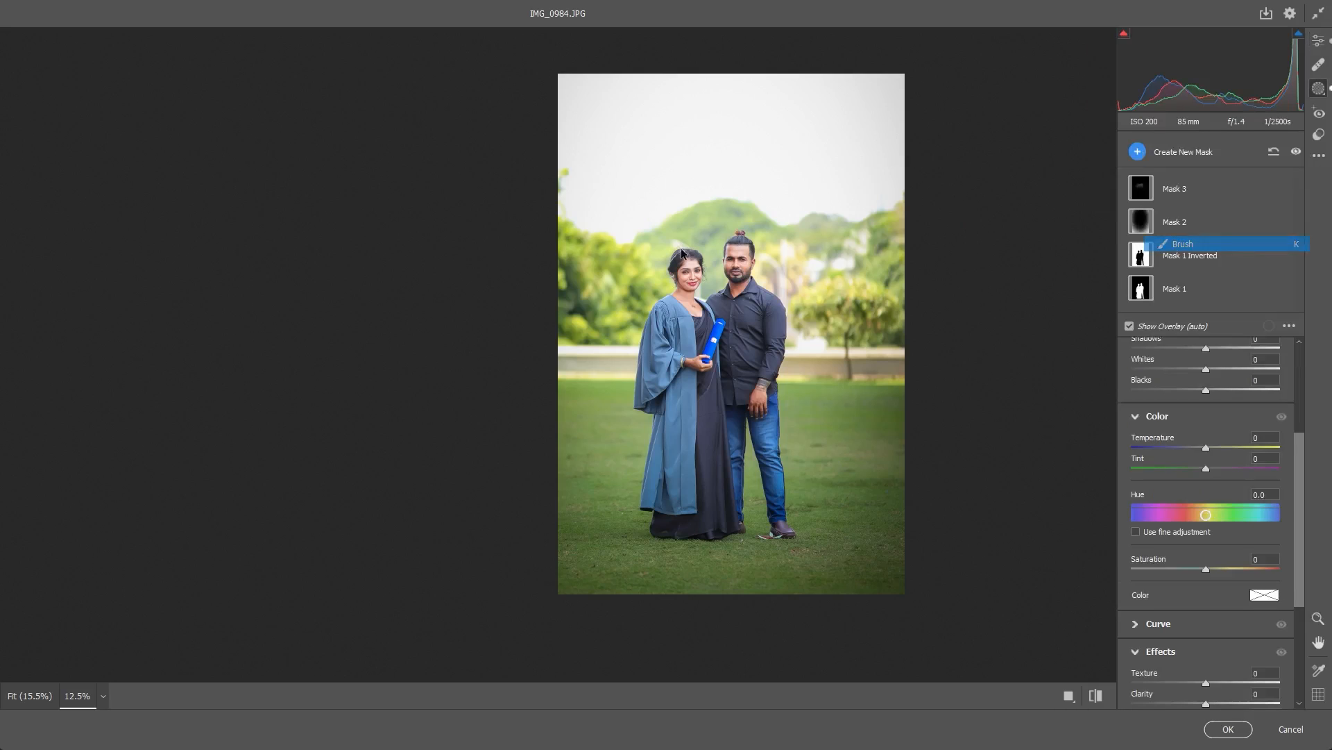
key(bracketleft)
key(bracketleft)
key(bracketleft)
key(bracketleft)
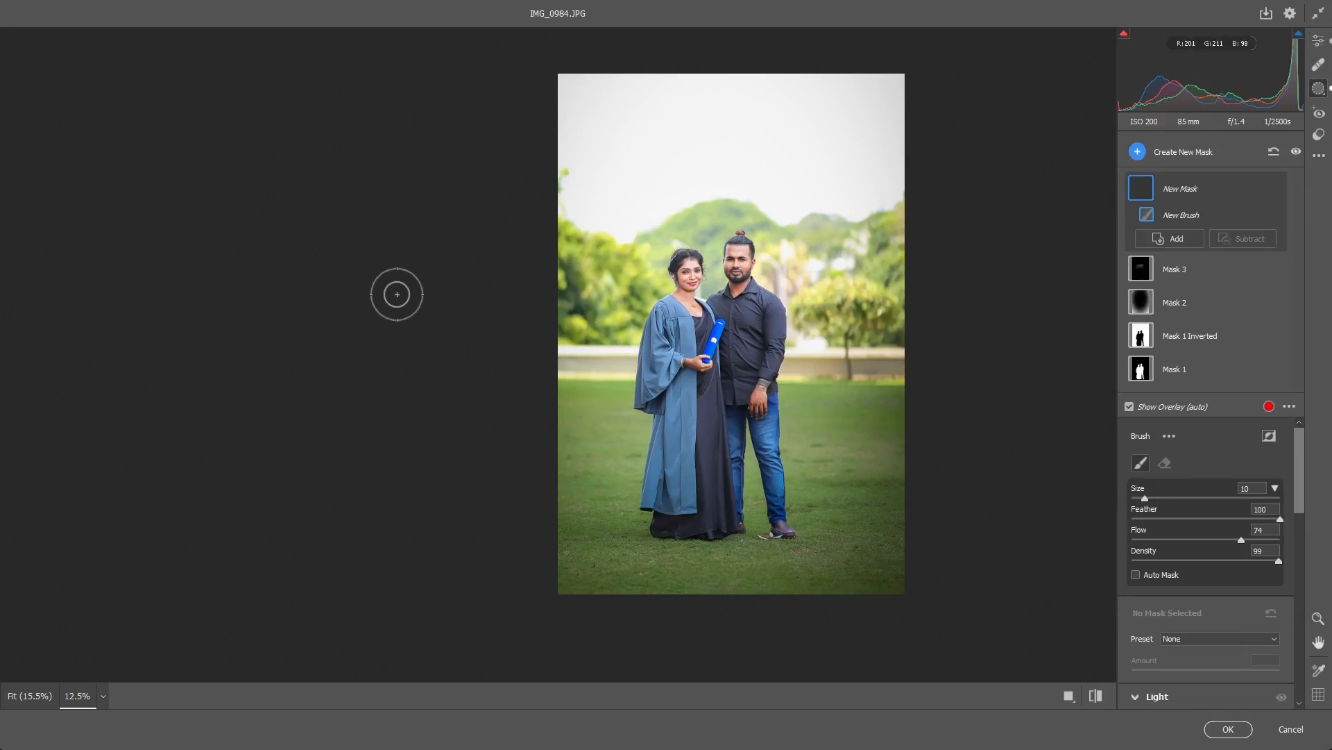
drag(569, 305, 622, 276)
mouse_move(844, 286)
mouse_down()
mouse_move(871, 277)
mouse_move(801, 258)
mouse_up()
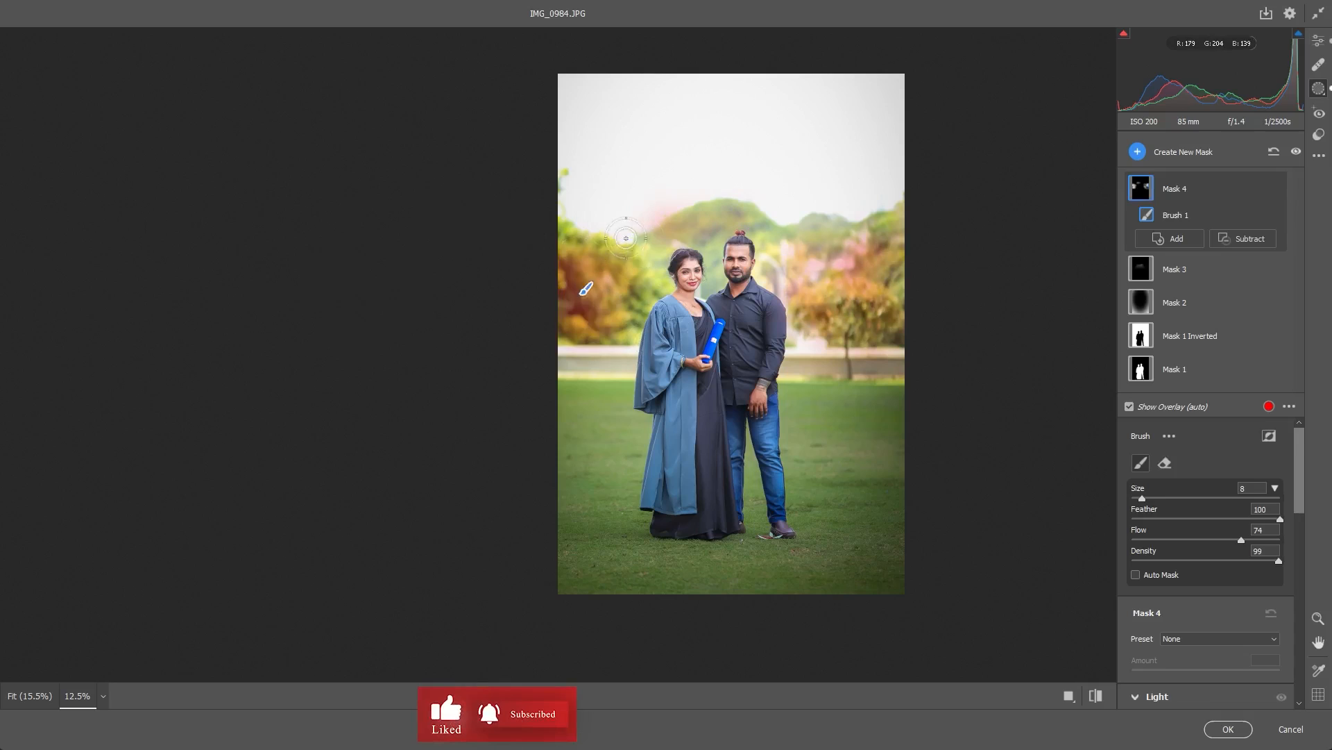
- Extend the brush mask along the low wall behind the couple, reducing the brush to size 5
drag(591, 367, 619, 375)
key([)
key([)
key([)
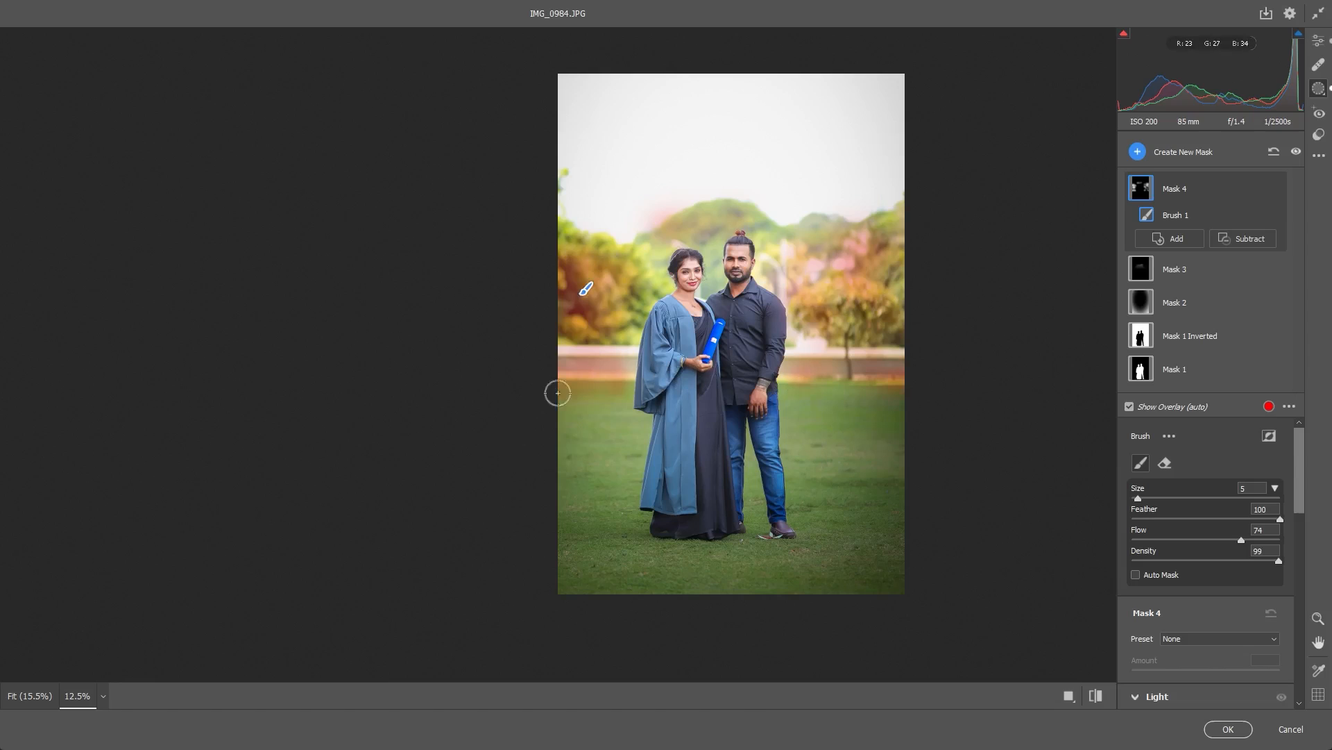
drag(599, 385, 572, 382)
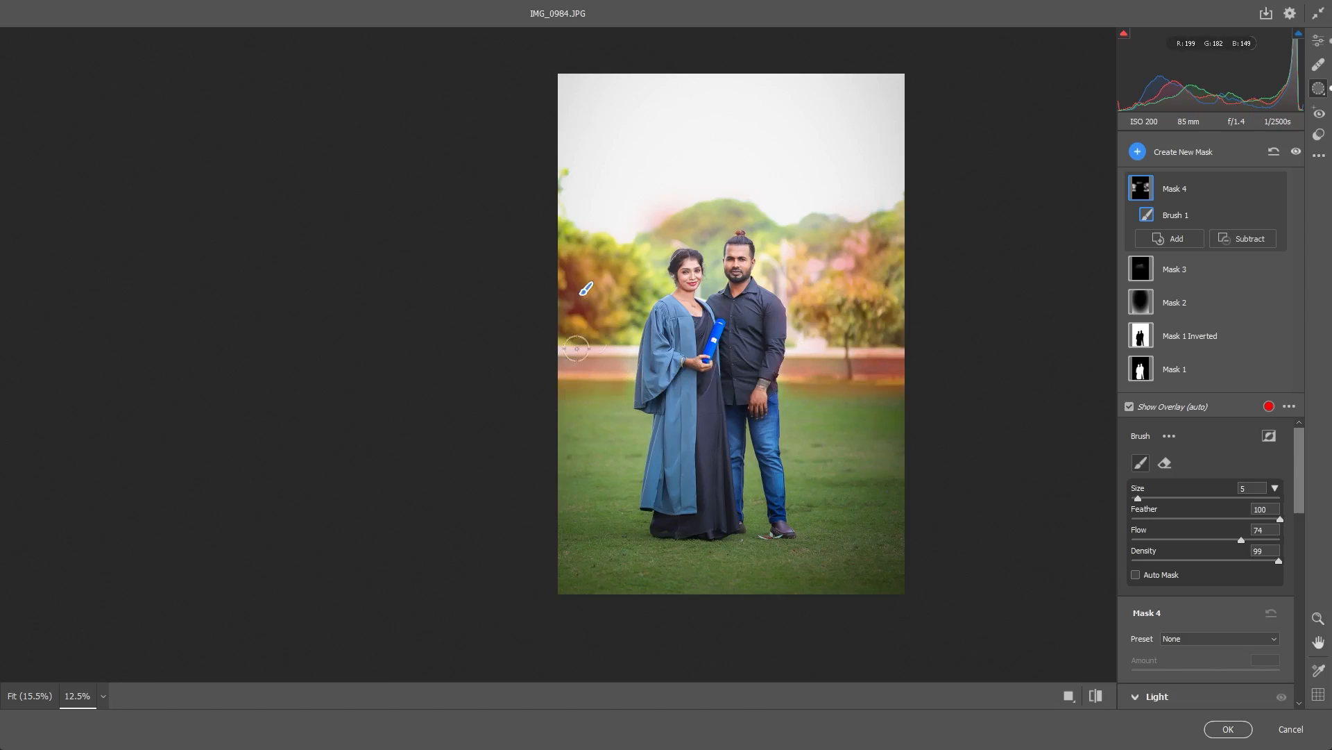
- For the tree and wall mask, set Exposure to +0.05, Contrast to +5, Highlights to +8 and Shadows to +6
scroll(1180, 509, down, 3)
scroll(973, 472, up, 3)
scroll(981, 494, down, 3)
mouse_move(1206, 479)
mouse_down()
mouse_move(1230, 499)
mouse_move(1172, 499)
mouse_move(1259, 519)
mouse_move(1148, 520)
mouse_move(1223, 520)
mouse_move(1234, 541)
mouse_move(1146, 540)
mouse_move(1228, 541)
mouse_move(1212, 540)
mouse_up()
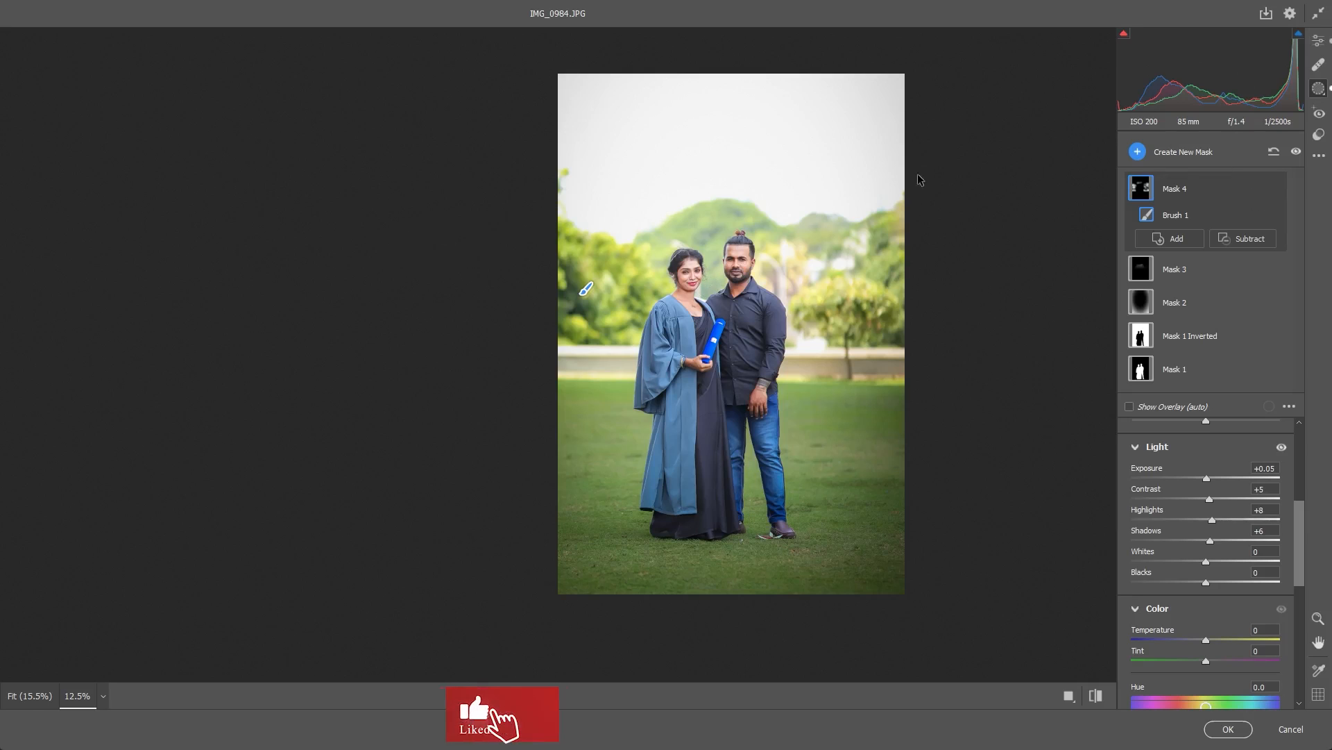
- Paint a new brush mask along the hill and treetop line against the sky and set its Exposure to -0.05
click(1138, 152)
click(1174, 250)
drag(351, 242, 902, 202)
key(bracketright)
key(bracketright)
key(bracketright)
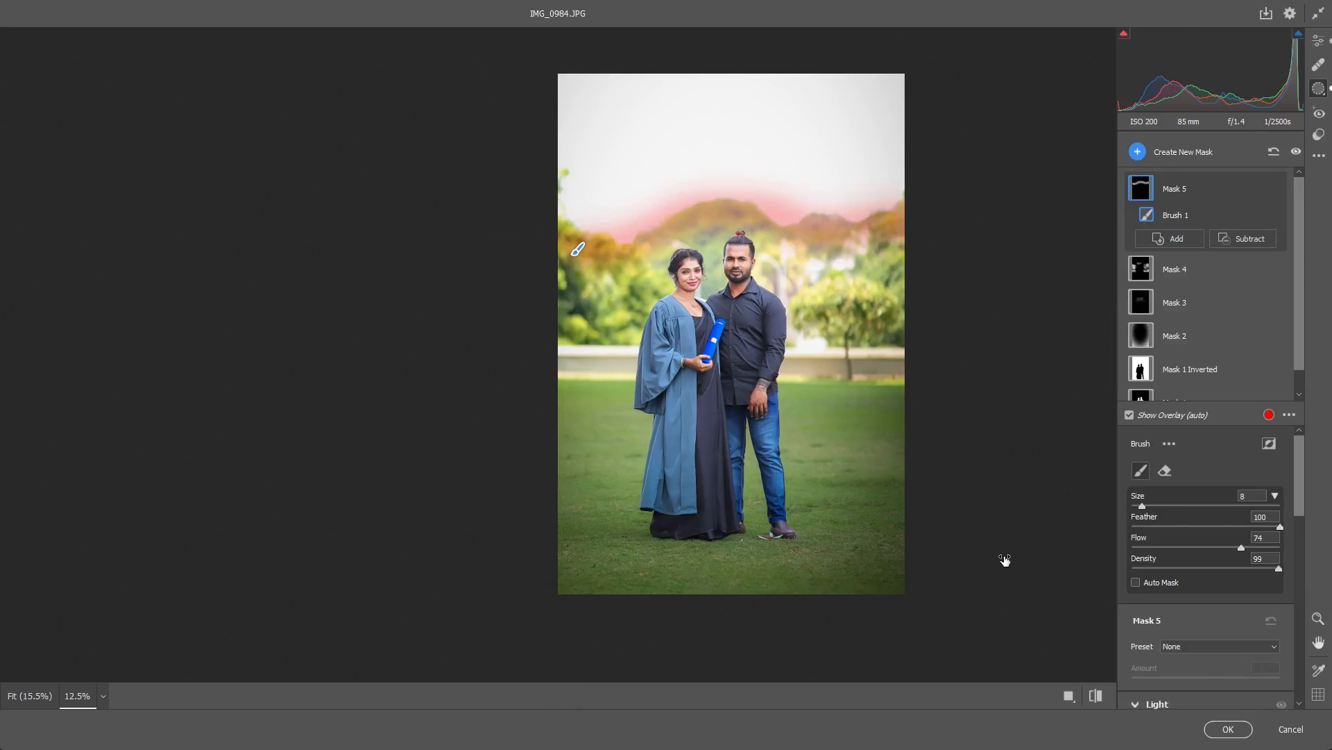
scroll(1228, 559, down, 3)
drag(1196, 486, 1205, 486)
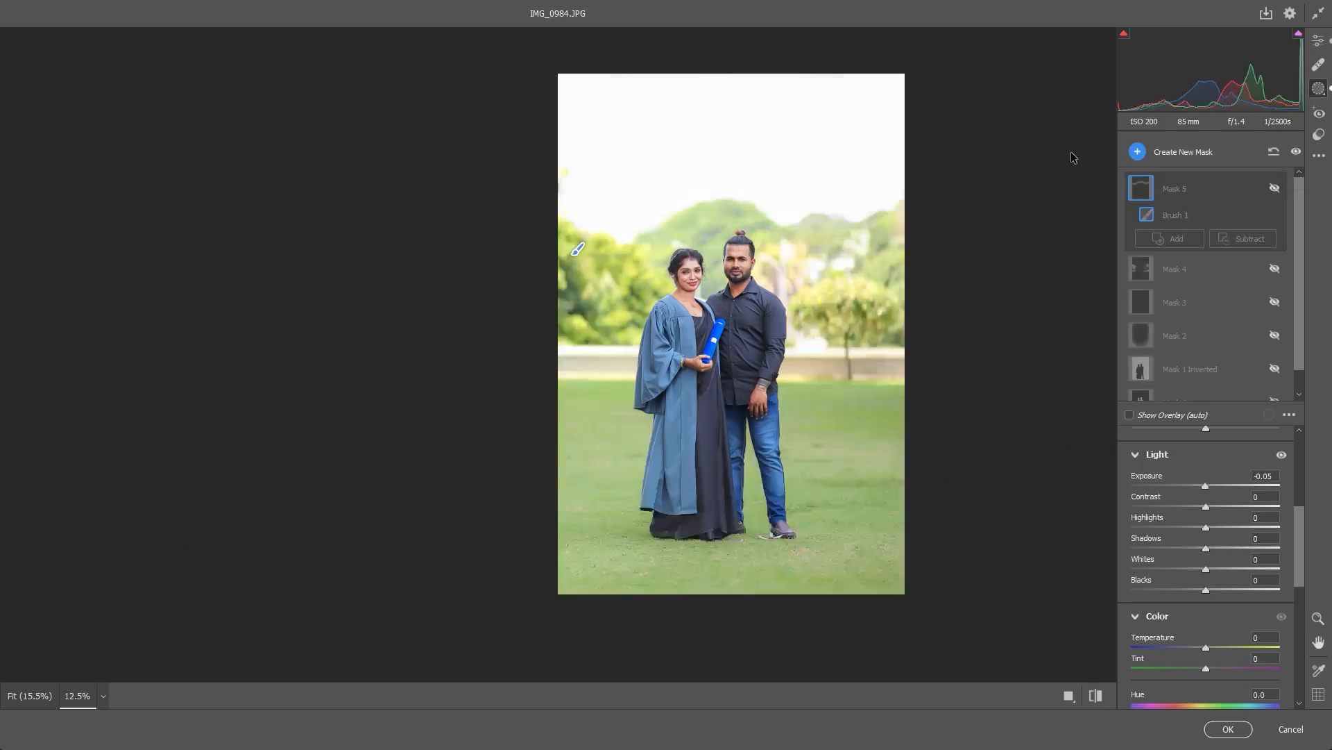
- Toggle the masks' visibility to compare the photo with and without the masked adjustments
click(1275, 188)
click(1275, 188)
click(1275, 188)
click(1275, 188)
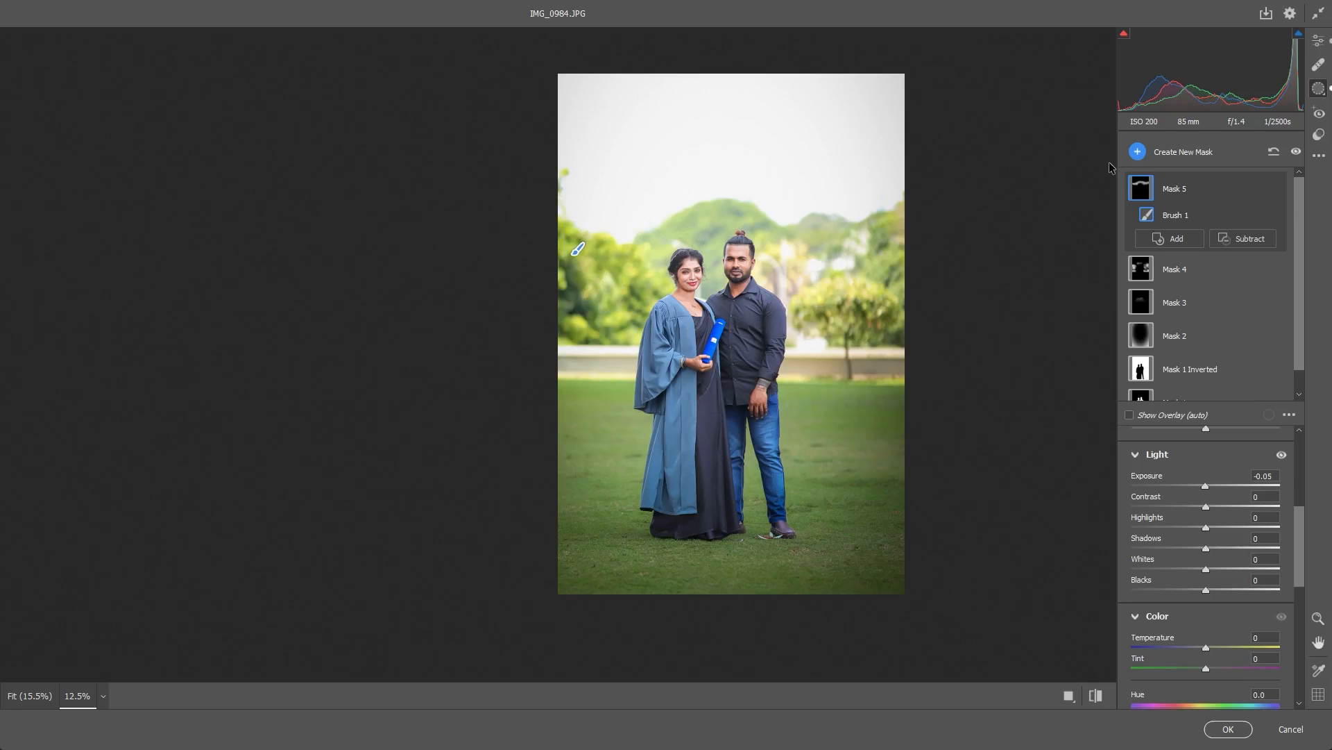
click(1319, 156)
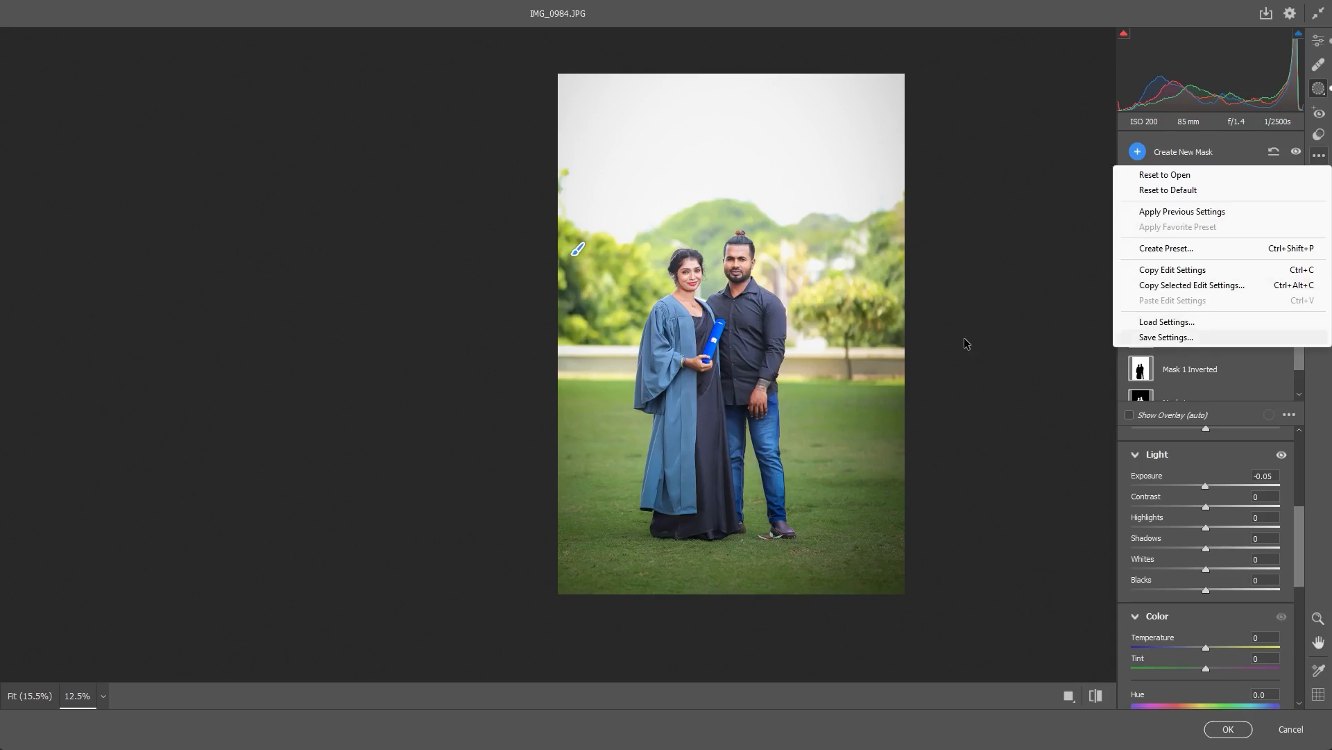
click(1166, 336)
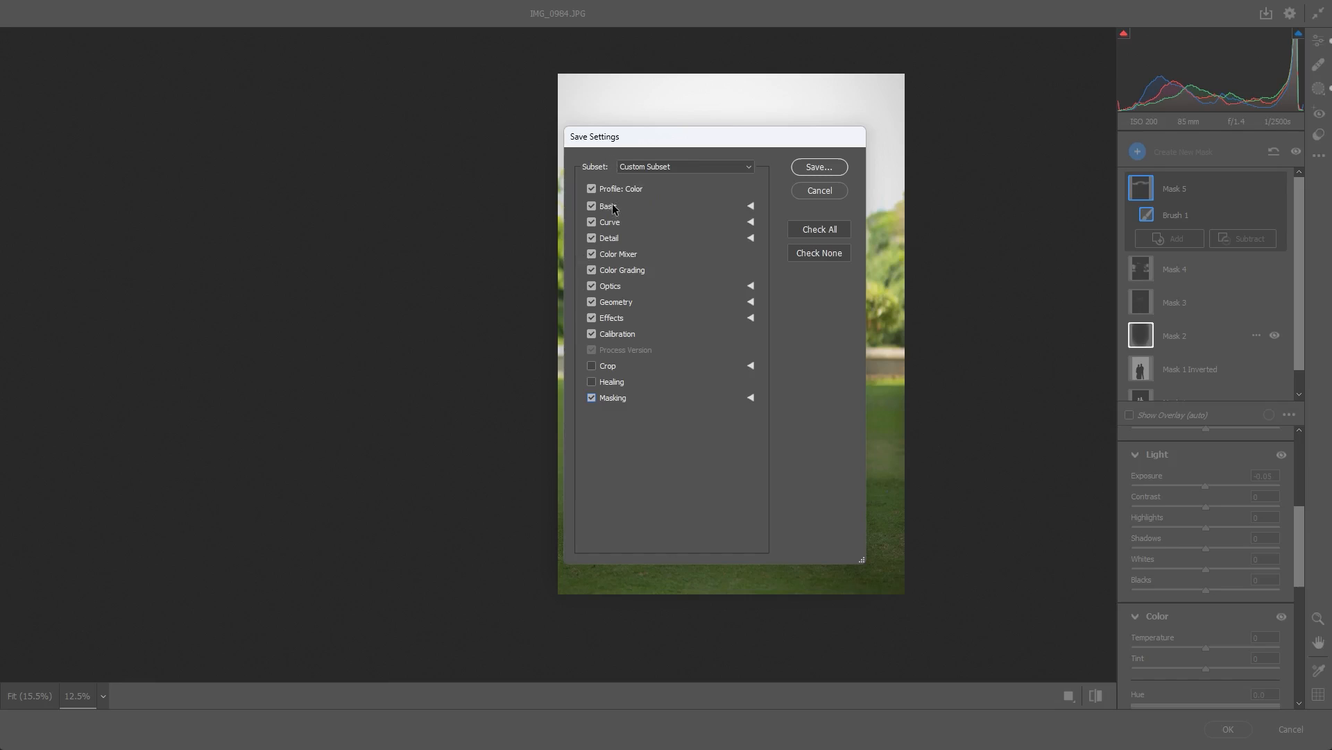
key(Escape)
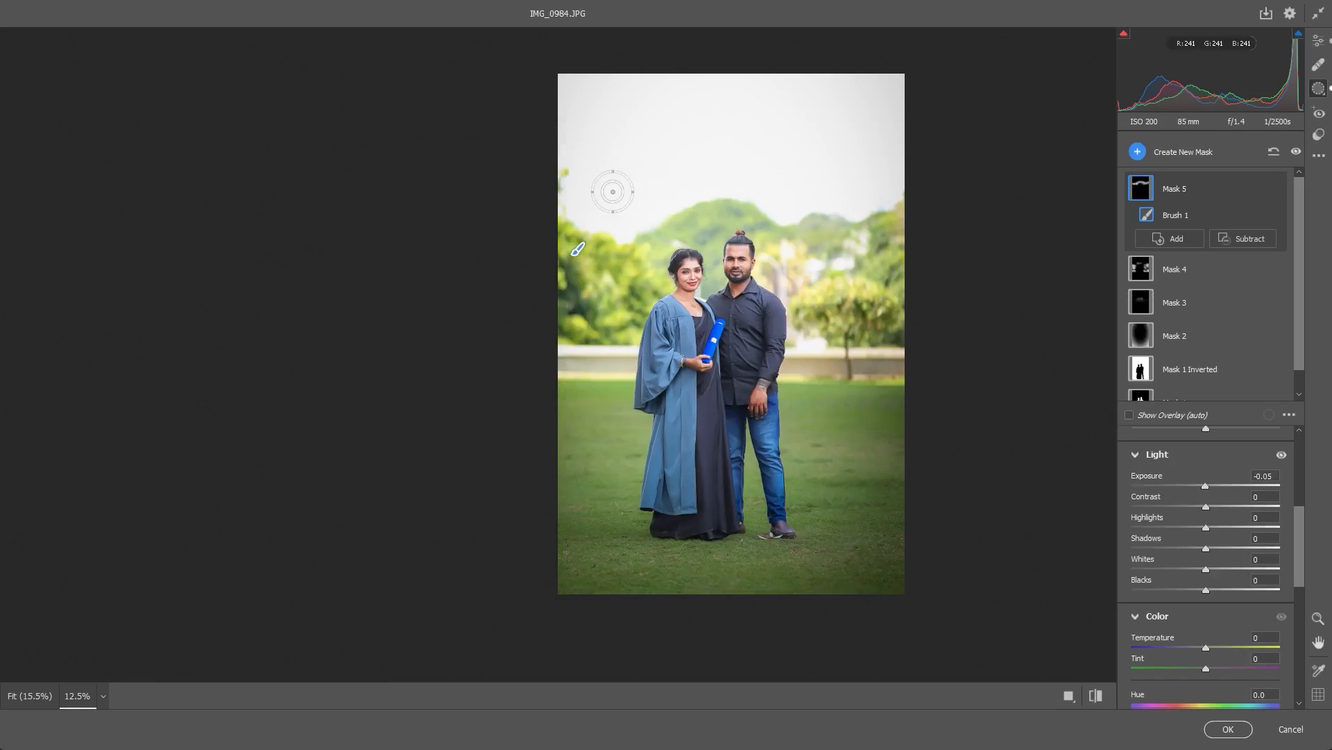
- Apply the Camera Raw edits to Layer 1 and add a Selective Color adjustment layer above it
key(Return)
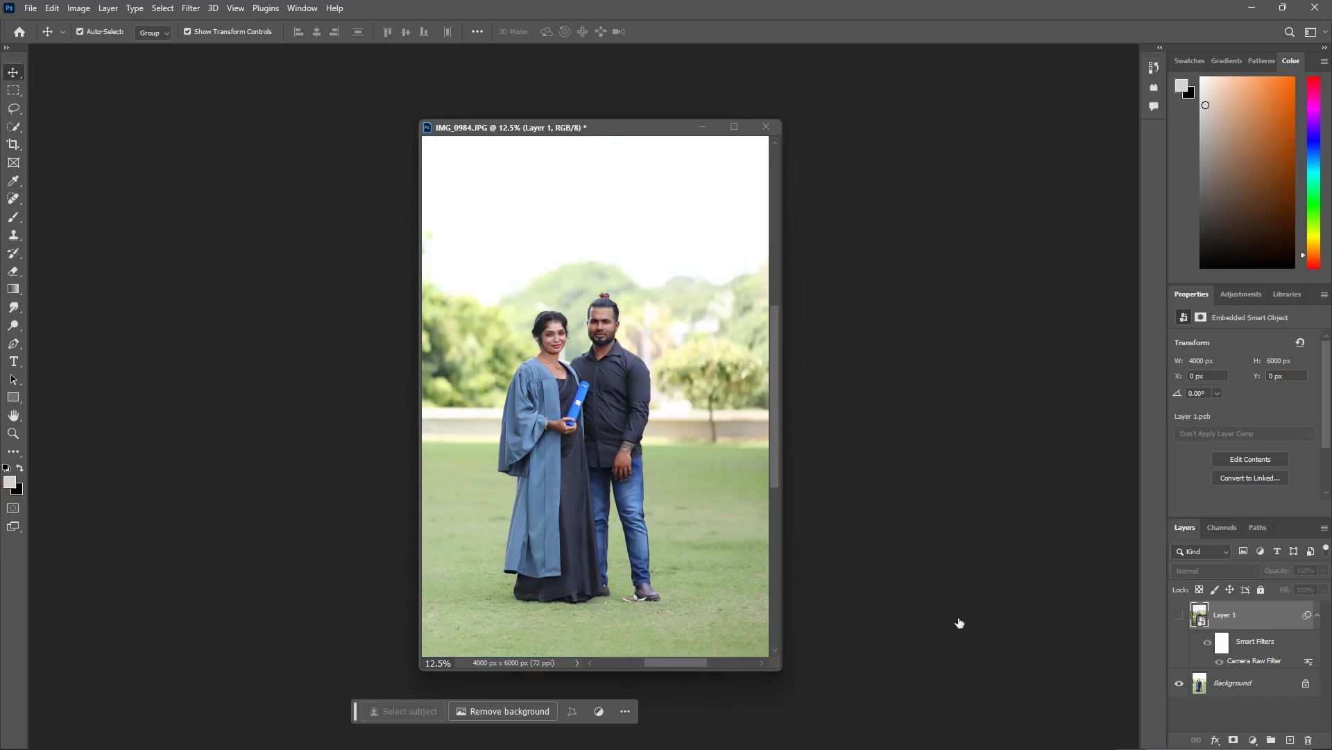
click(1253, 740)
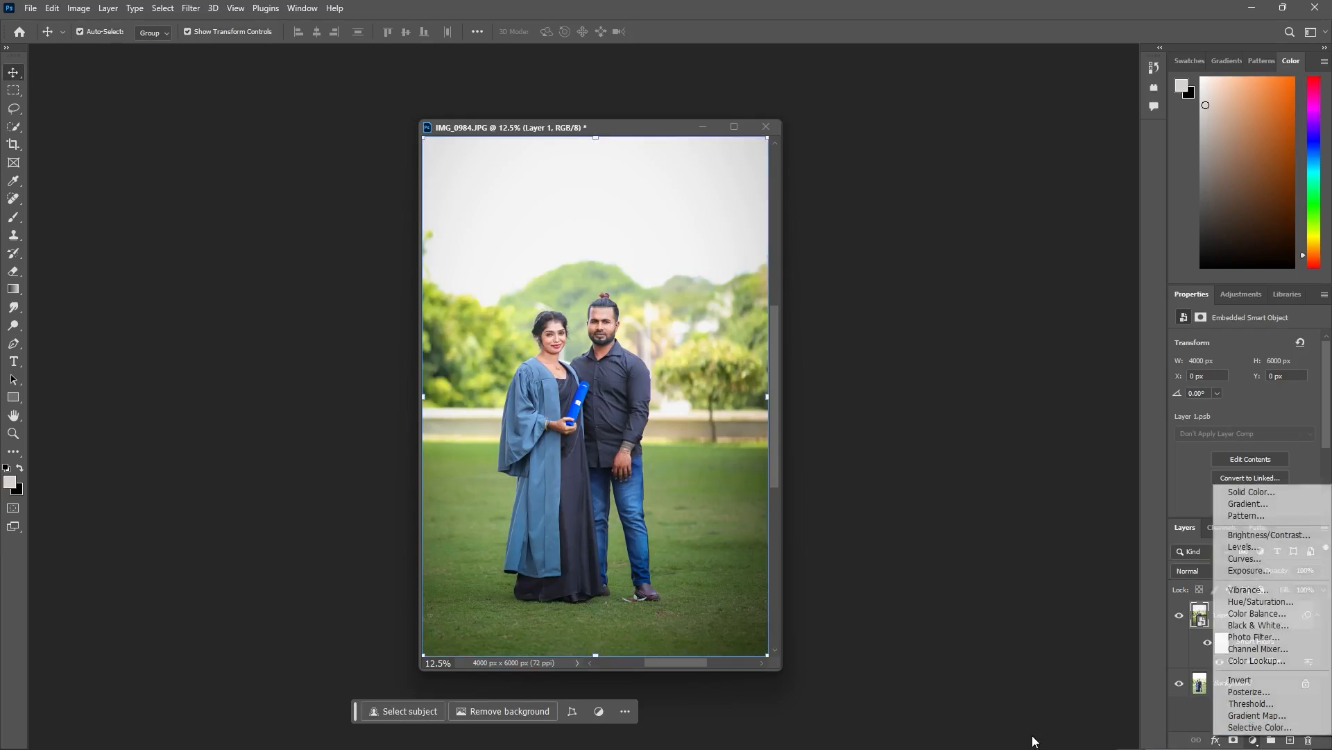
click(1259, 727)
key(f)
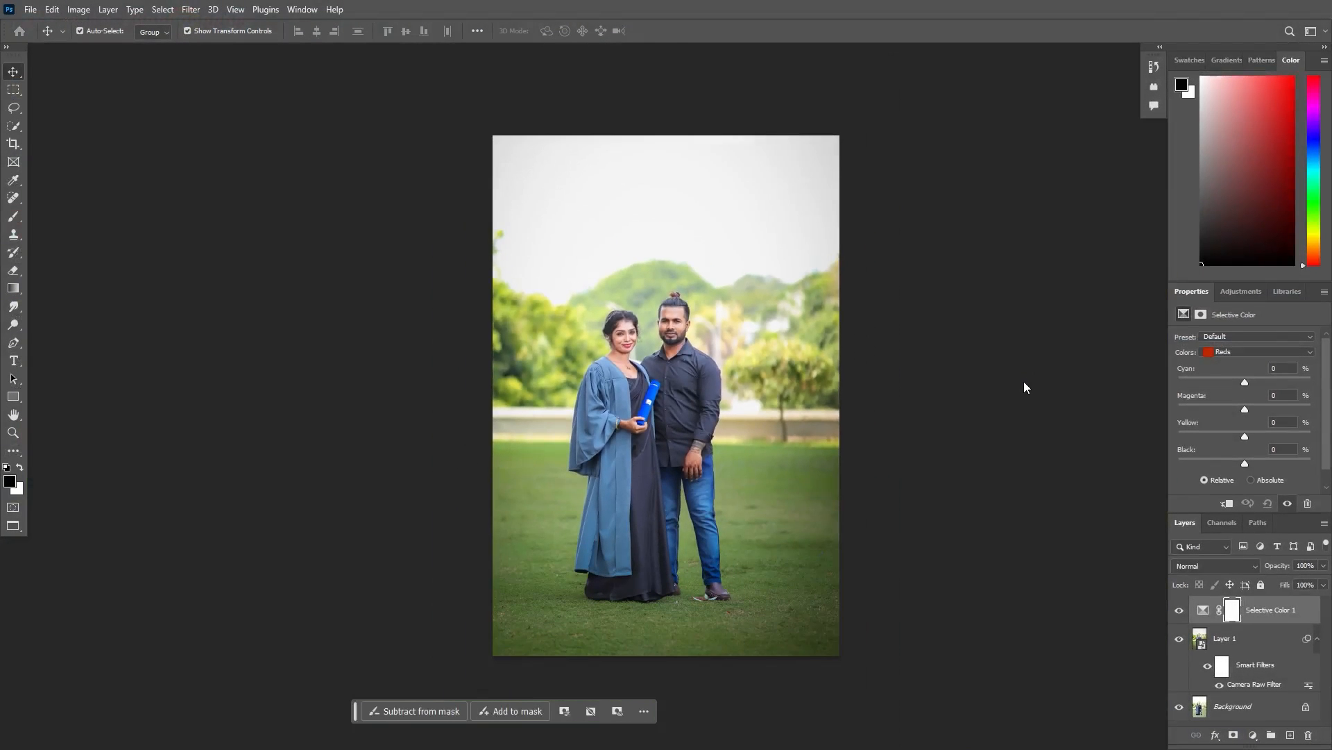
- In the Selective Color layer, set the Reds to Cyan -15, Magenta -8 and Yellow +2, and lower their Black
key(ctrl+plus)
mouse_move(1245, 382)
mouse_down()
mouse_move(1231, 383)
mouse_move(1266, 382)
mouse_up()
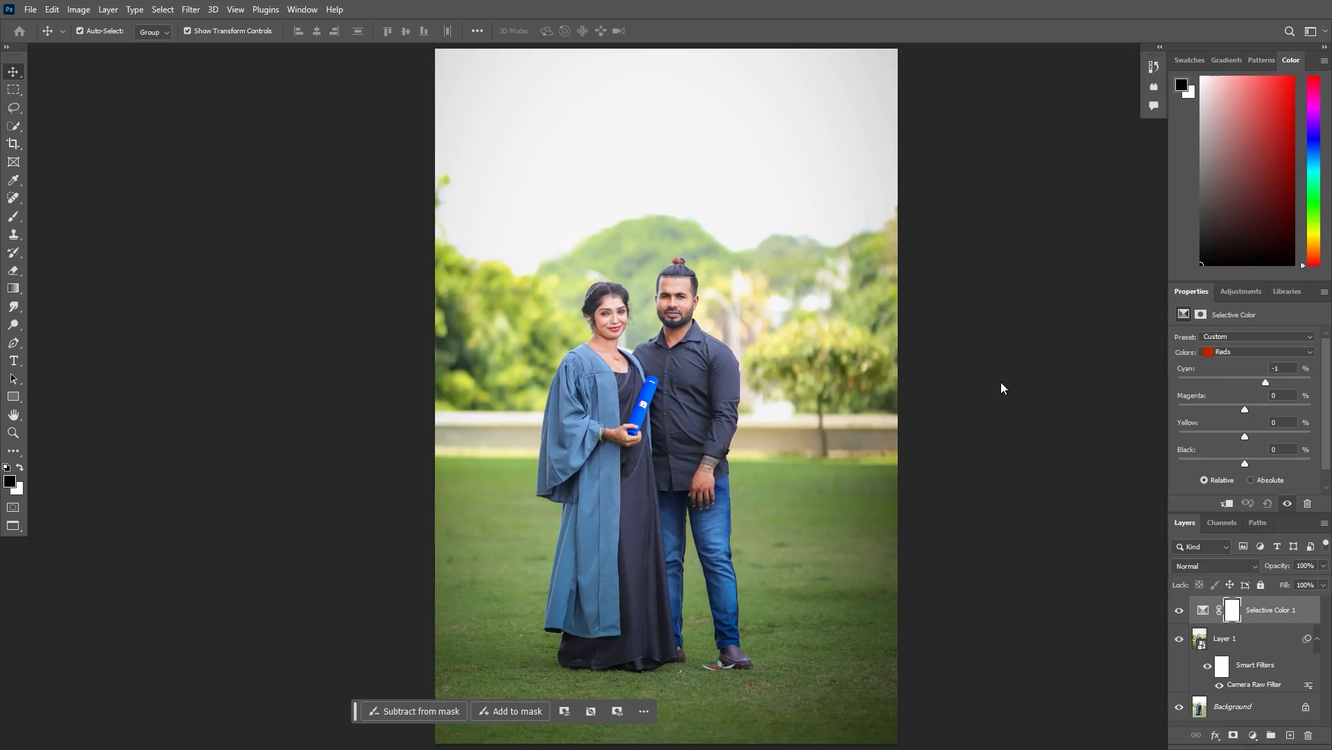
drag(995, 383, 1009, 432)
drag(1016, 462, 997, 462)
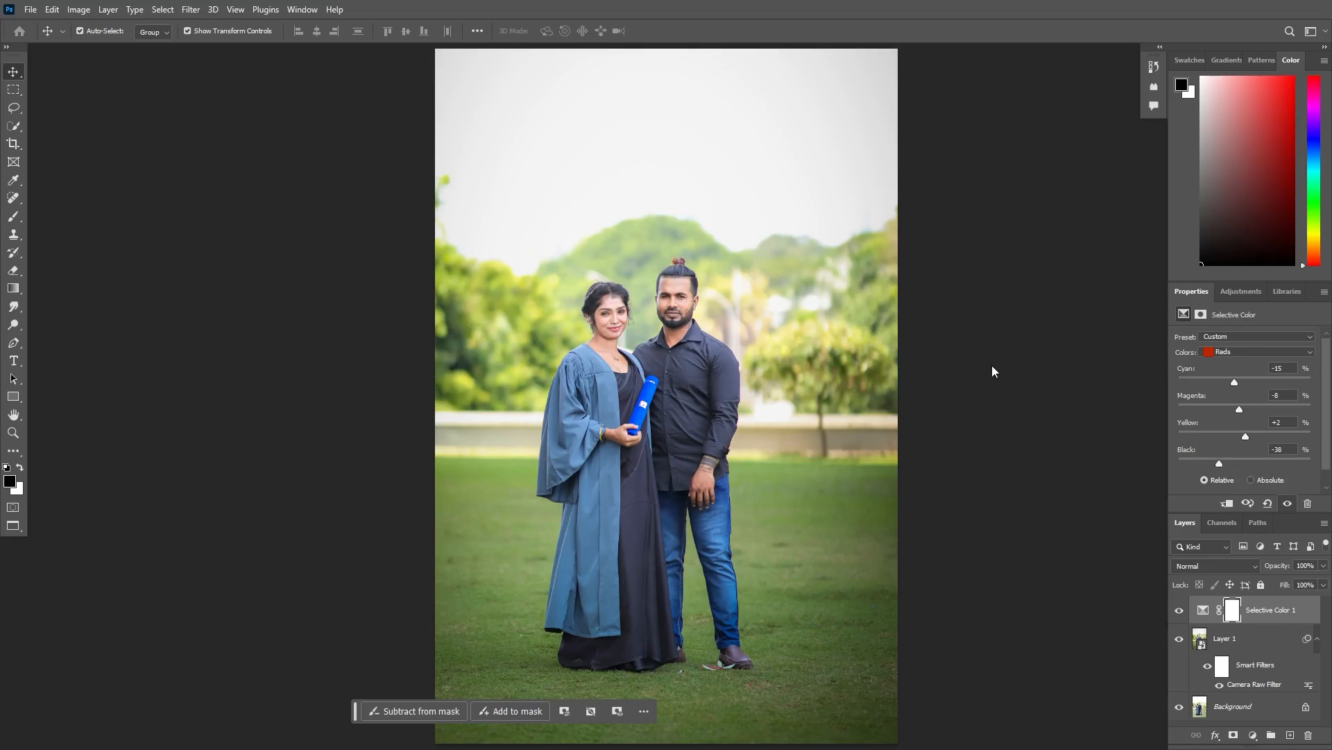
mouse_move(1025, 457)
mouse_down()
mouse_move(1001, 462)
mouse_move(1012, 461)
mouse_up()
- Set the Selective Color layer's Yellows to Cyan +2, Magenta -5, Yellow +1 and Black -17
click(1014, 350)
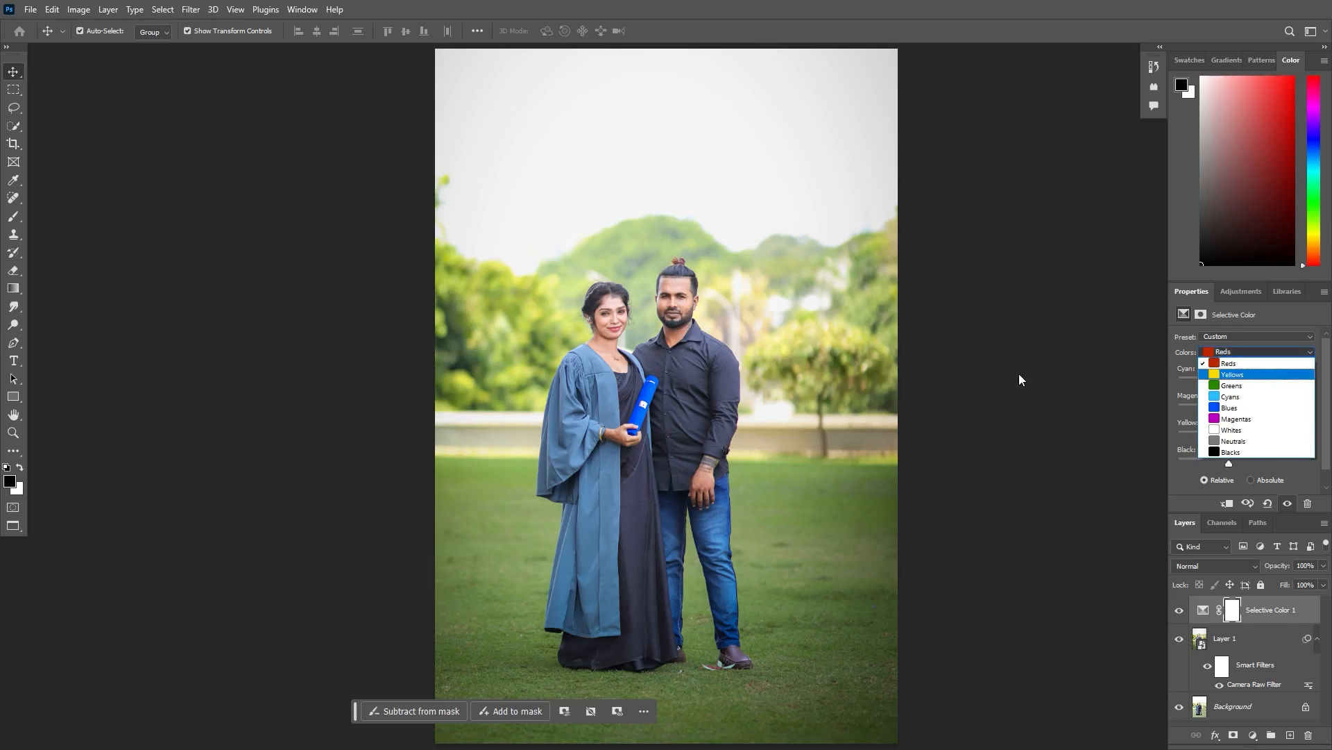
click(1019, 374)
mouse_move(1013, 378)
mouse_down()
mouse_move(1027, 380)
mouse_move(981, 379)
mouse_move(1047, 393)
mouse_move(1024, 393)
mouse_up()
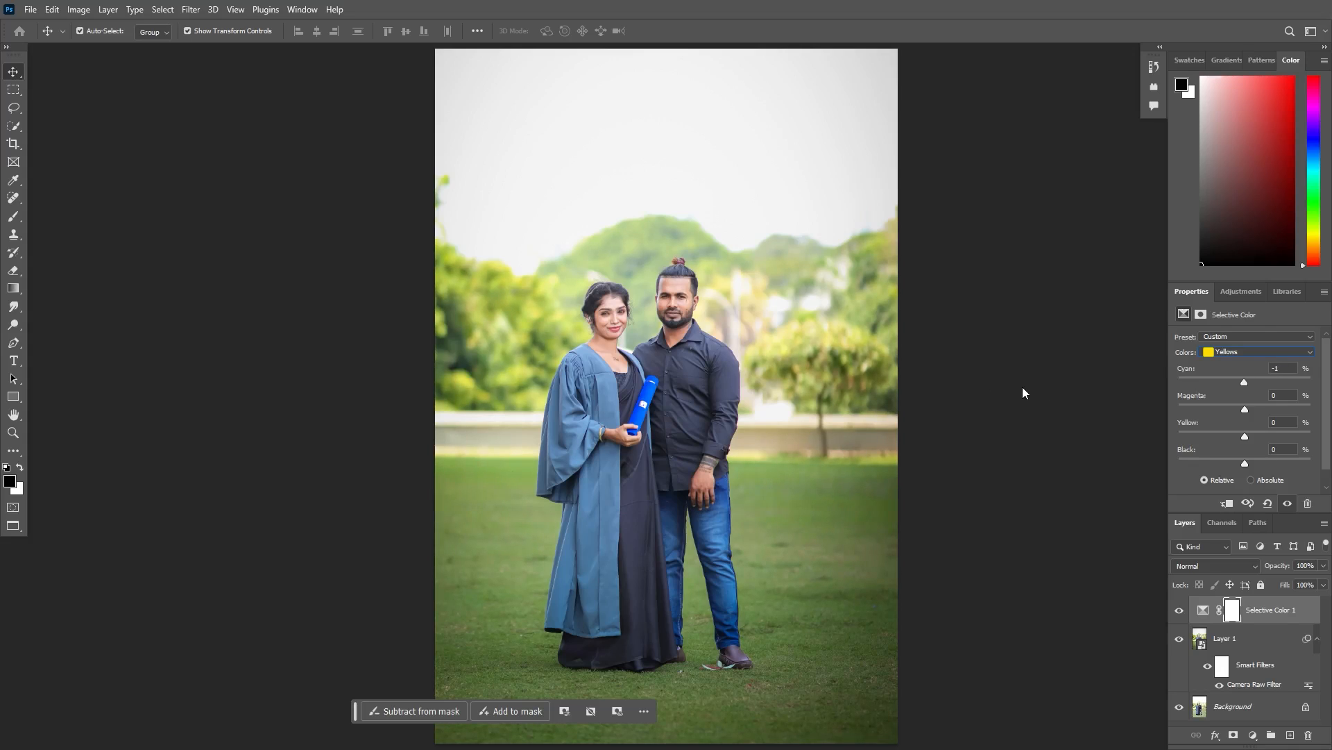
mouse_move(1020, 412)
mouse_down()
mouse_move(1006, 410)
mouse_move(1023, 437)
mouse_move(1002, 437)
mouse_move(1018, 439)
mouse_up()
drag(1023, 461, 1008, 459)
- Invert the Selective Color mask to black and brush white over the couple's skin to apply the correction there
key(ctrl+i)
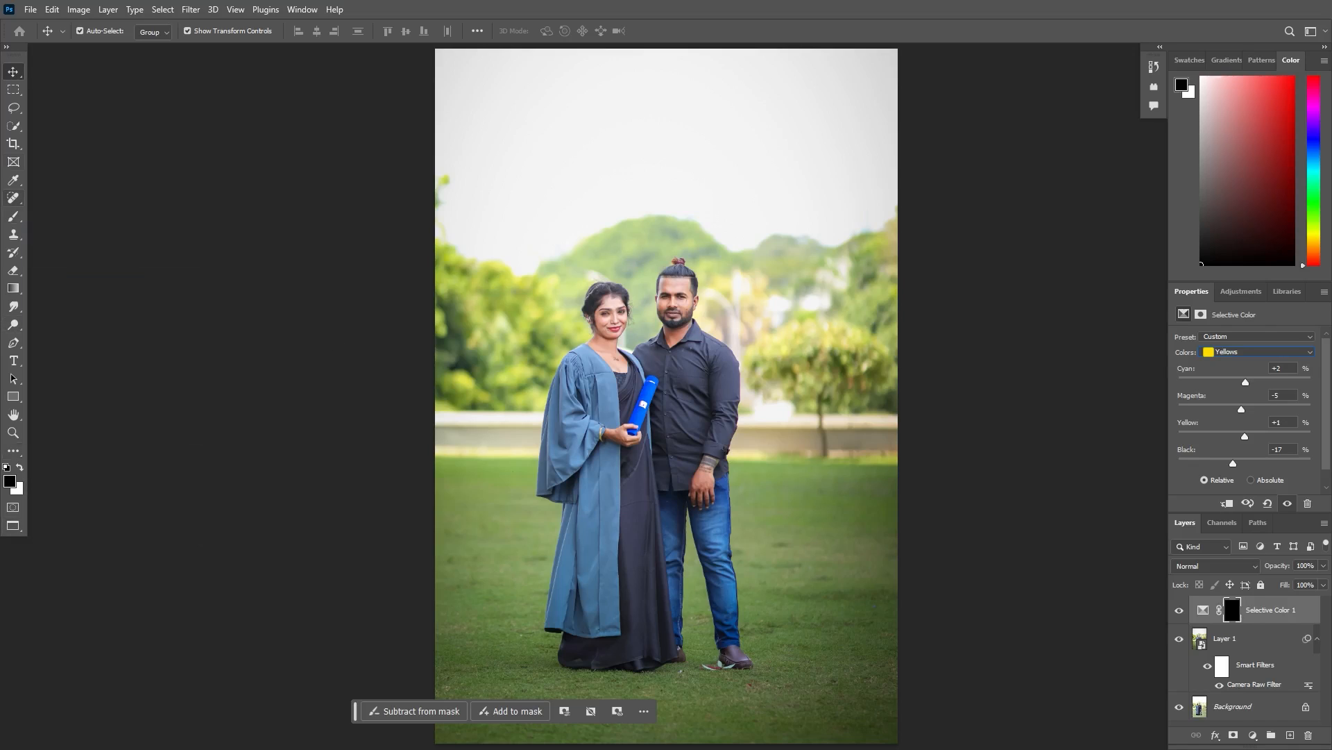
click(13, 216)
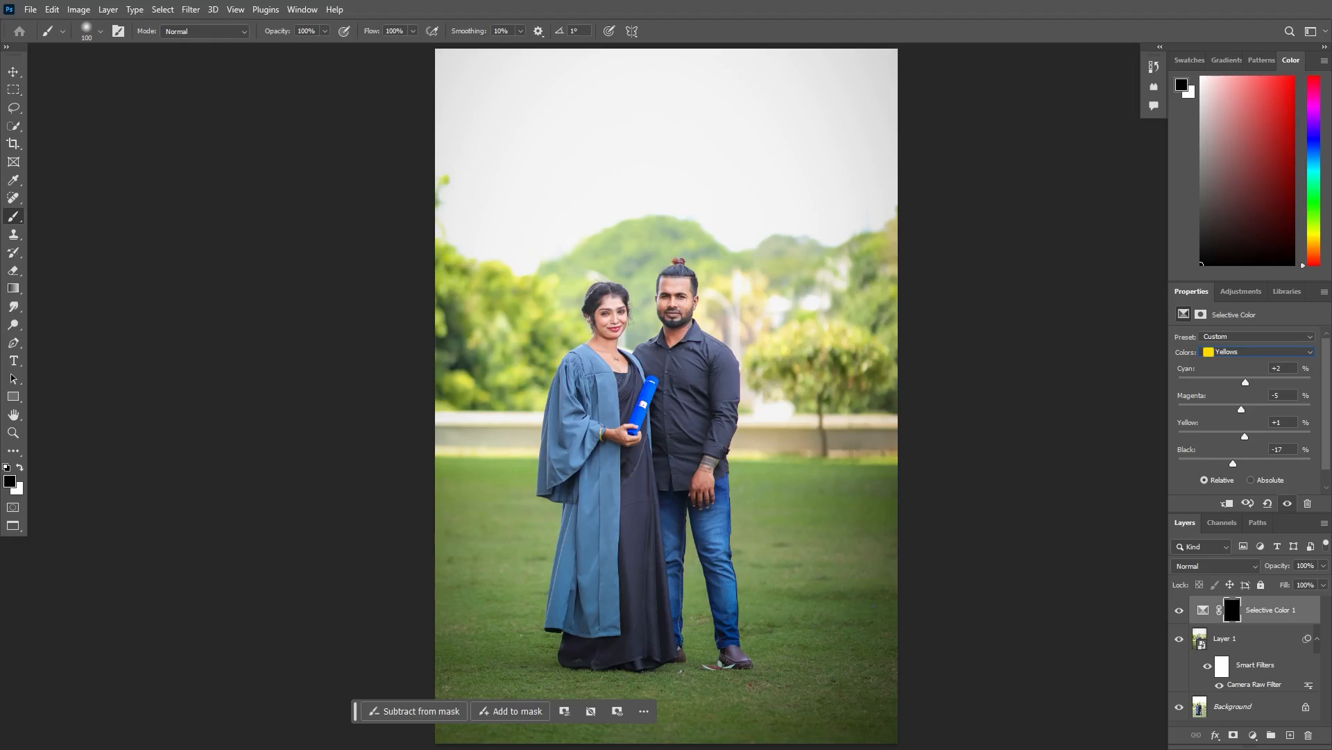
key(x)
key(ctrl+plus)
key(ctrl+plus)
key(ctrl+minus)
key(ctrl+plus)
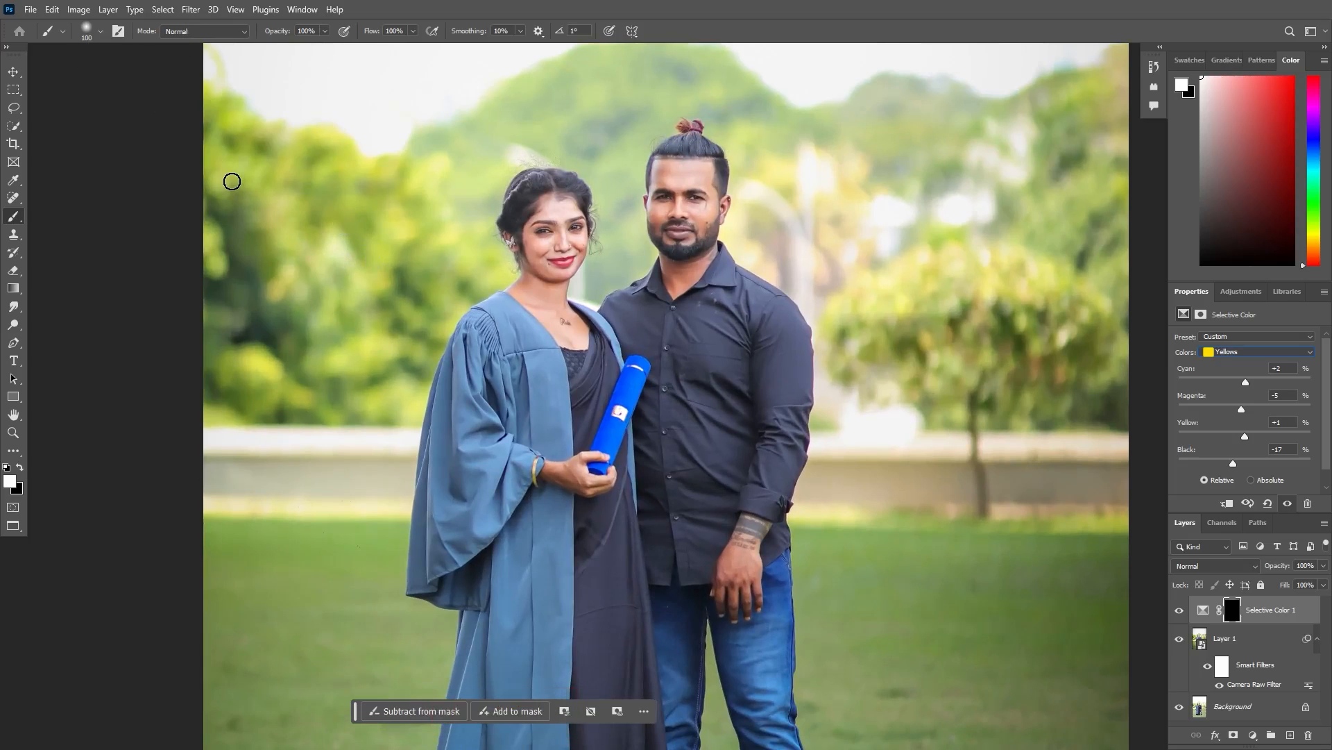
drag(259, 195, 273, 208)
mouse_move(454, 232)
mouse_down()
mouse_move(483, 184)
mouse_move(473, 237)
mouse_up()
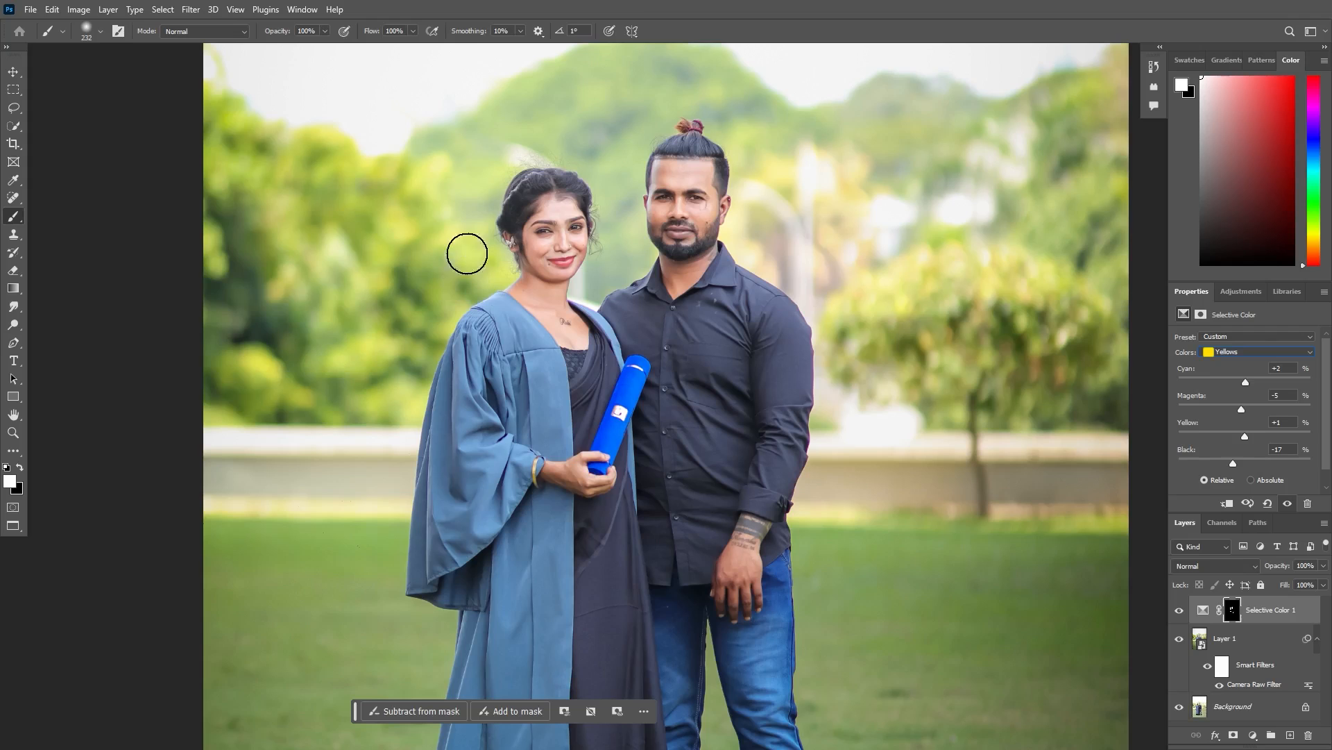
- Toggle the first Selective Color layer's visibility to compare the skin with and without the correction
click(1179, 610)
click(1179, 610)
click(1179, 610)
click(1179, 610)
- Paint black on the Selective Color mask over the woman's lips with a small brush to restore their original red
key(ctrl+plus)
key(ctrl+plus)
key(ctrl+plus)
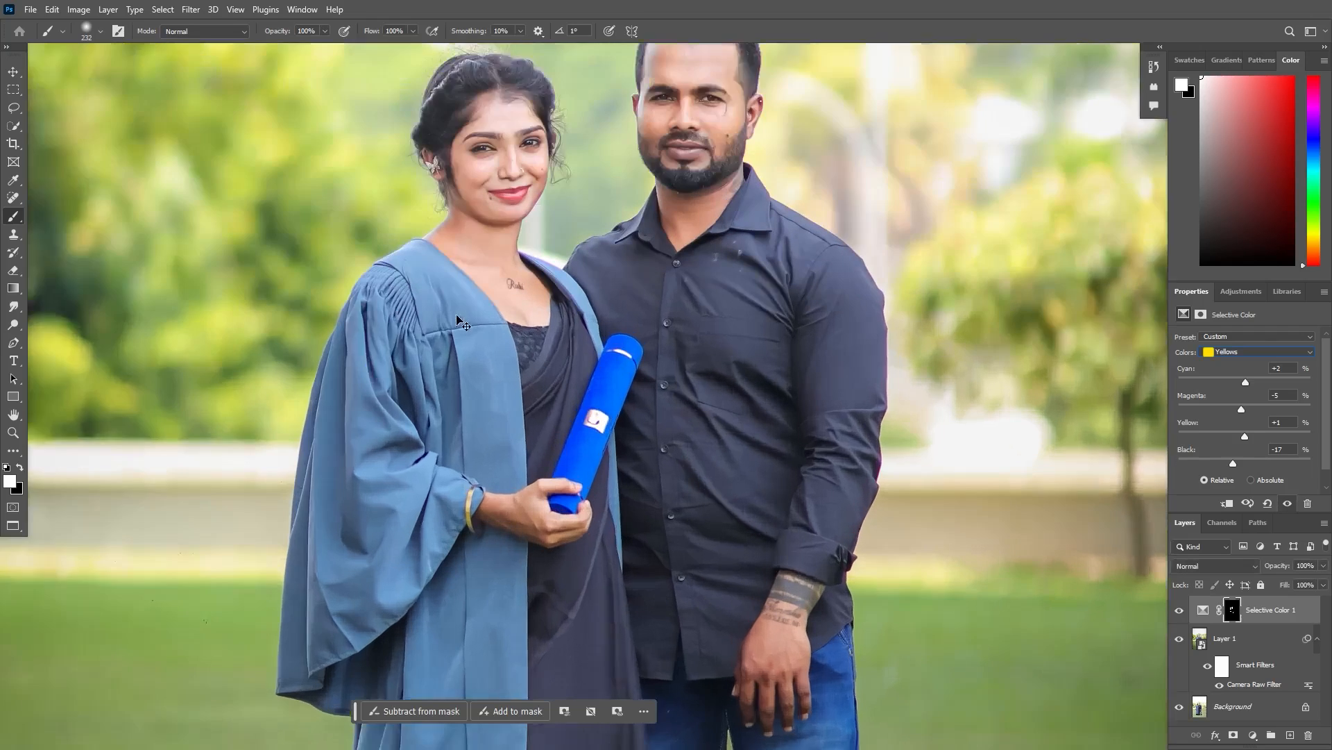
drag(278, 83, 551, 267)
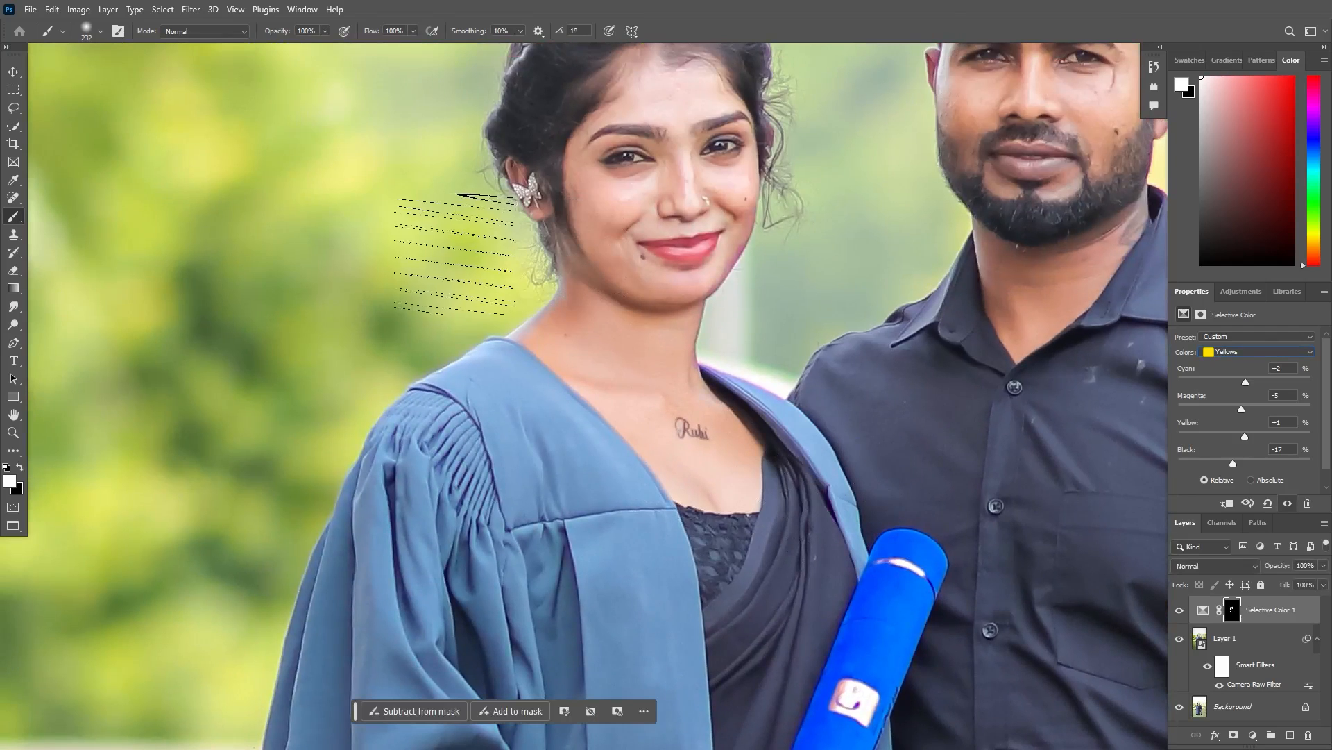
key(x)
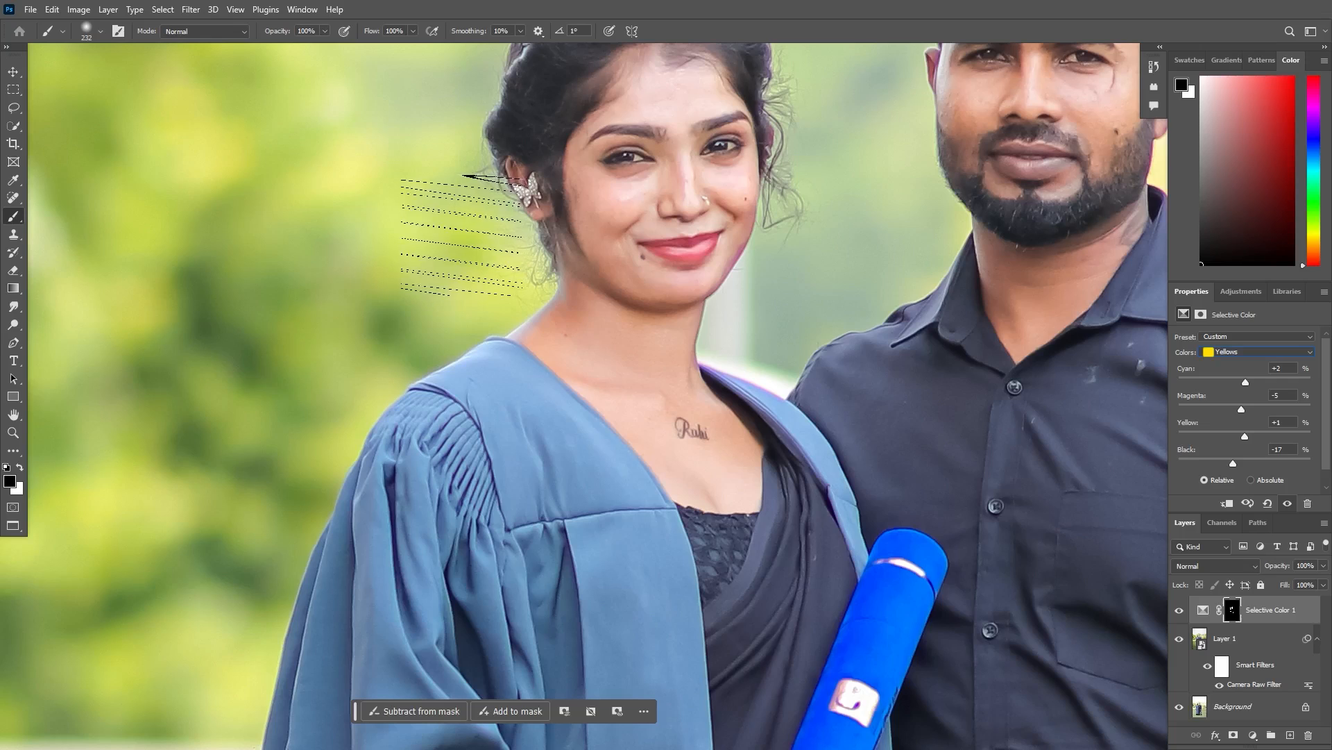
mouse_move(462, 235)
mouse_down()
mouse_move(400, 235)
mouse_move(435, 245)
mouse_up()
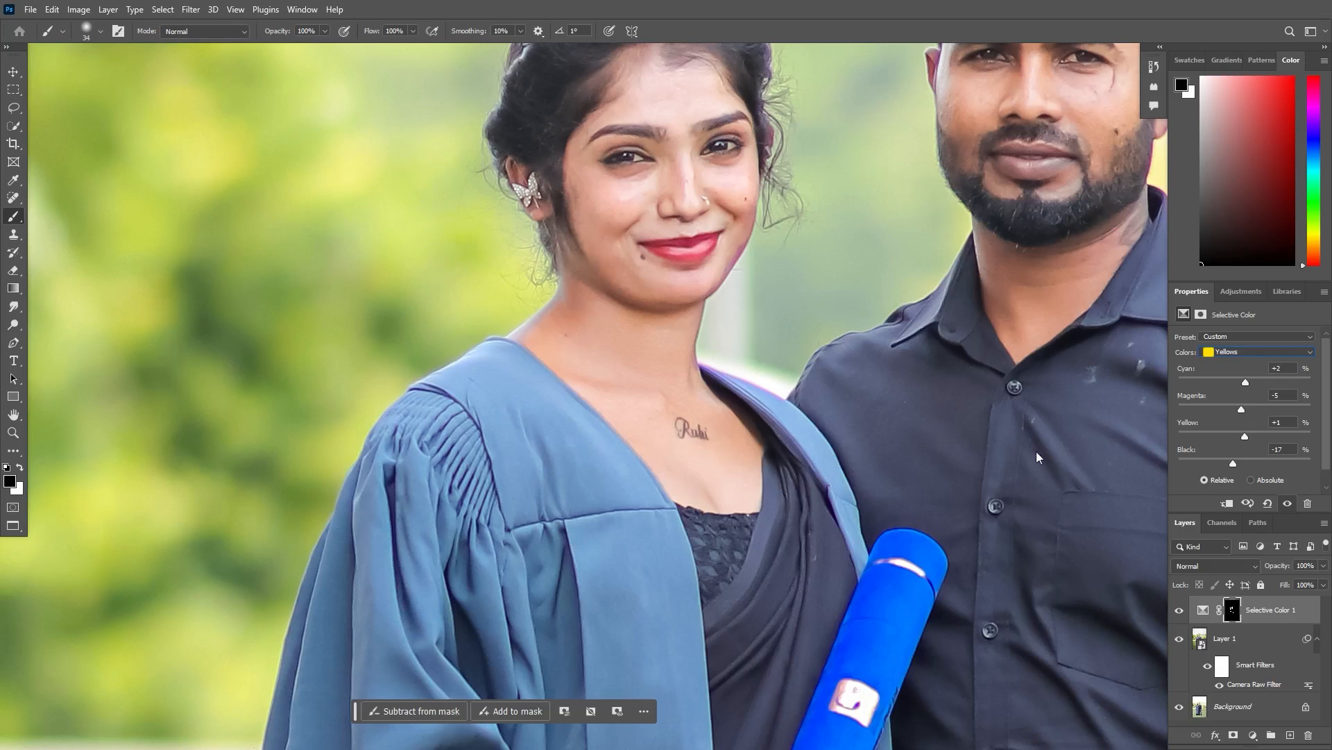
- Add a second Selective Color adjustment layer and adjust its Greens, raising Black slightly
click(1179, 610)
key(ctrl+0)
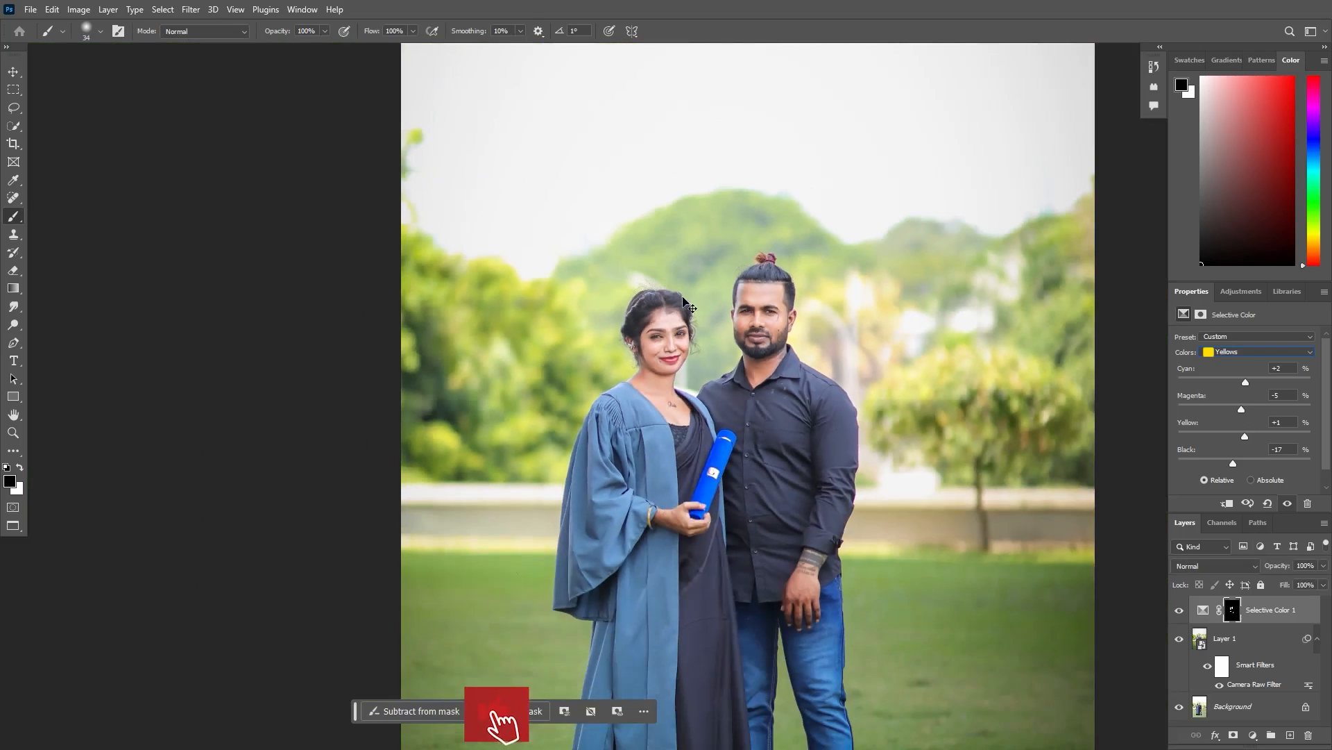
key(ctrl+minus)
key(ctrl+minus)
key(ctrl+plus)
drag(646, 422, 643, 356)
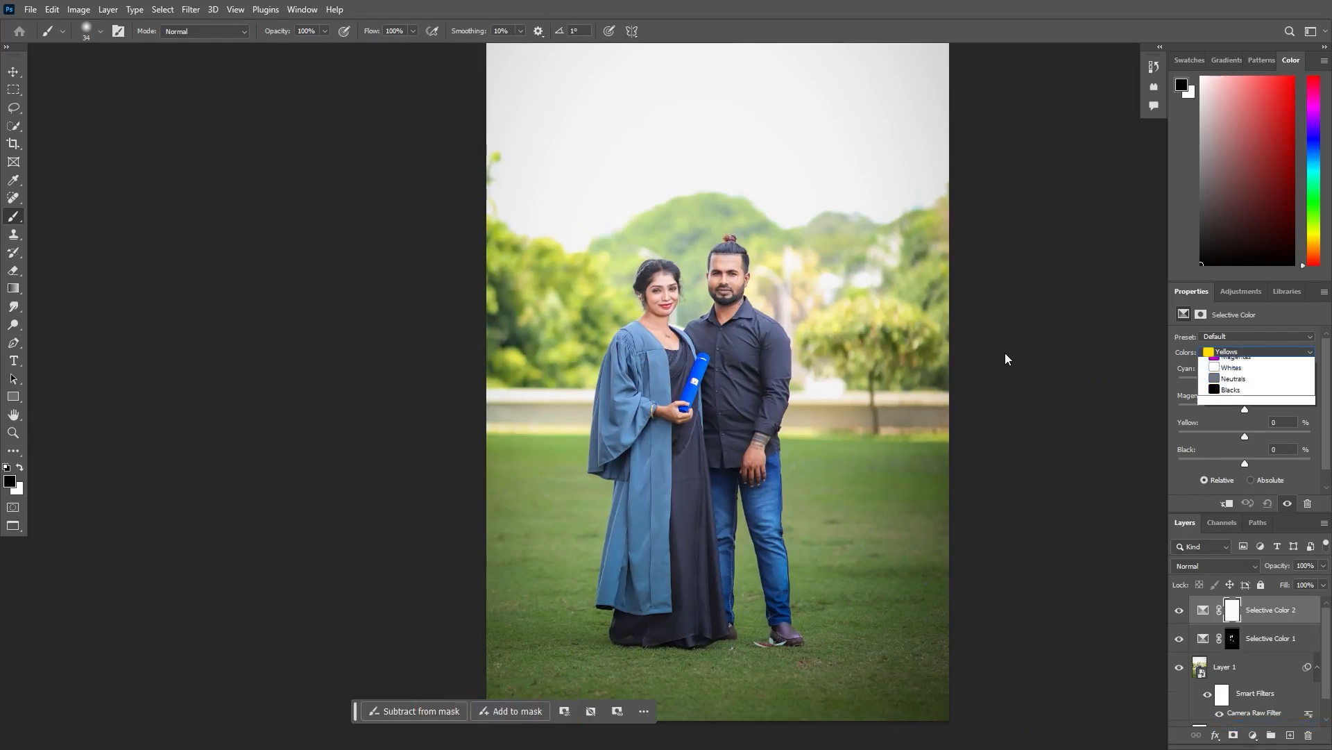
click(1230, 386)
mouse_move(1244, 382)
mouse_down()
mouse_move(1162, 383)
mouse_move(1310, 382)
mouse_move(1163, 409)
mouse_move(1284, 409)
mouse_move(1211, 409)
mouse_move(1243, 410)
mouse_move(1185, 435)
mouse_move(1287, 436)
mouse_move(1174, 436)
mouse_move(1238, 436)
mouse_move(1191, 462)
mouse_move(1272, 463)
mouse_move(1251, 463)
mouse_up()
- Set the second Selective Color layer's Whites to Cyan +3, Magenta -1, Yellow -7 and Black -6
click(1225, 351)
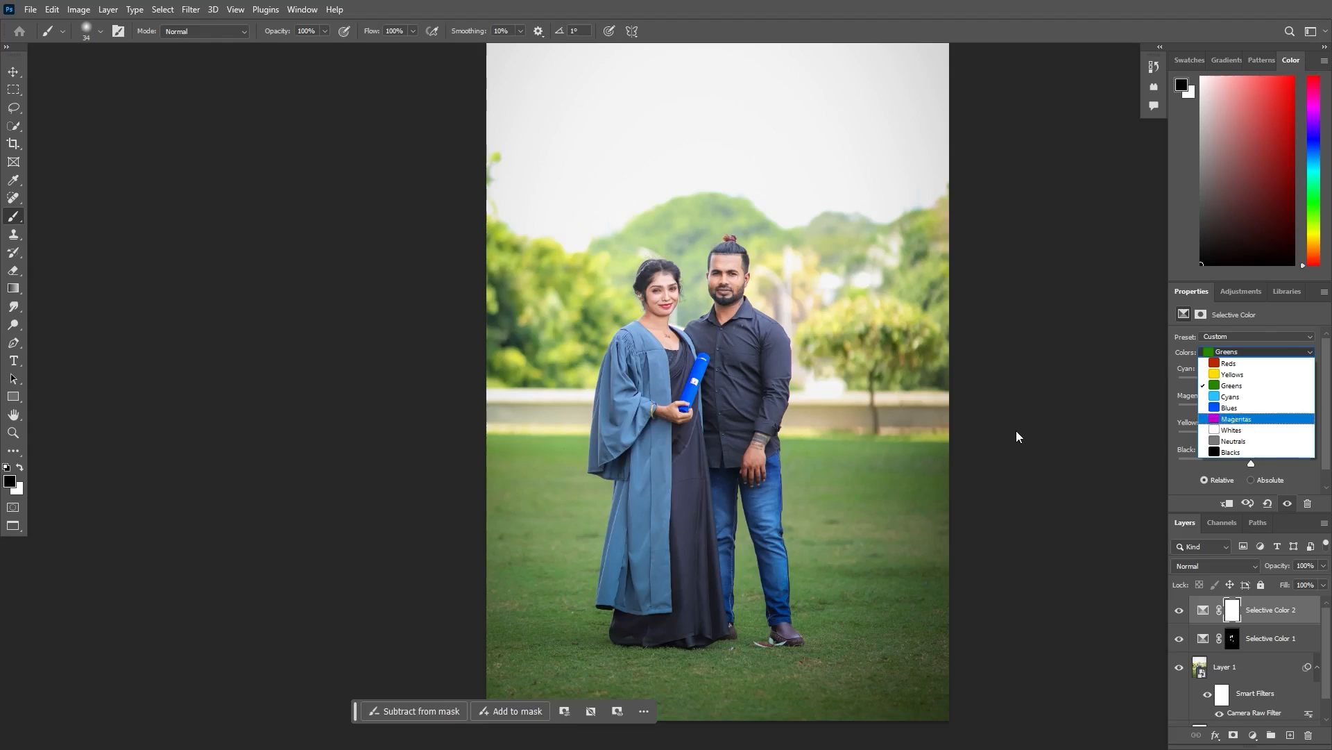
click(1232, 430)
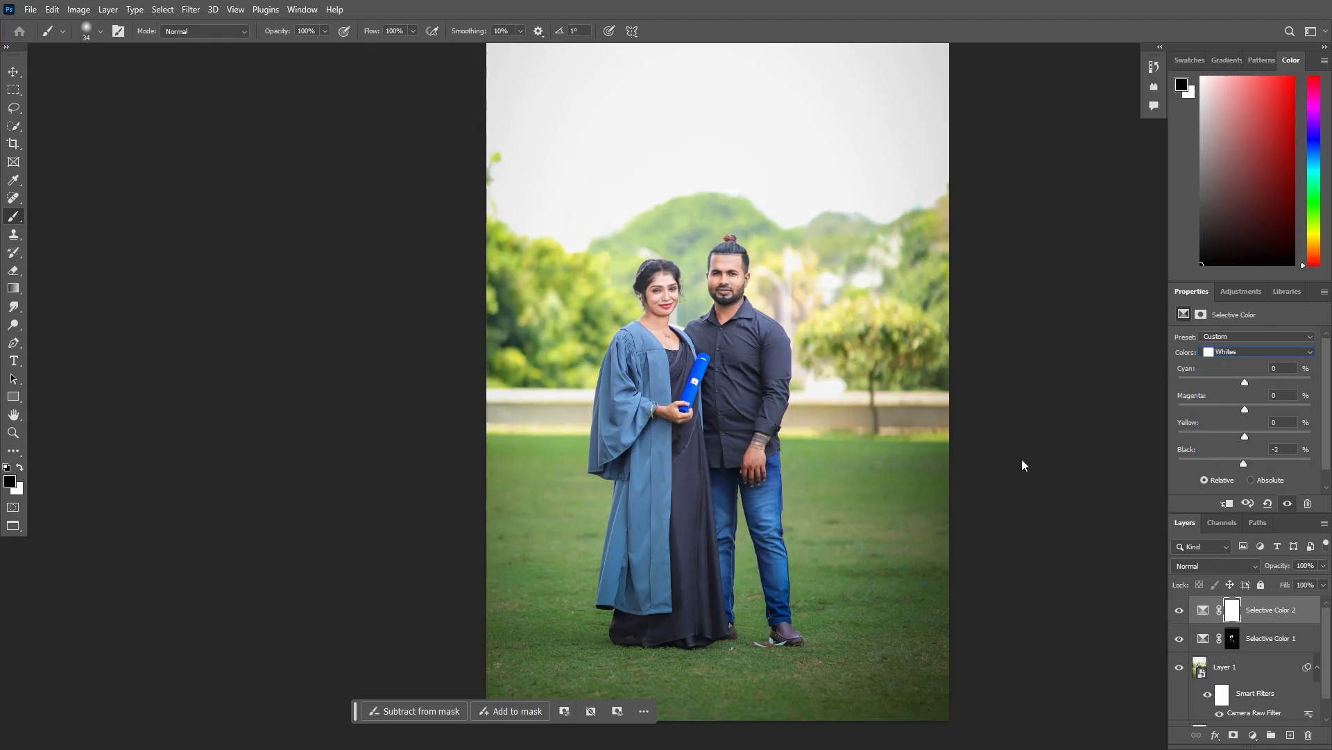
drag(1245, 436, 1241, 436)
drag(1245, 382, 1248, 382)
drag(1245, 409, 1248, 409)
key(ctrl+minus)
key(ctrl+plus)
key(ctrl+plus)
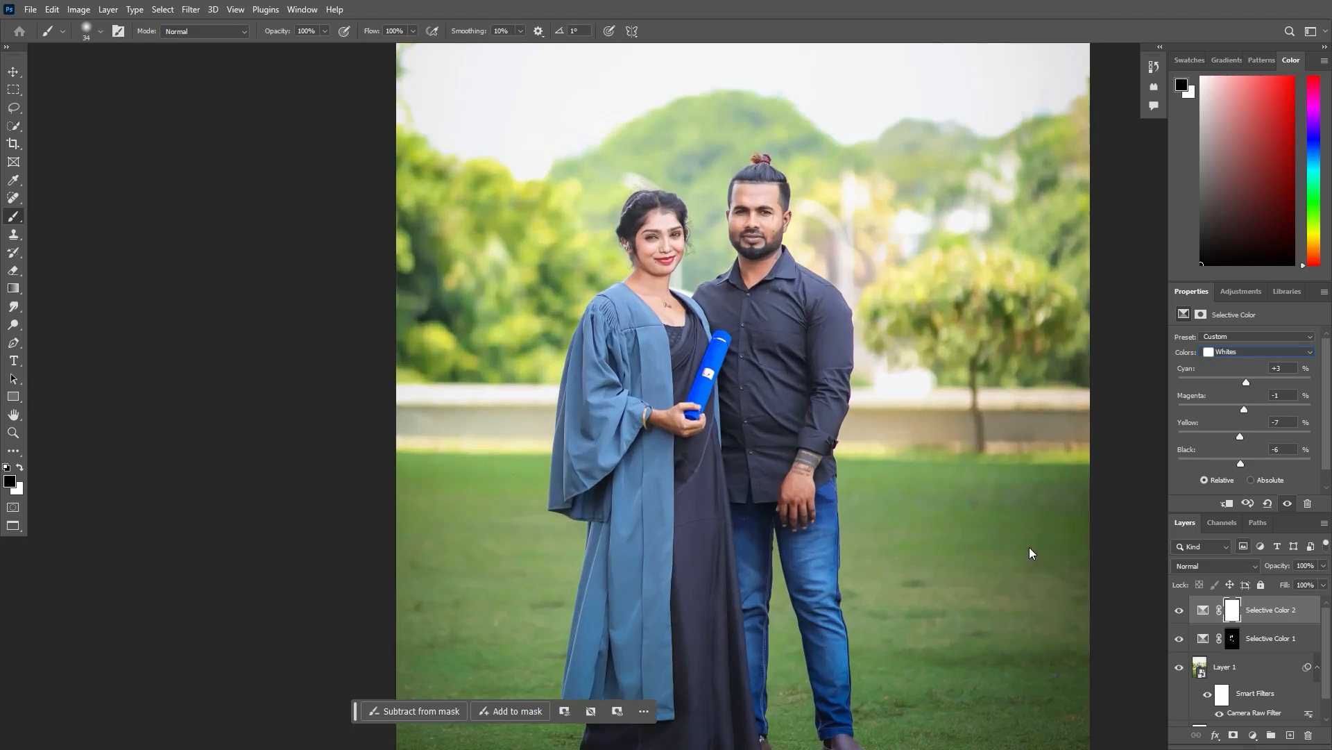
- Stamp all visible layers into a new top layer and activate the Spot Healing Brush
key(ctrl+shift+alt+e)
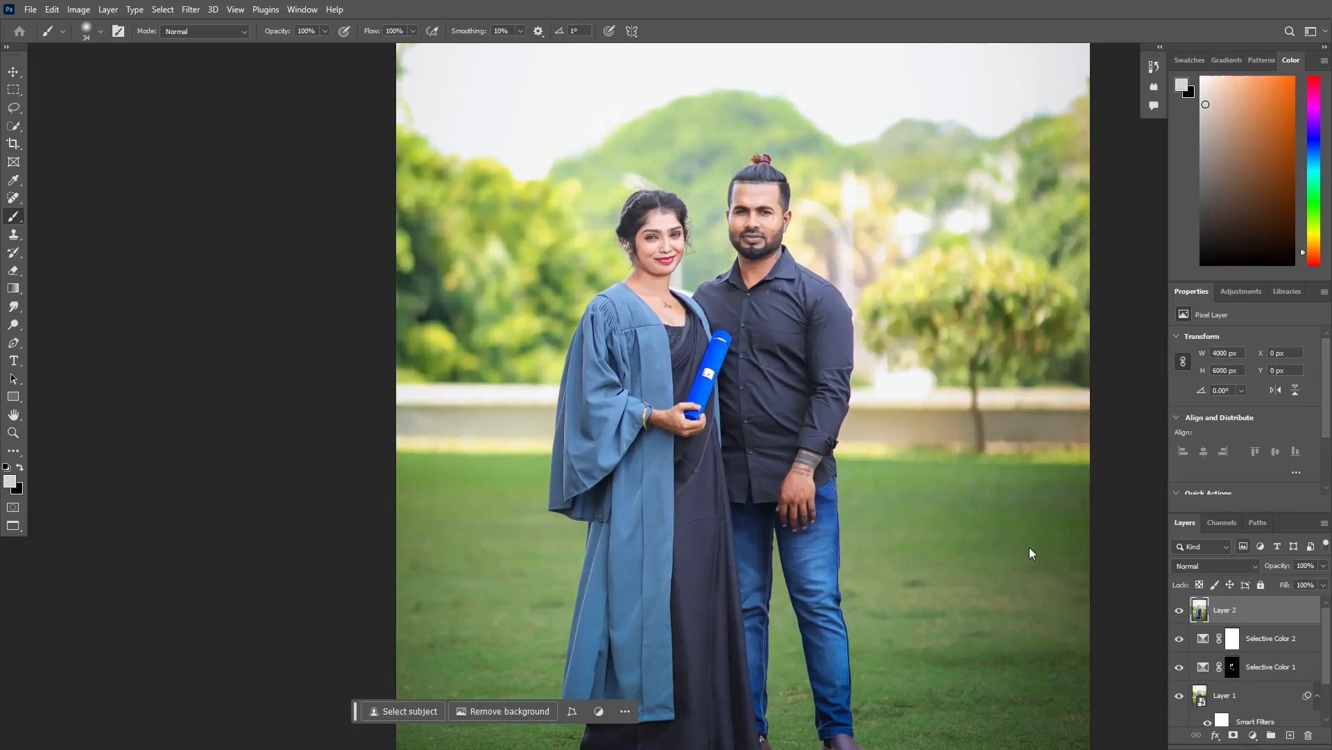
key(ctrl+minus)
key(j)
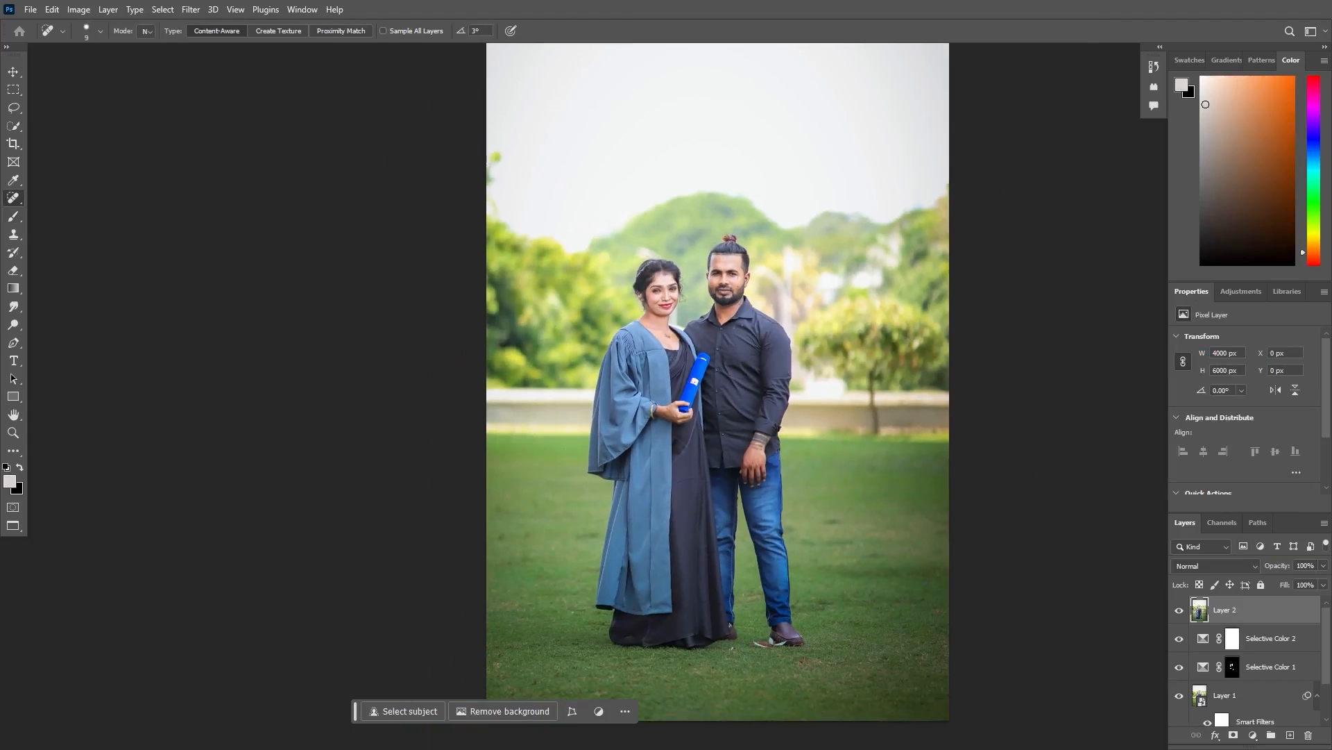
- Heal the white marks on the man's shirt front and the light mark on the woman's dark dress
key(ctrl+plus)
key(ctrl+plus)
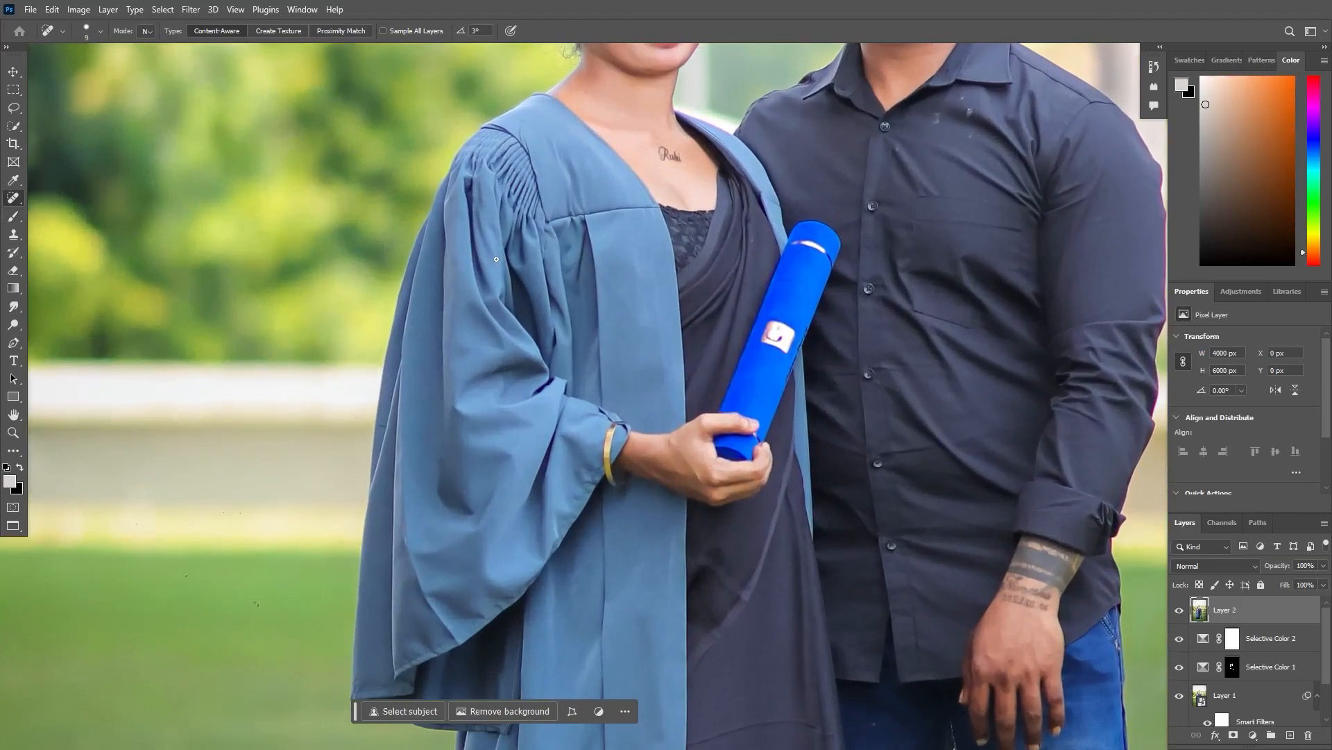
drag(632, 206, 544, 411)
key(ctrl+plus)
drag(728, 279, 623, 360)
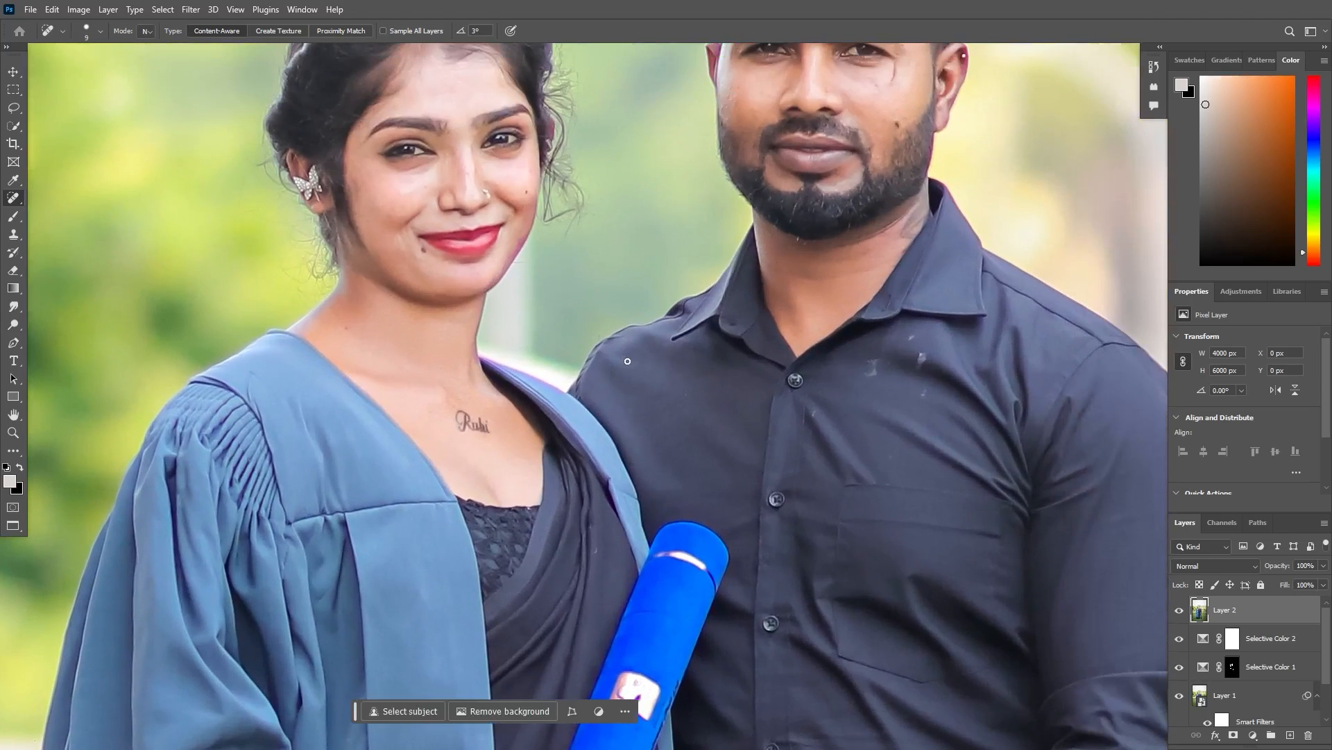
key(ctrl+plus)
drag(766, 444, 513, 436)
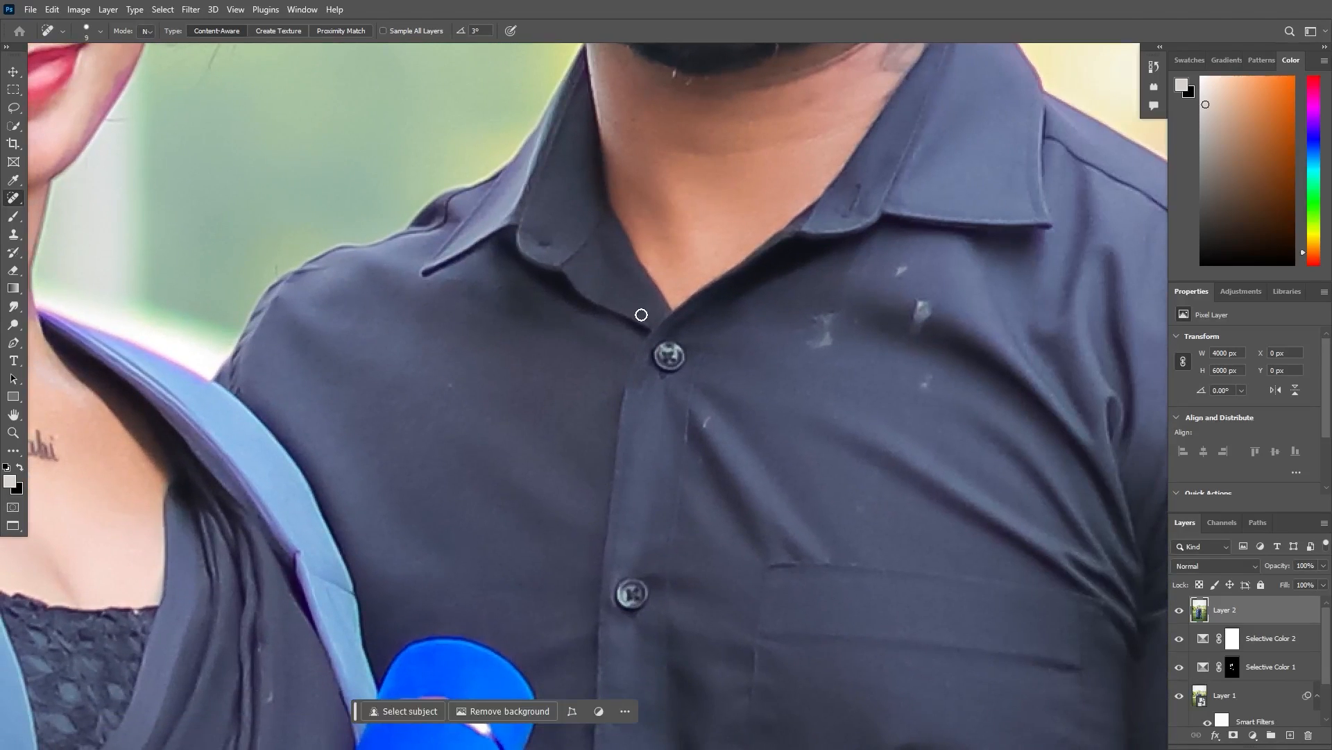
key(bracketright)
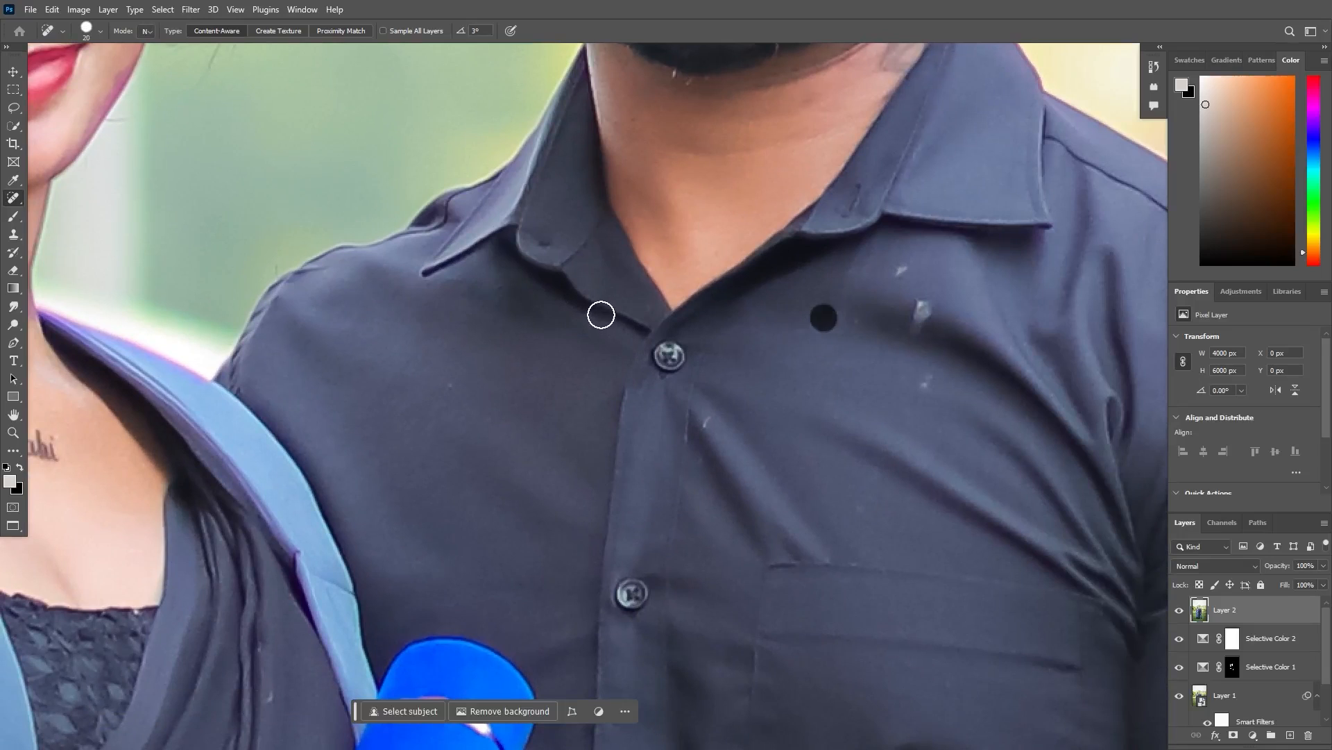
key(bracketleft)
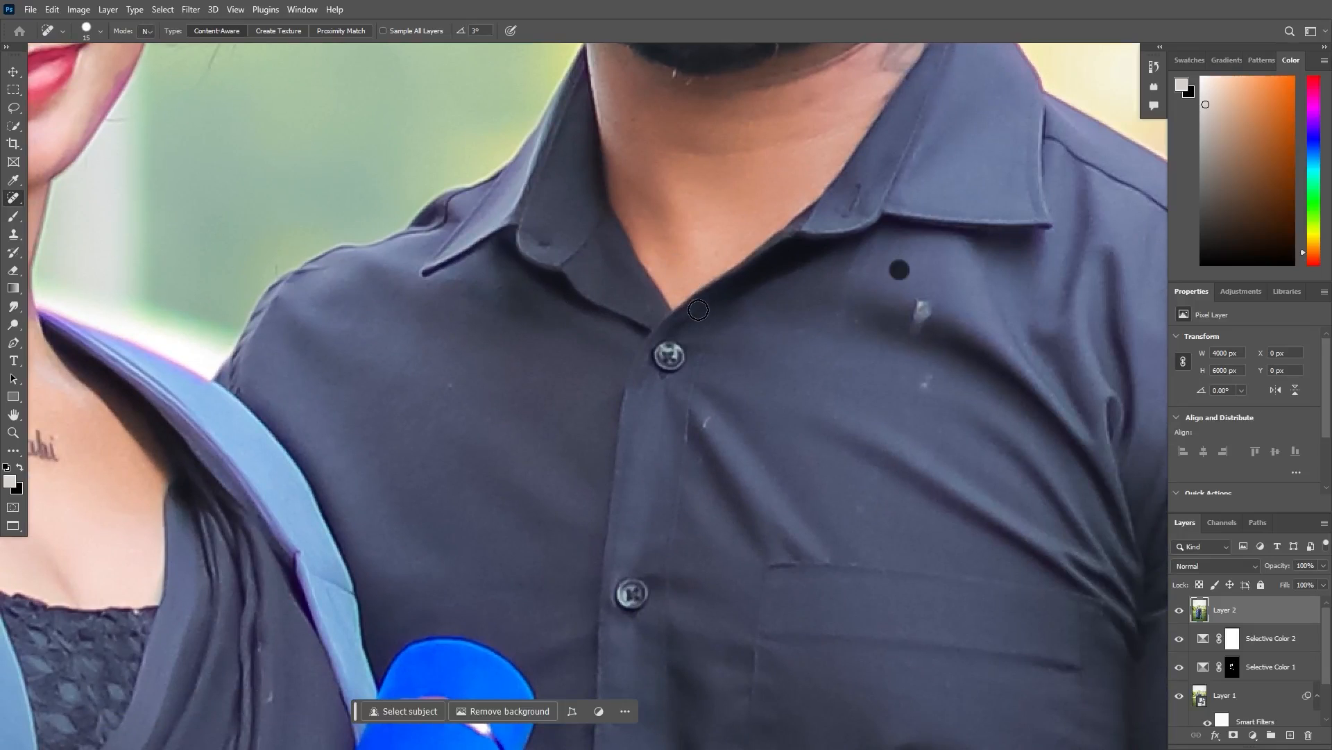
click(920, 309)
click(924, 317)
click(925, 309)
click(927, 390)
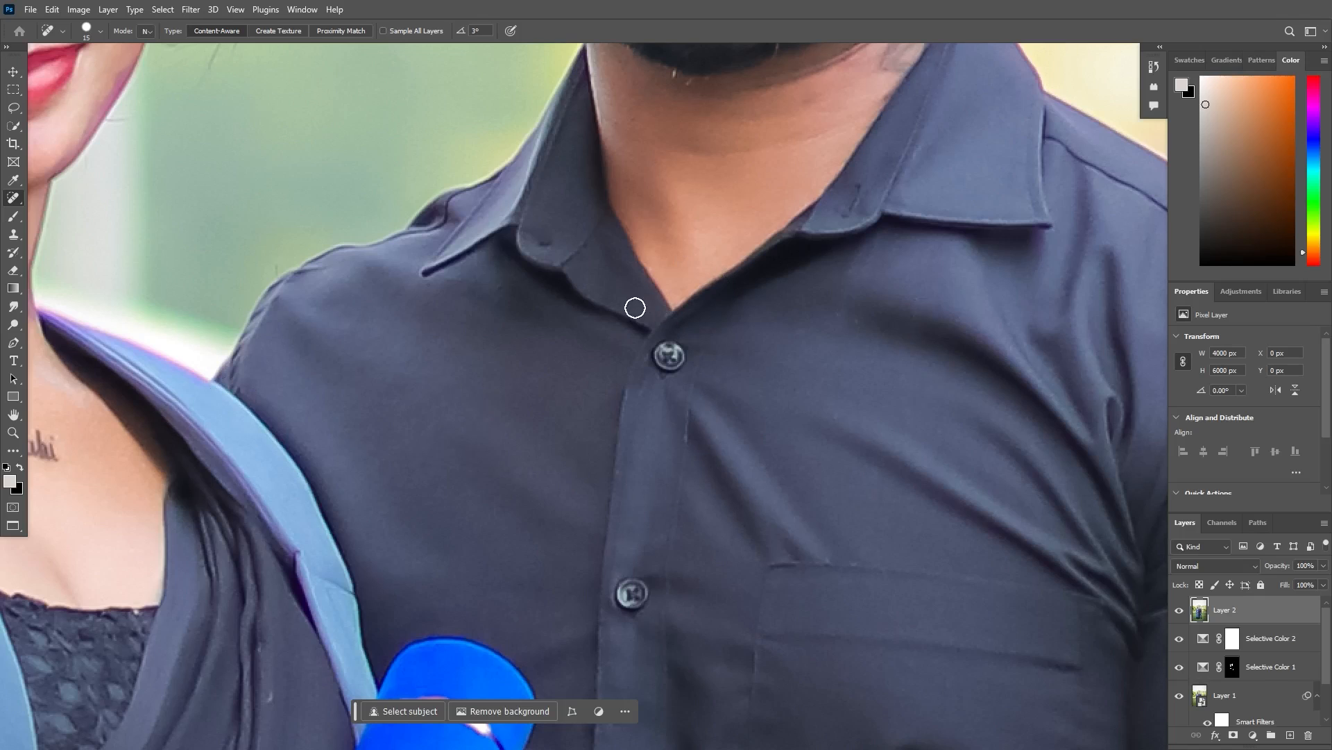
drag(351, 441, 545, 355)
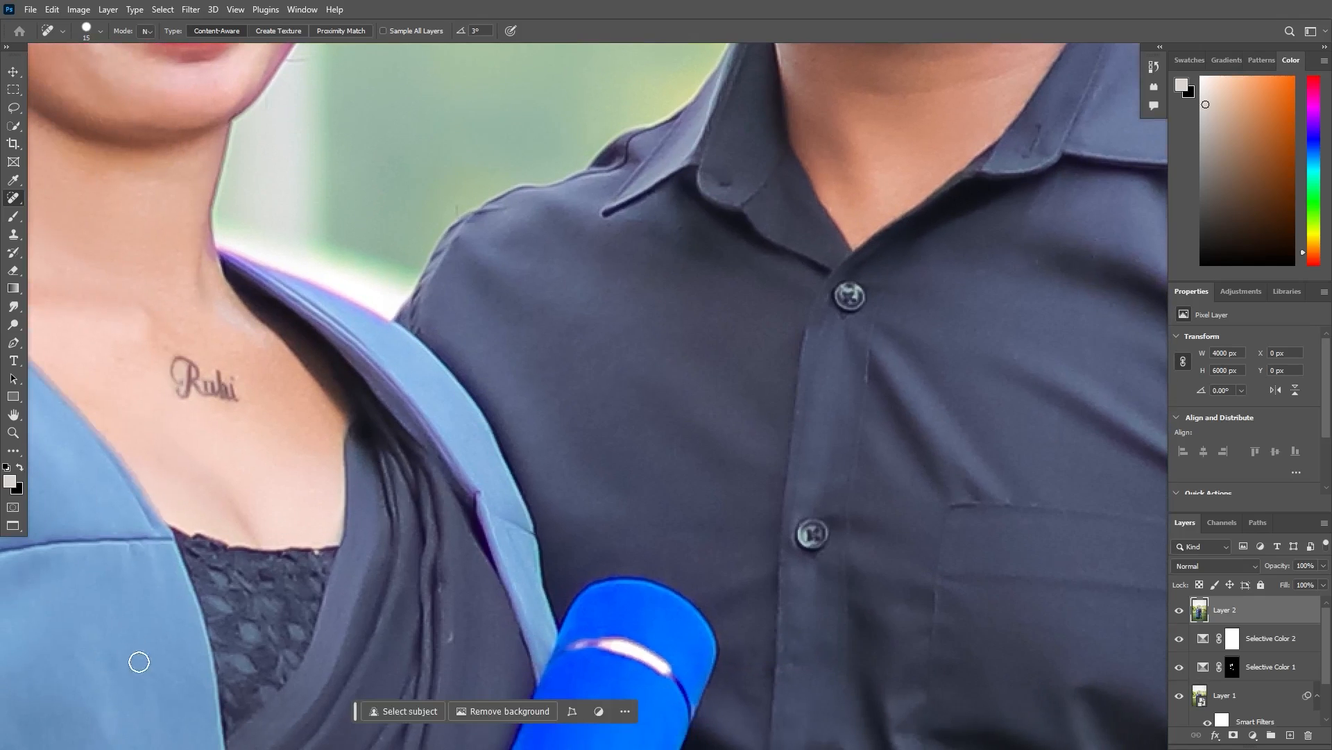
click(452, 637)
- Heal the stray white hairs below the man's beard and the curved scar beside his eye with a smaller brush
drag(807, 335, 823, 642)
drag(758, 267, 695, 411)
key(bracketleft)
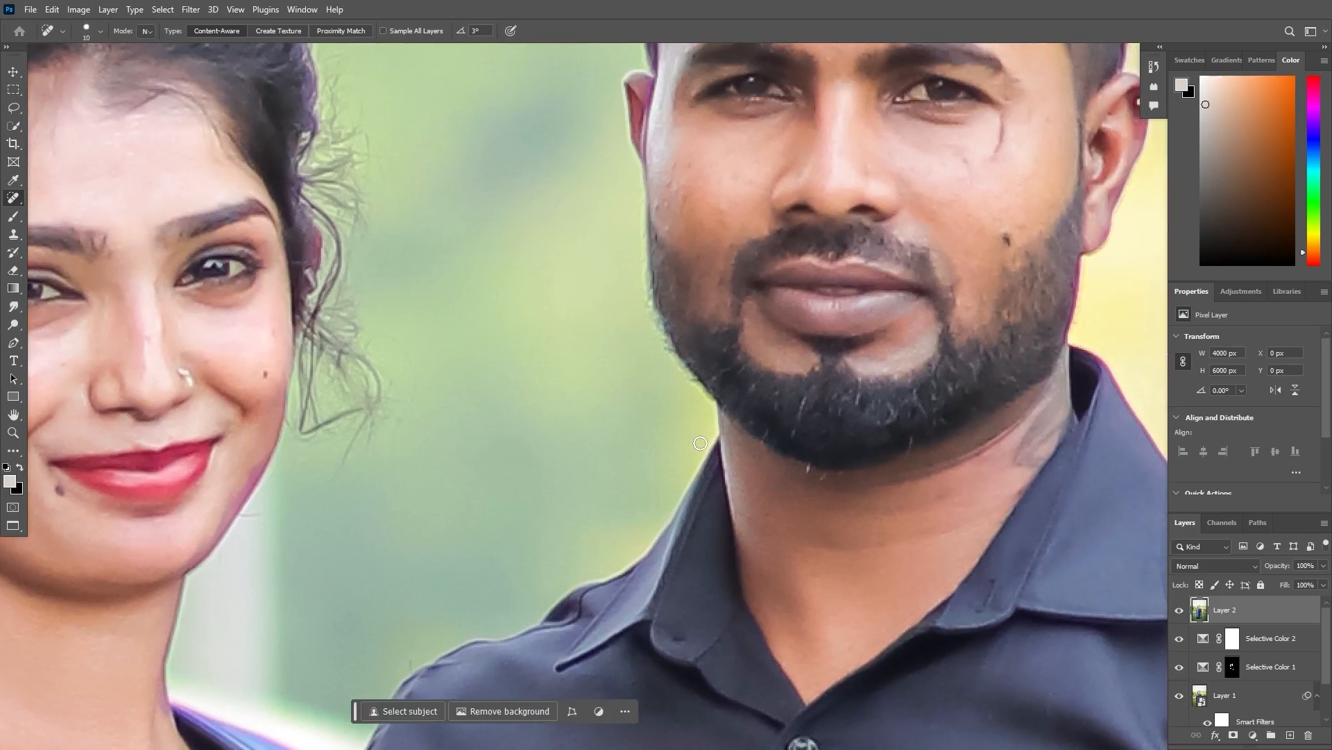
drag(910, 448, 910, 439)
click(808, 475)
drag(818, 475, 828, 476)
drag(1004, 160, 1000, 122)
mouse_move(975, 180)
mouse_down()
mouse_move(971, 152)
mouse_move(997, 122)
mouse_move(994, 153)
mouse_up()
click(970, 167)
- Heal the small blemishes along the outer edge of the man's cheek with the Spot Healing Brush
drag(973, 208, 1007, 340)
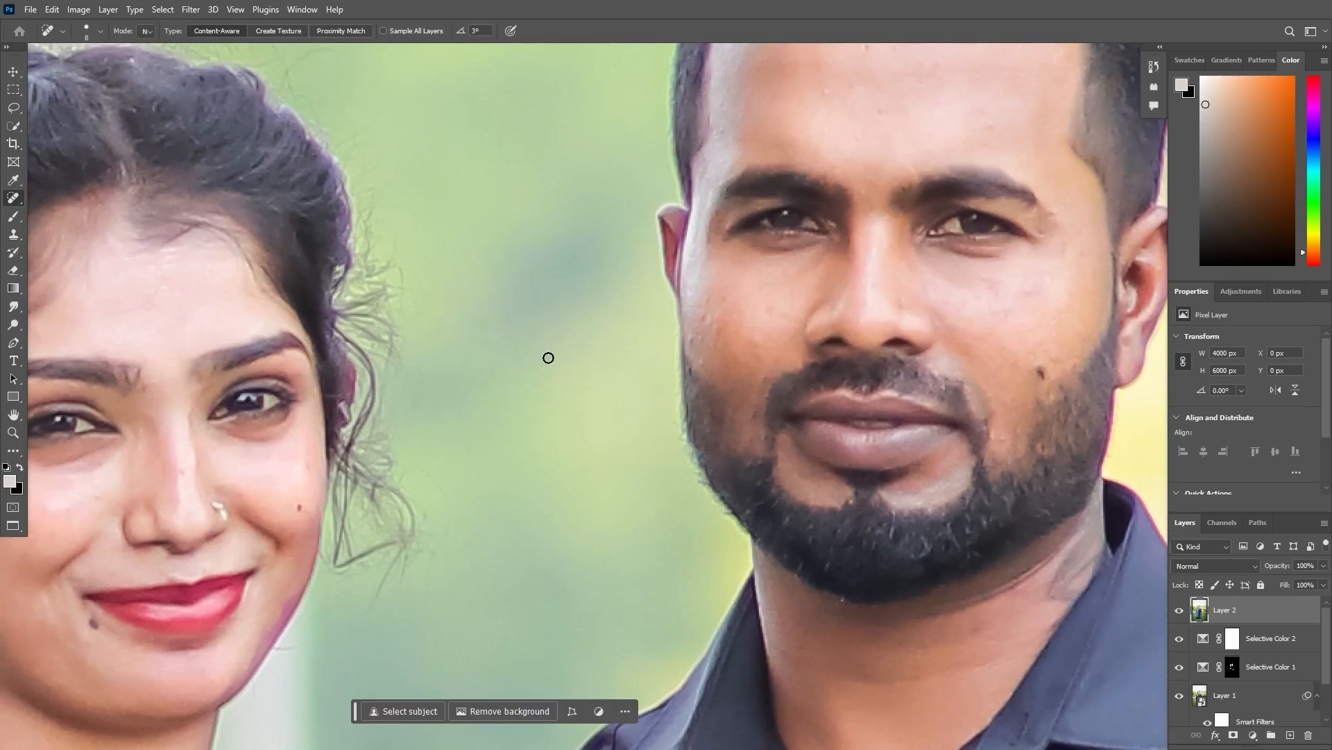
click(770, 308)
click(788, 294)
drag(693, 347, 704, 326)
click(702, 366)
click(700, 342)
click(700, 334)
click(705, 323)
click(707, 297)
click(701, 338)
click(711, 295)
click(716, 333)
scroll(585, 286, up, 5)
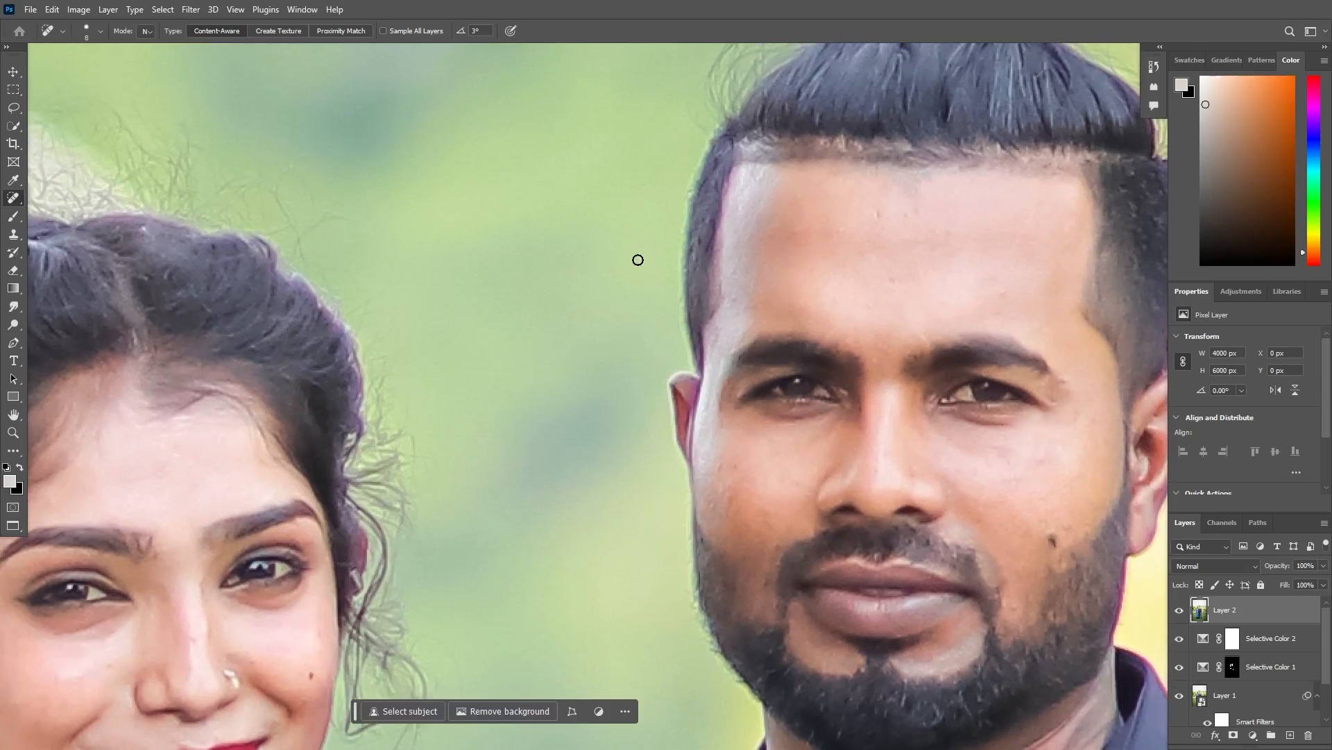
- Heal the small spot on the woman's neck and the marks on the shoulder of her blue gown
drag(388, 354, 781, 195)
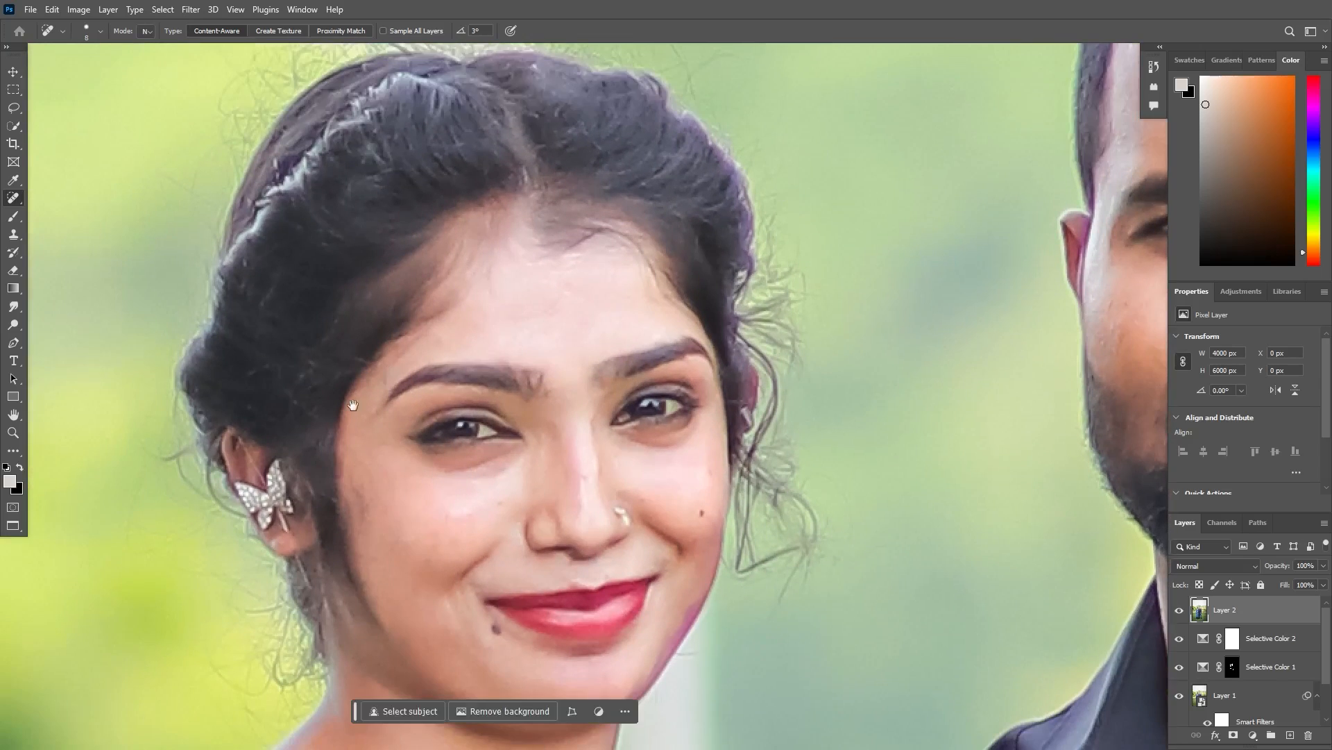
drag(356, 400, 414, 246)
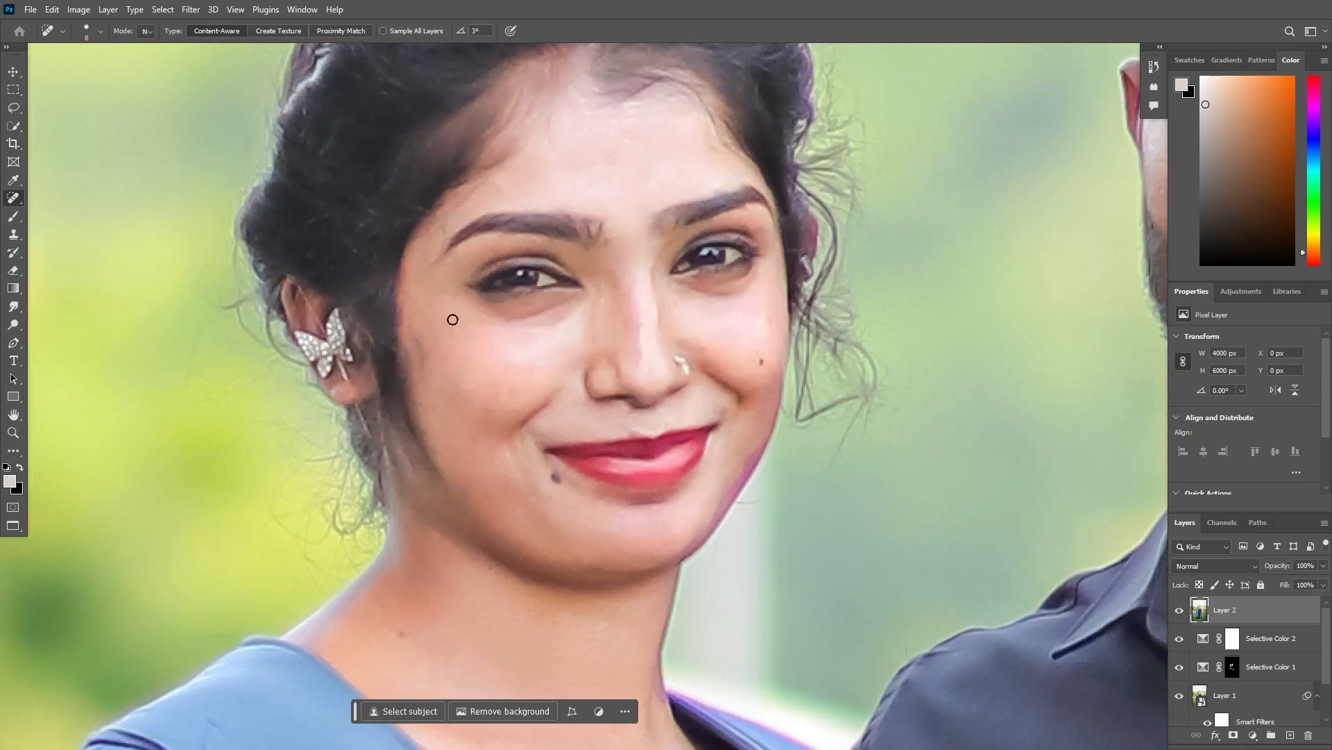
mouse_move(274, 569)
mouse_down()
mouse_move(260, 441)
mouse_move(299, 277)
mouse_up()
click(424, 344)
drag(225, 420, 454, 268)
drag(460, 331, 462, 280)
drag(455, 330, 452, 304)
click(466, 284)
click(461, 333)
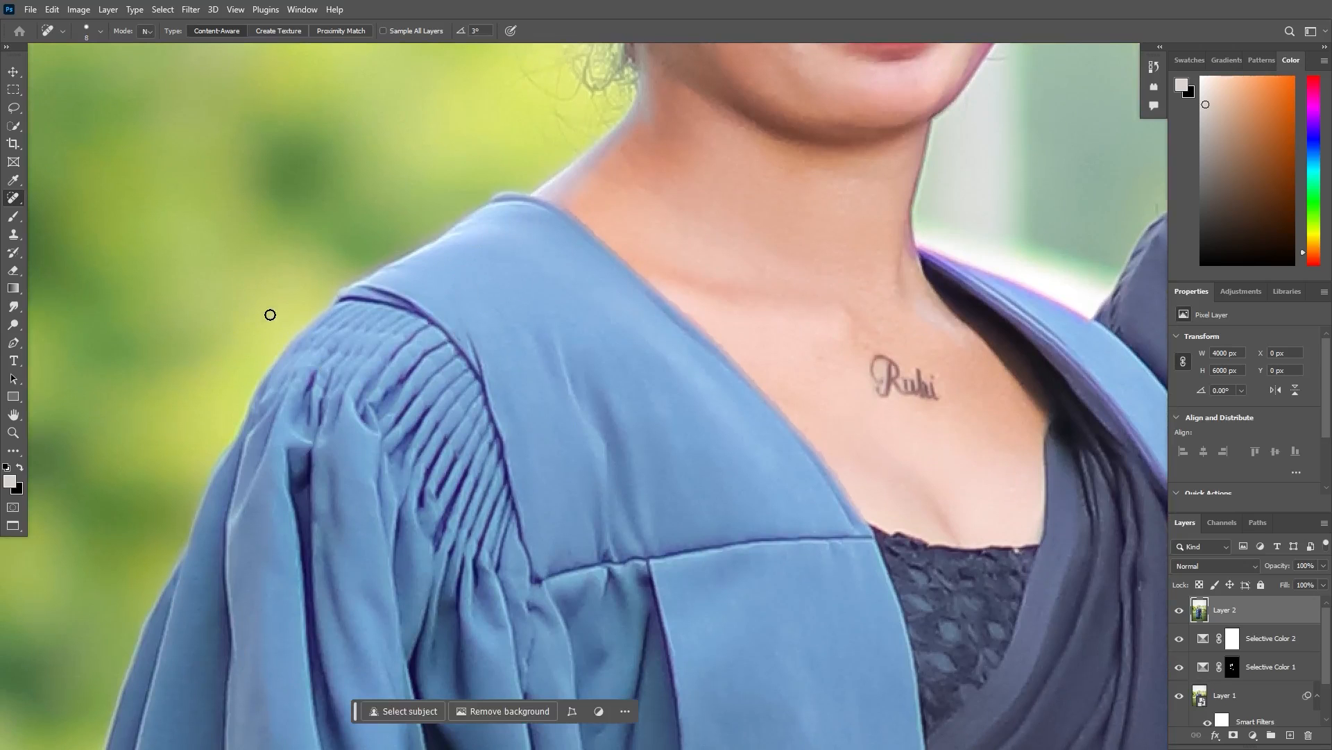
- Heal the remaining small blemishes on the man's forehead
drag(687, 250, 436, 336)
drag(730, 206, 398, 377)
click(524, 476)
drag(370, 403, 267, 559)
drag(564, 423, 535, 625)
click(744, 233)
drag(640, 161, 621, 220)
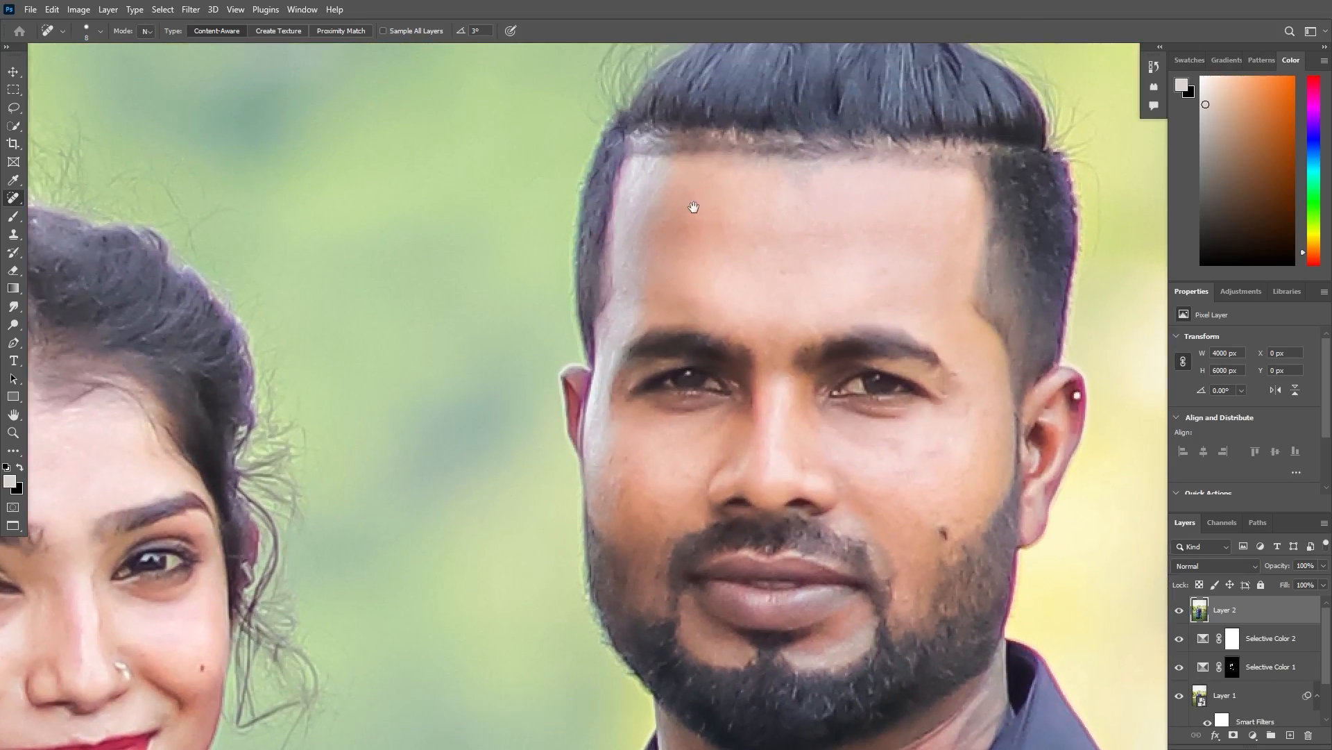
drag(694, 207, 553, 180)
drag(694, 354, 749, 388)
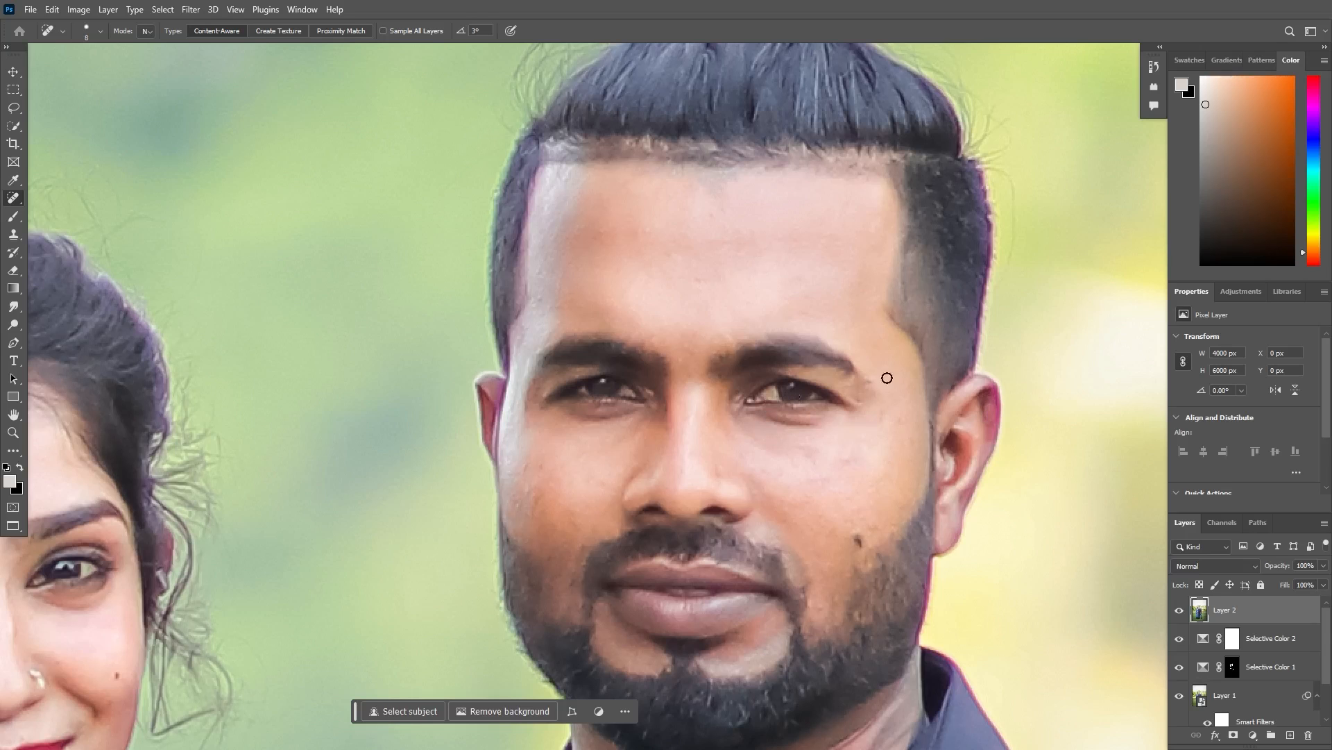
- Remove the small mark at the outer corner of the man's eye with the Remove tool at a small brush size
key(ctrl+minus)
key(ctrl+minus)
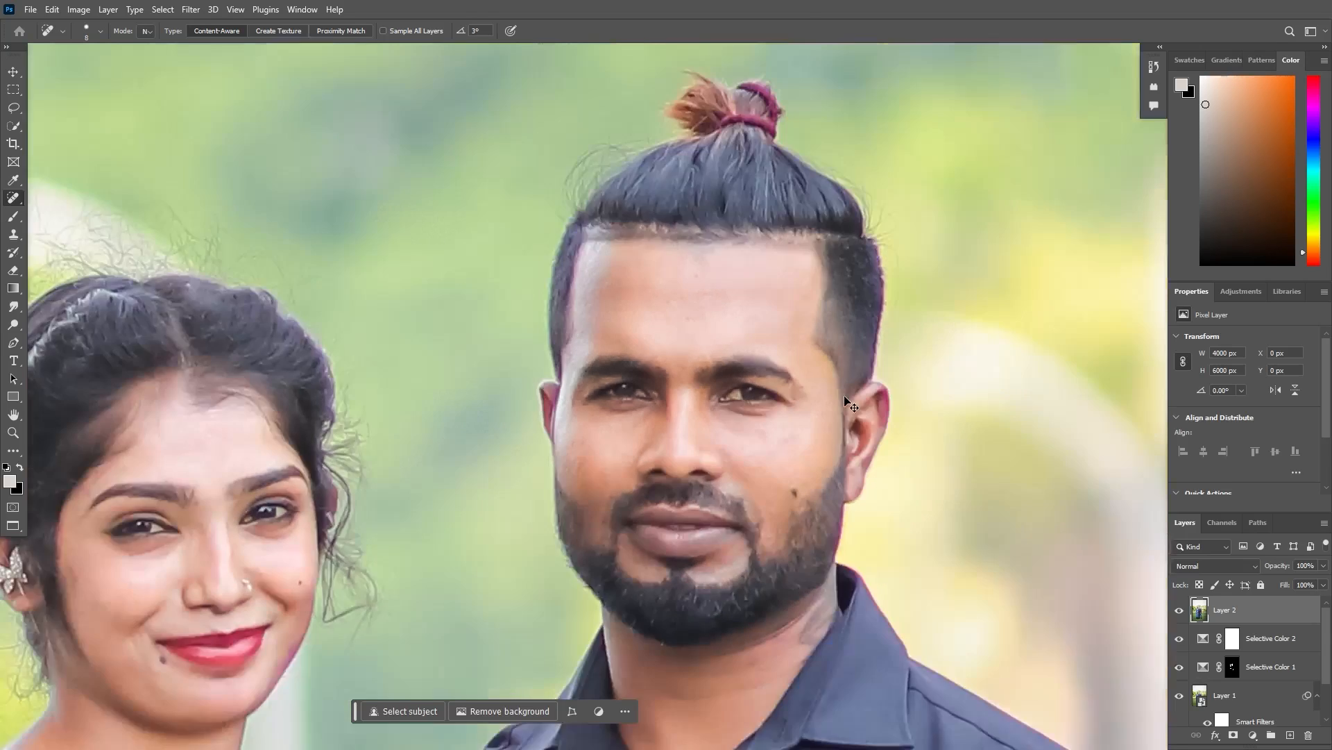
key(ctrl+plus)
key(ctrl+plus)
key(ctrl+plus)
drag(818, 419, 350, 411)
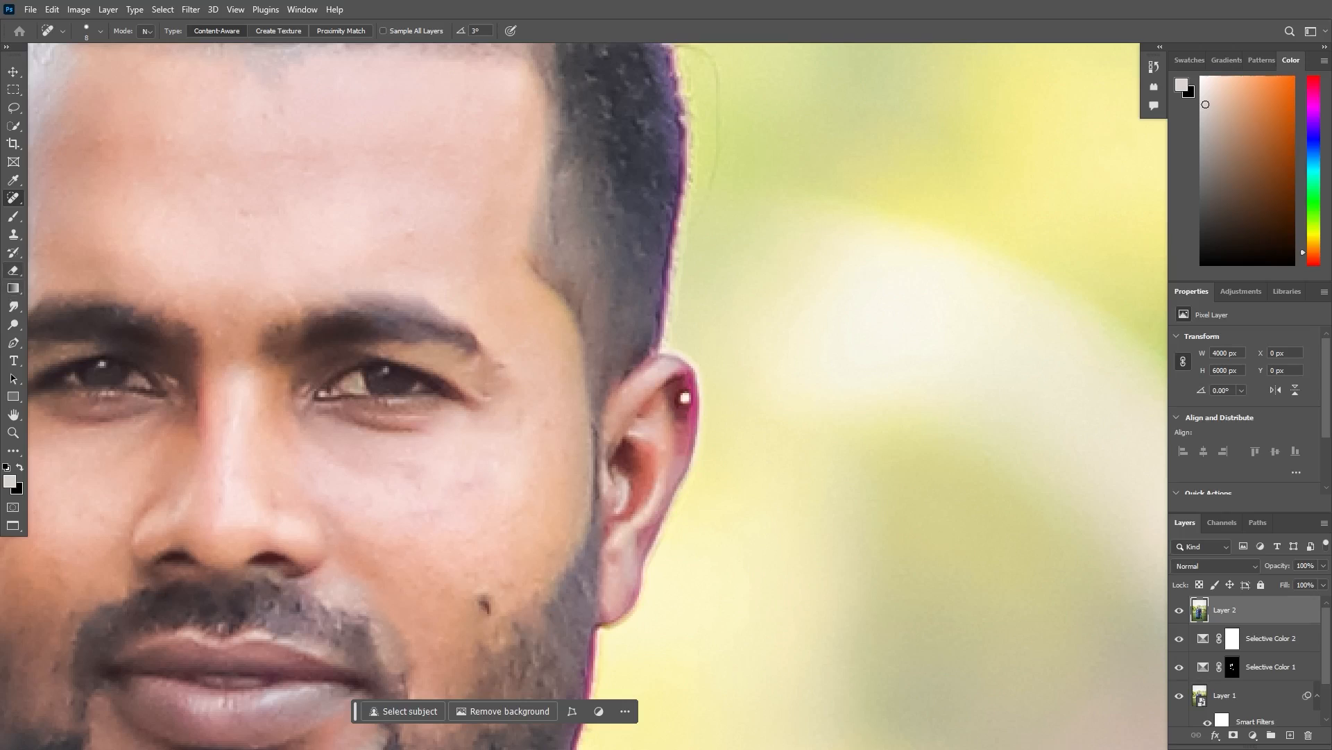
right_click(13, 197)
click(69, 210)
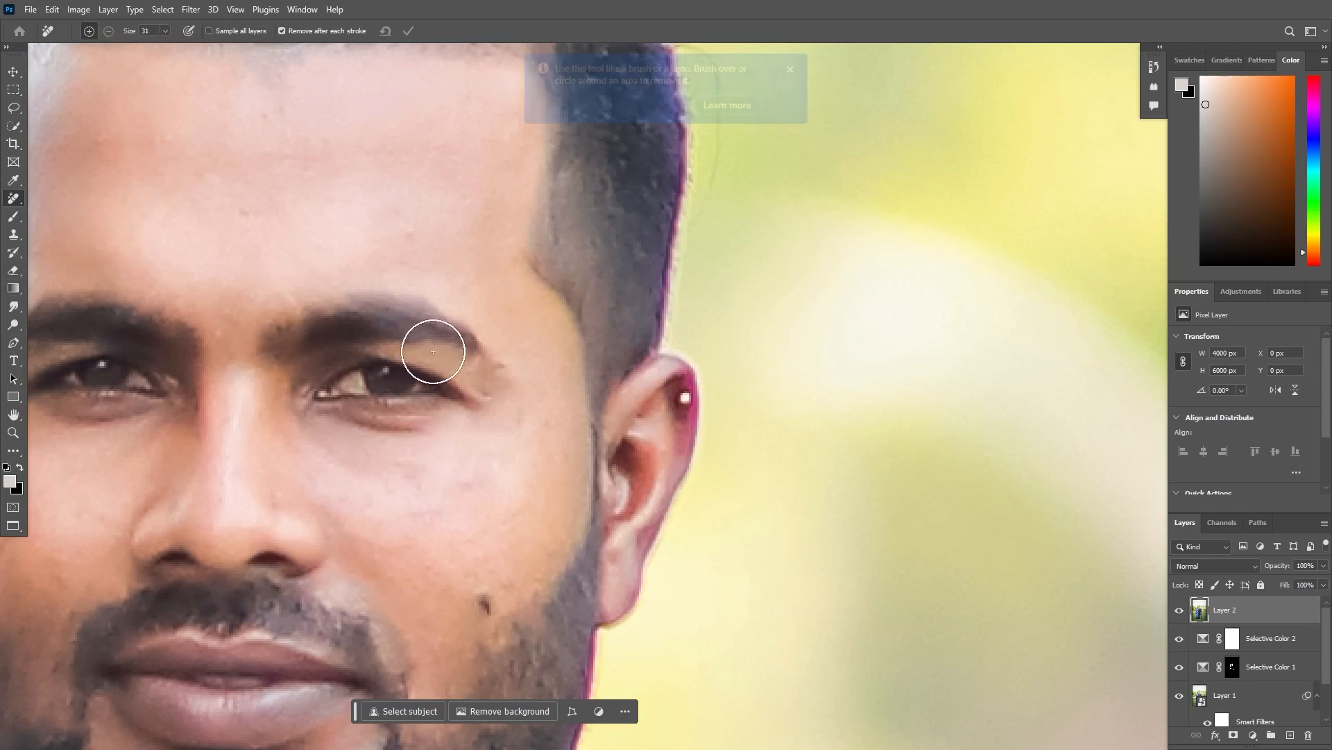
drag(500, 413, 461, 411)
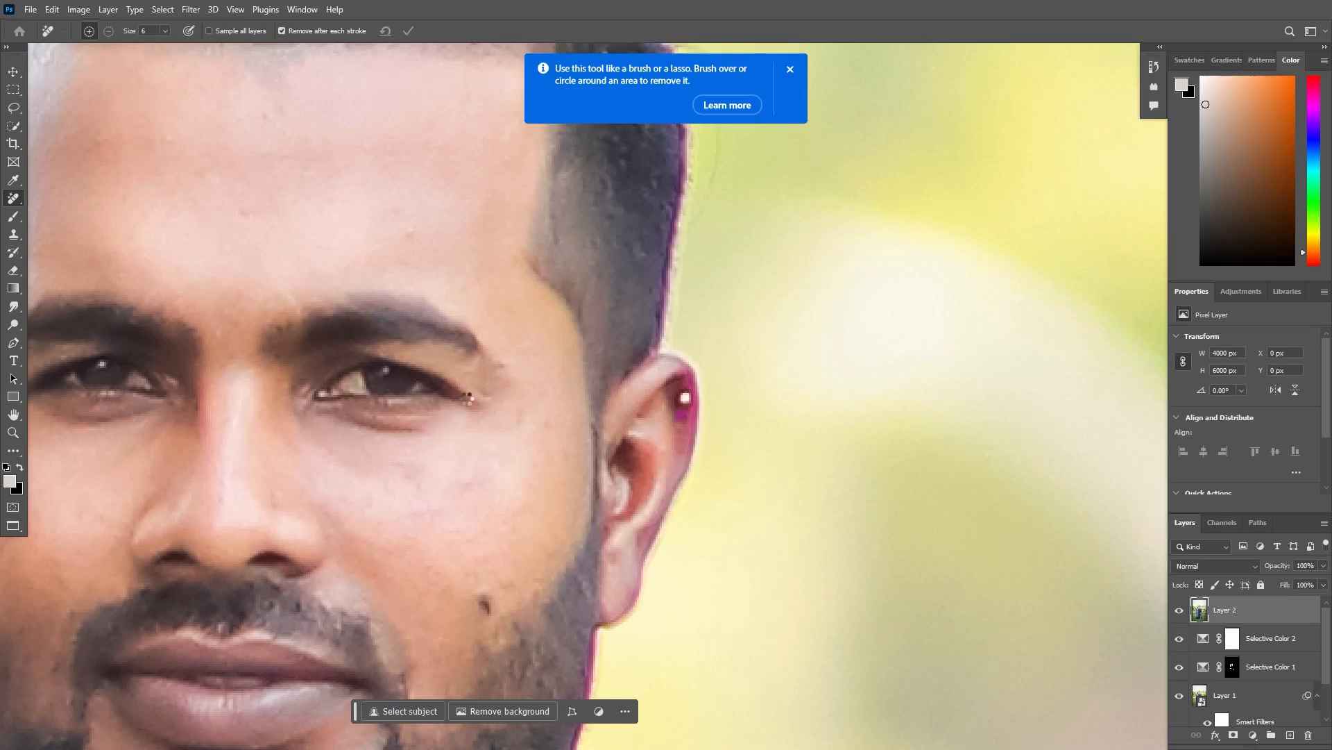
click(466, 399)
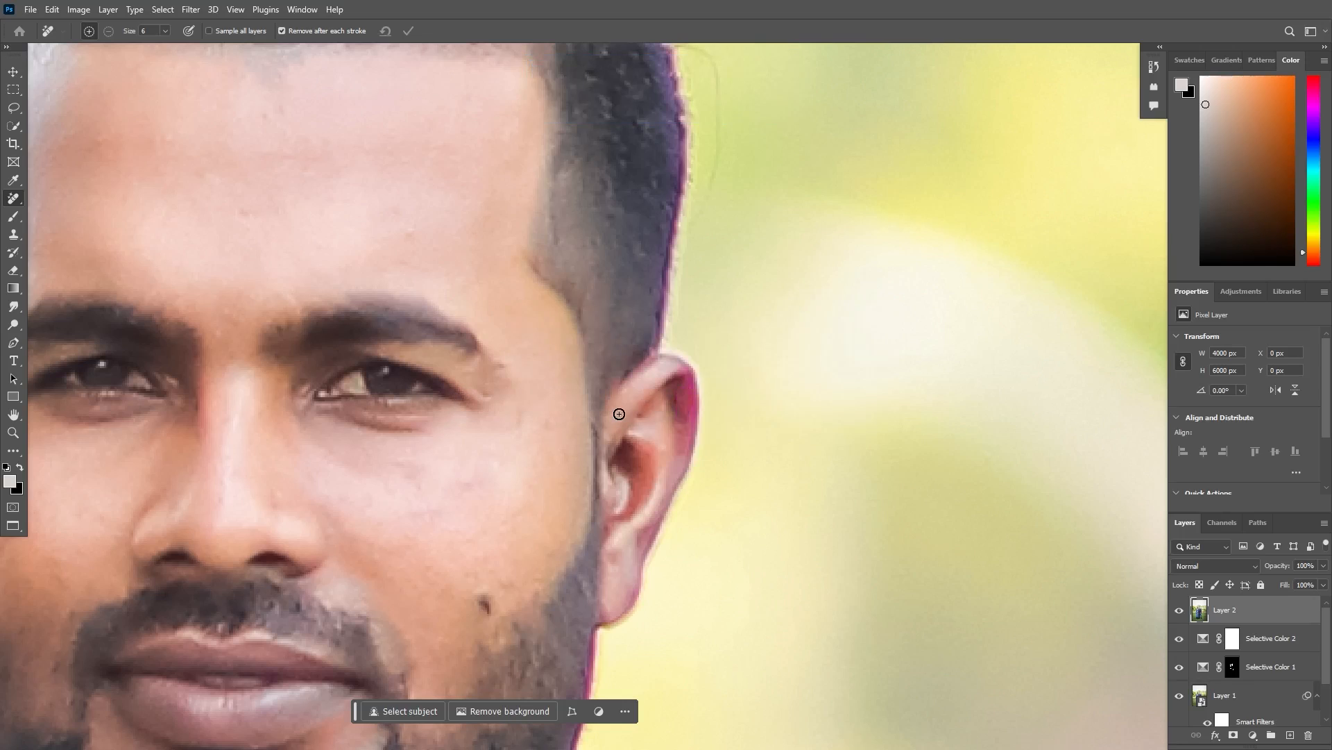
- Inspect the retouched faces and clothing of the couple close up and from farther out
scroll(738, 387, down, 5)
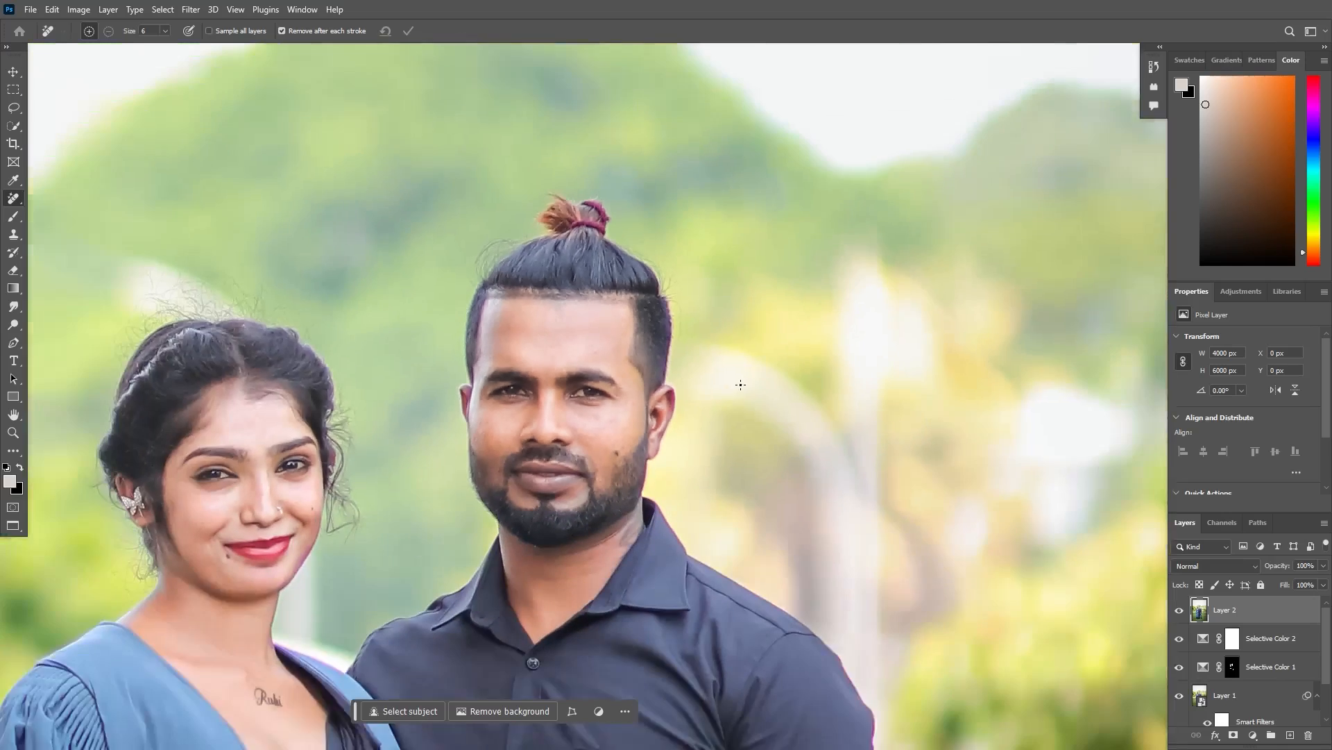
scroll(549, 365, up, 5)
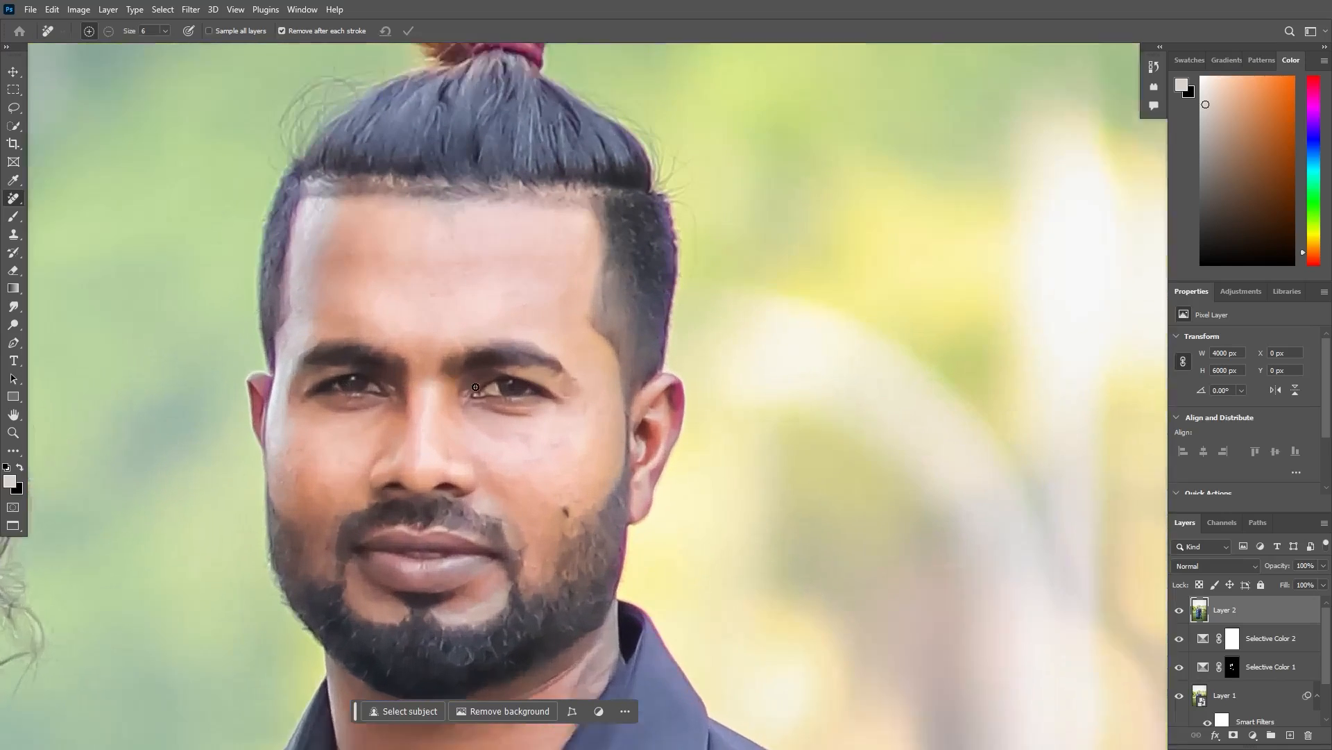
key(v)
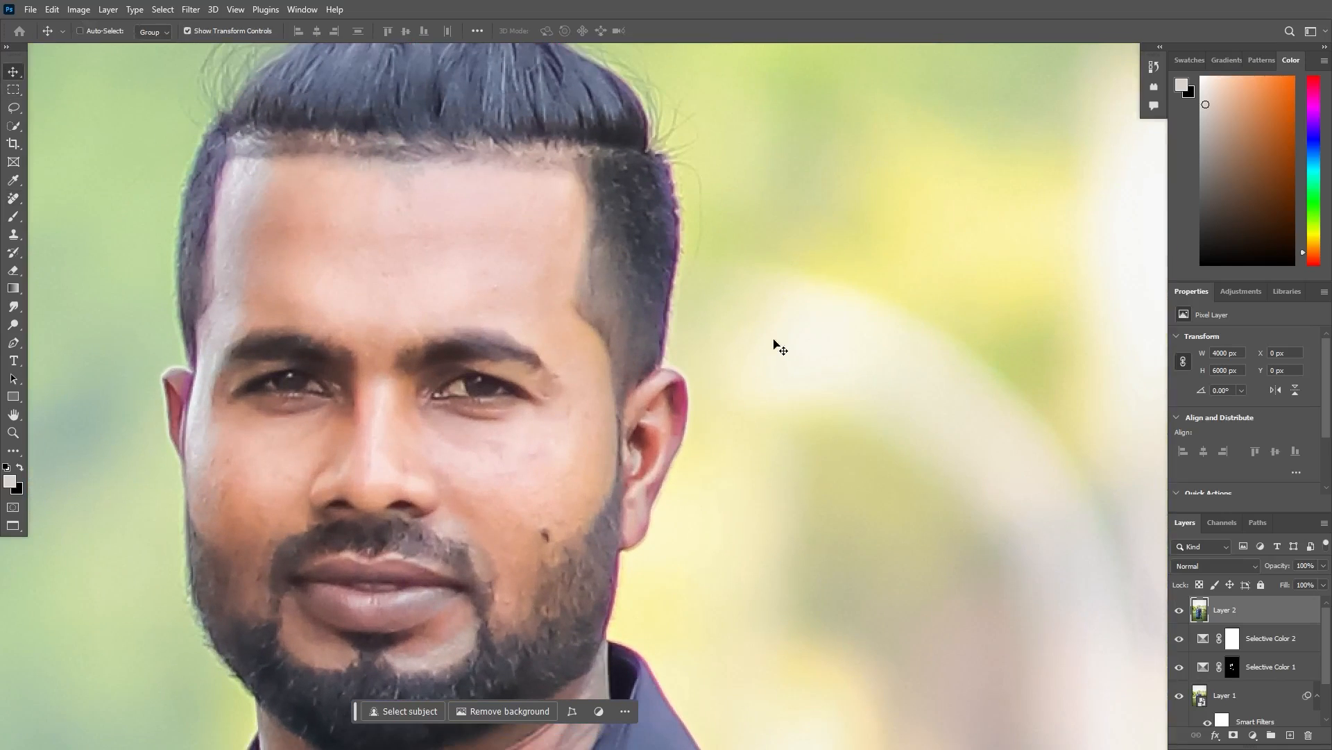
scroll(771, 361, down, 5)
scroll(677, 362, up, 2)
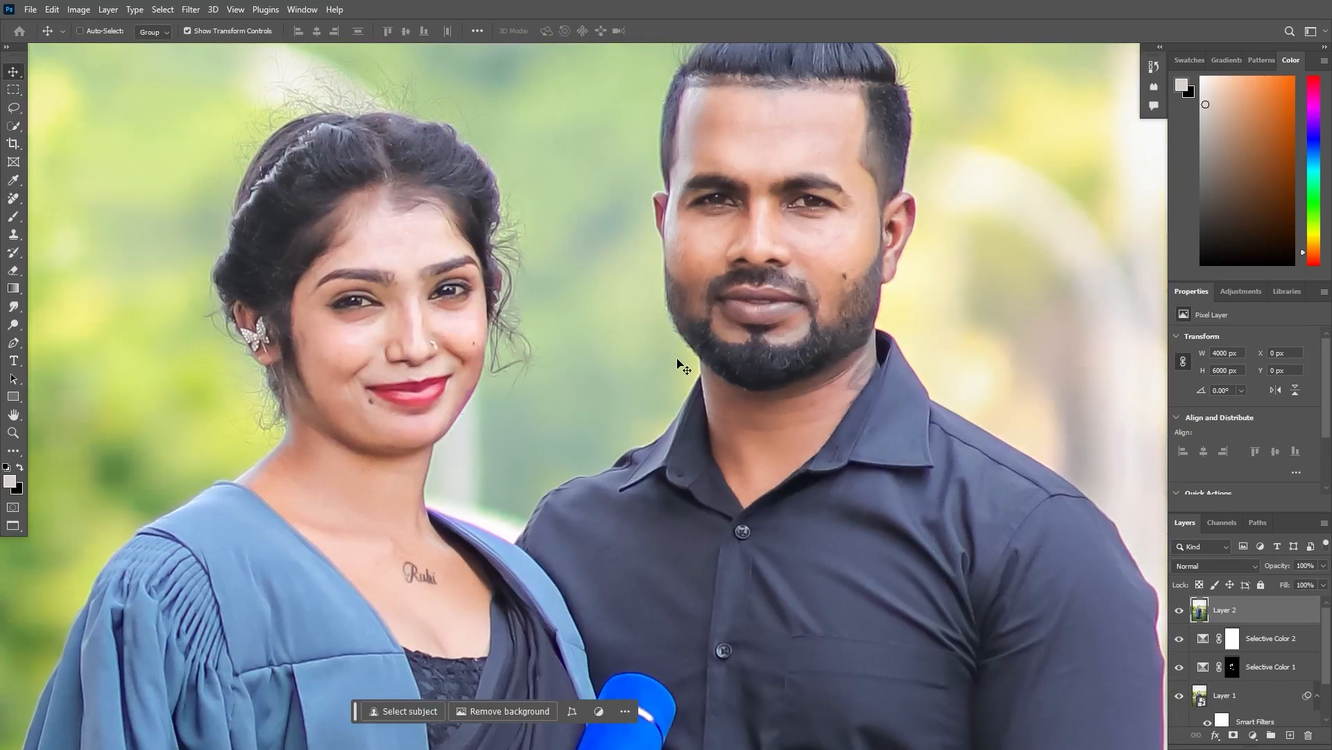
key(ctrl+minus)
key(ctrl+minus)
key(ctrl+plus)
- Add a Hue/Saturation adjustment layer with the Magentas saturation at -100 and invert its mask to black
click(1252, 735)
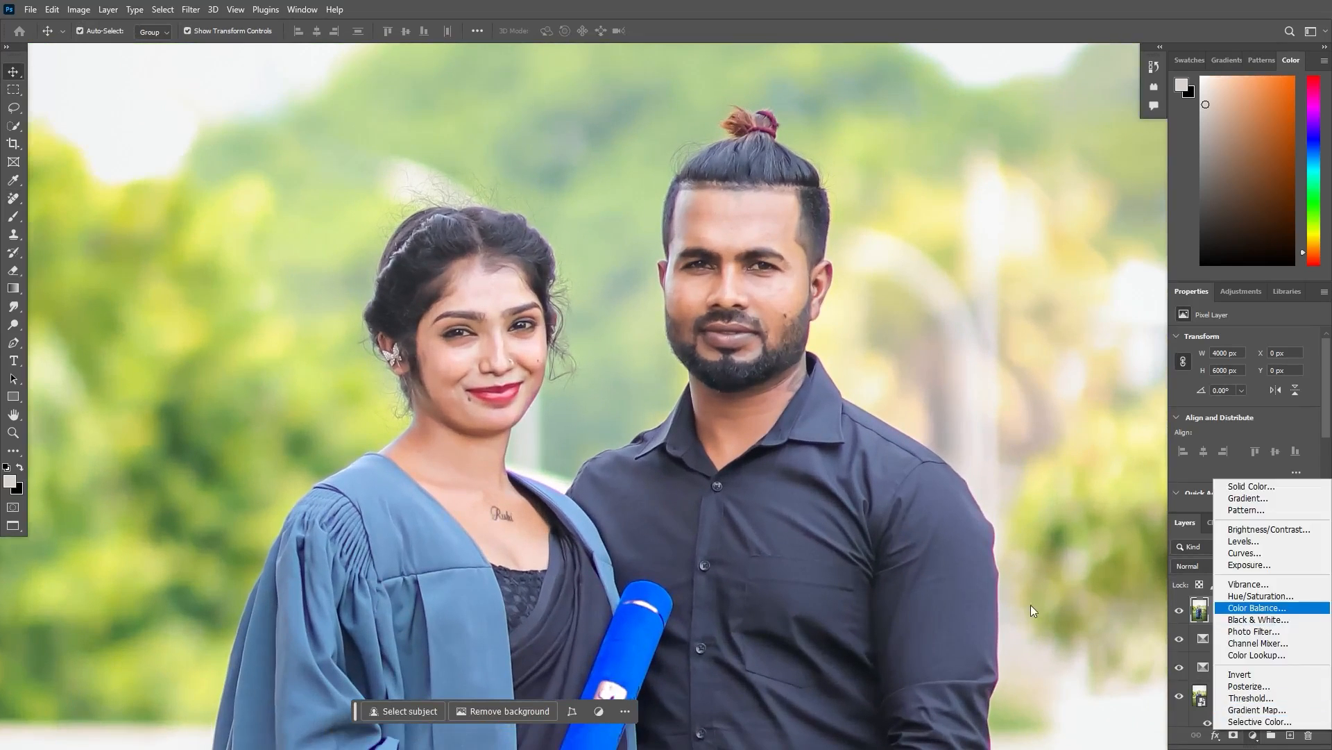
click(1253, 594)
key(ctrl+plus)
key(ctrl+plus)
drag(661, 343, 486, 672)
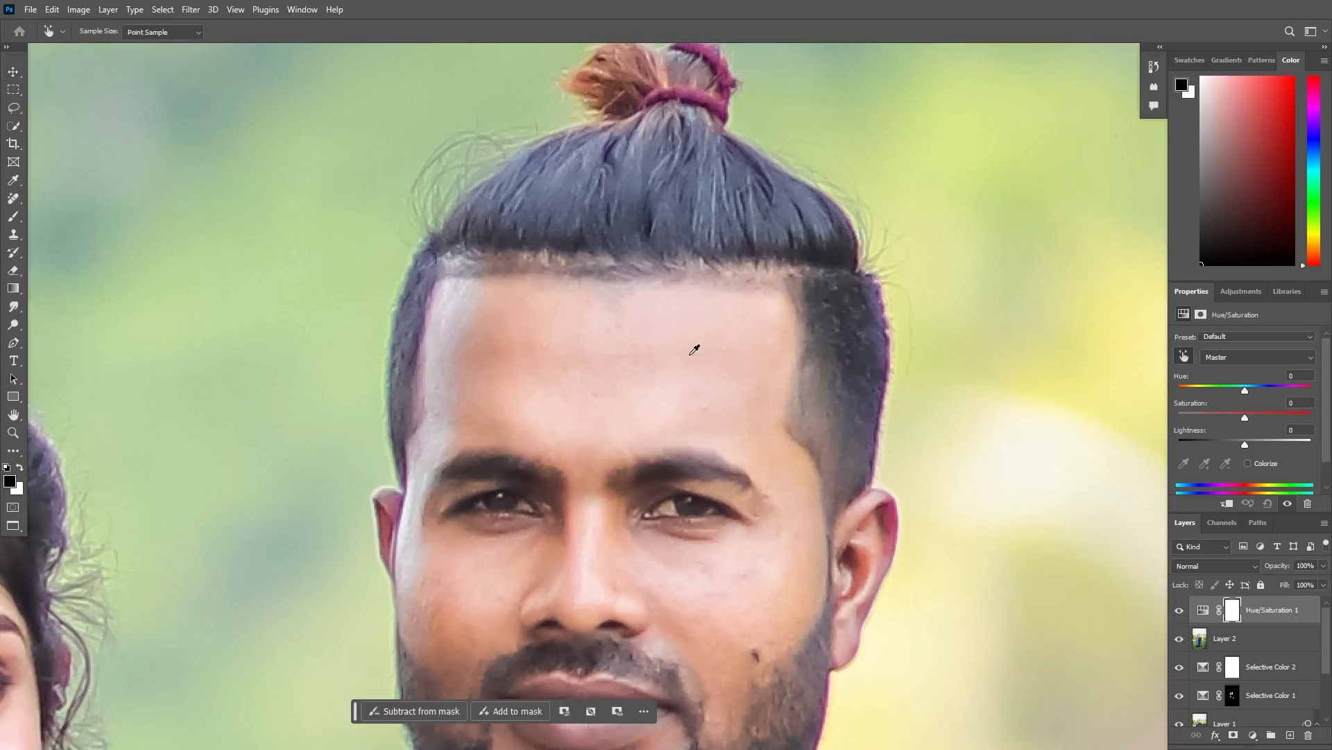
scroll(694, 350, up, 2)
click(644, 339)
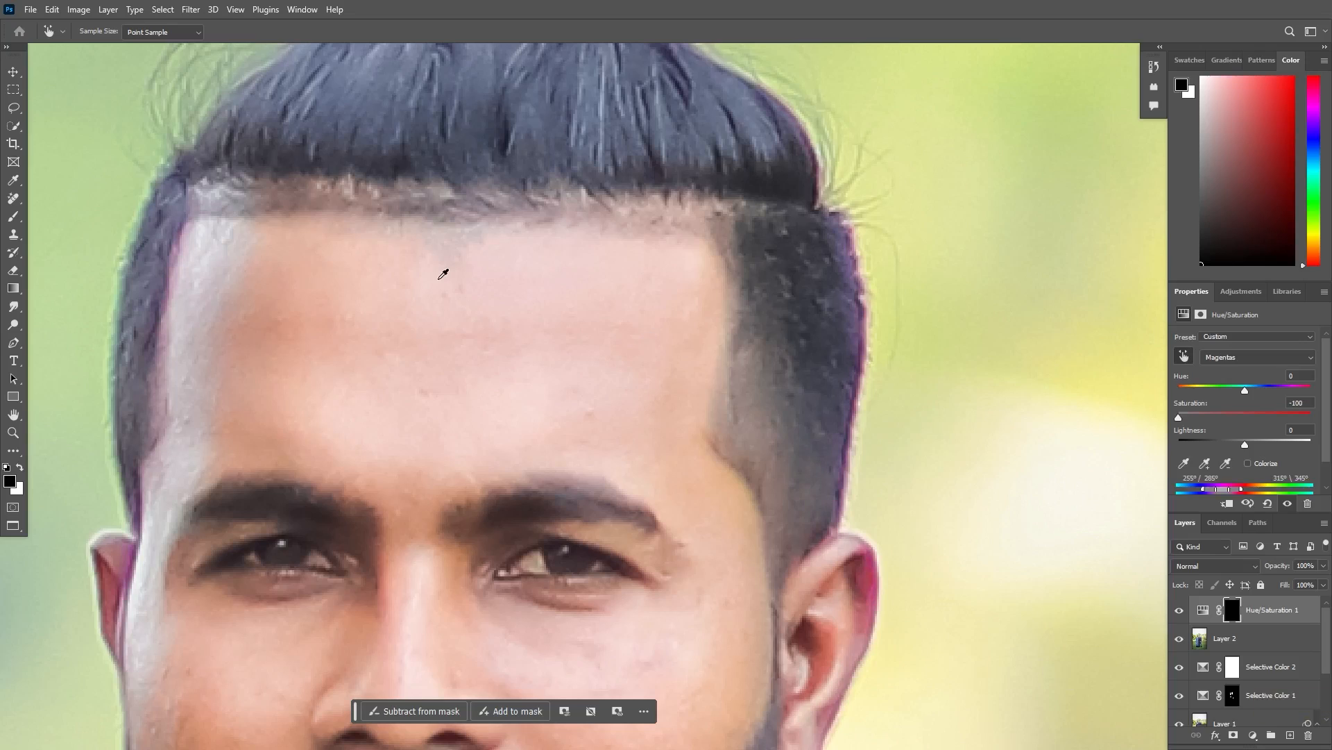
- Paint white on the Hue/Saturation mask over the purple fringe along the man's hair, ear, jaw, collar and shoulder
key(b)
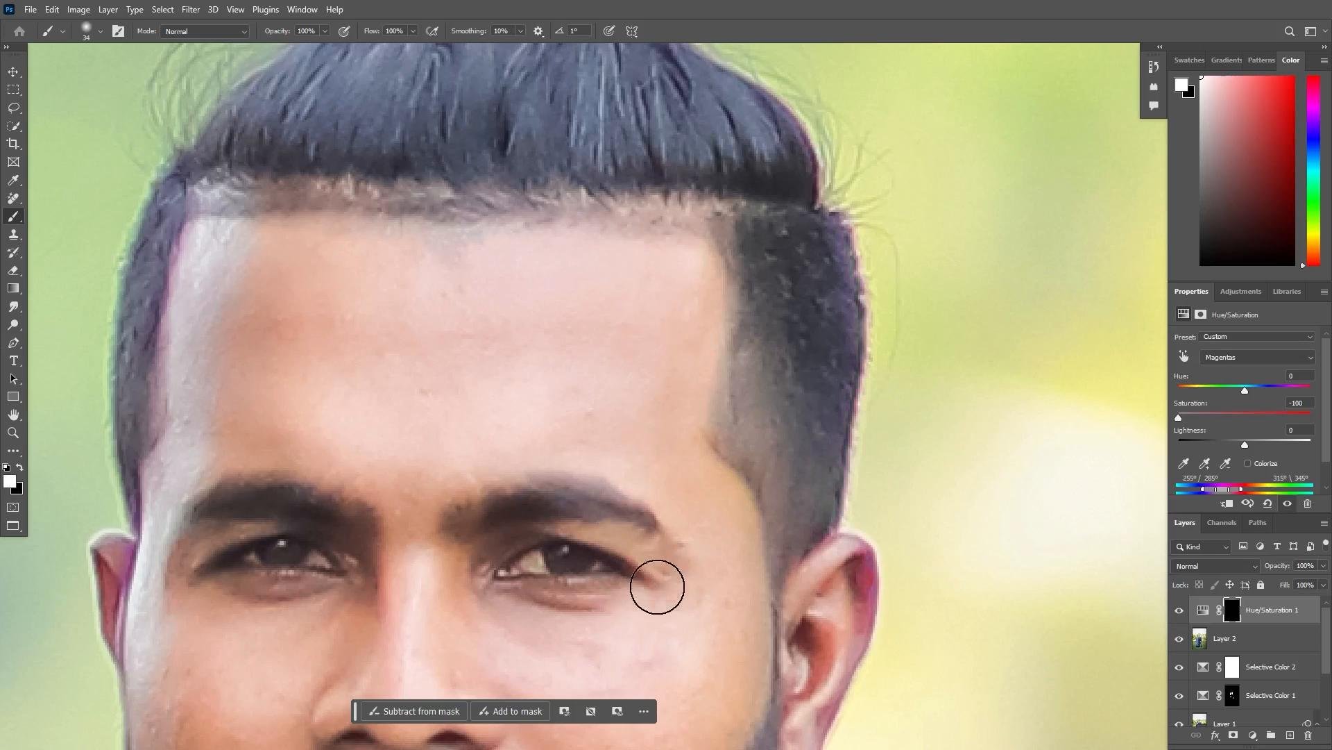
scroll(694, 158, down, 5)
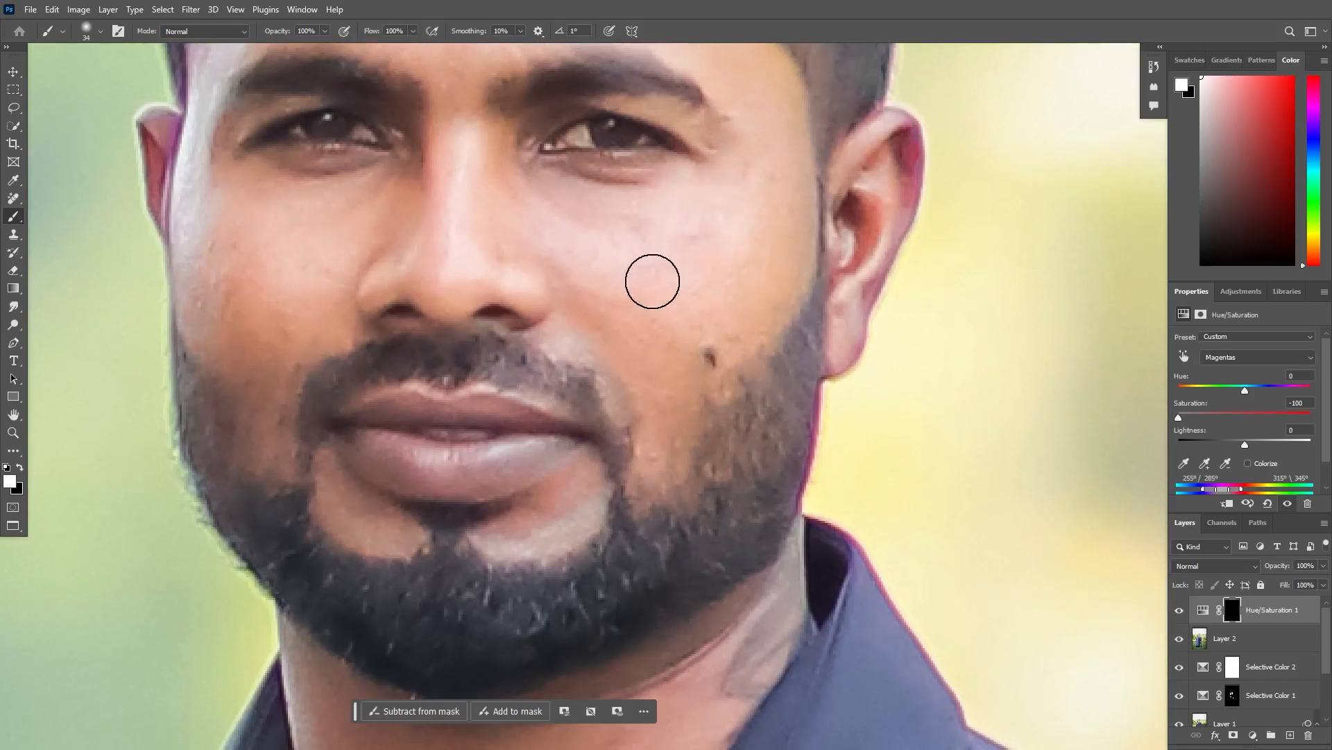
scroll(652, 316, down, 5)
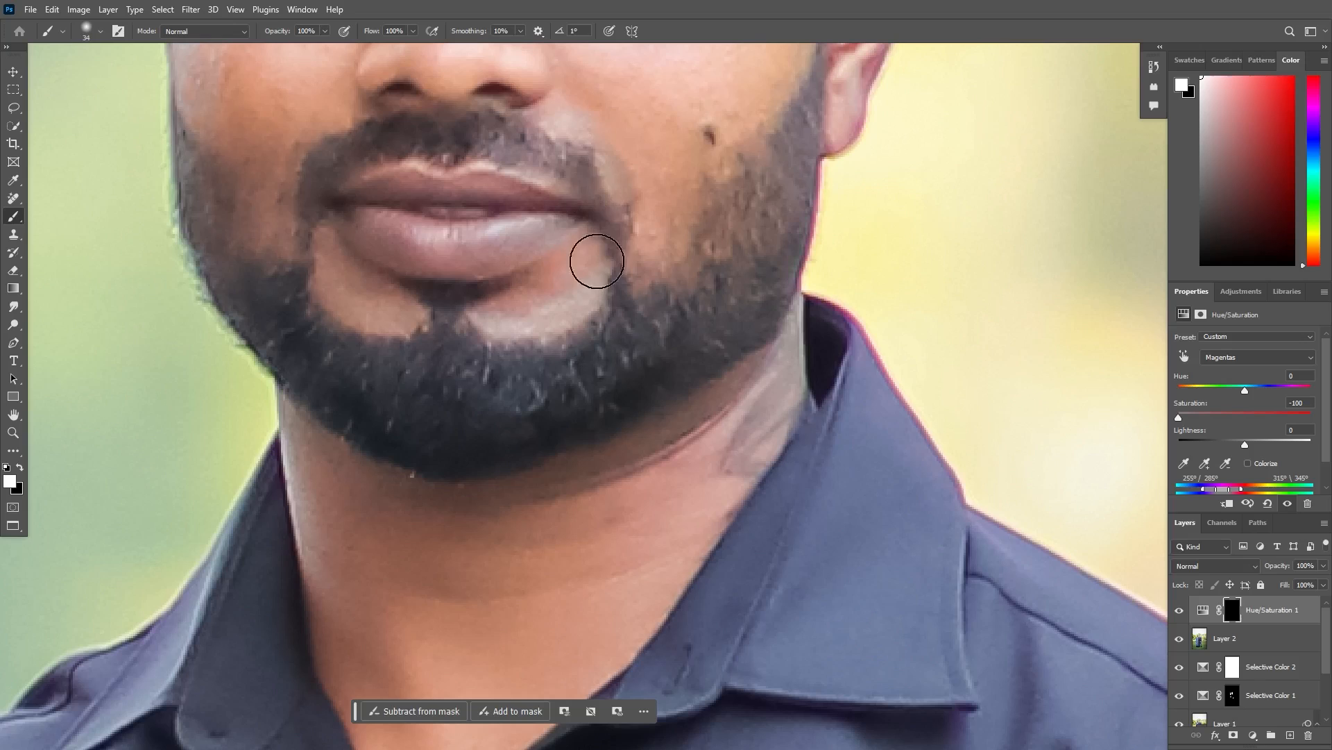
scroll(597, 209, down, 3)
scroll(597, 208, right, 5)
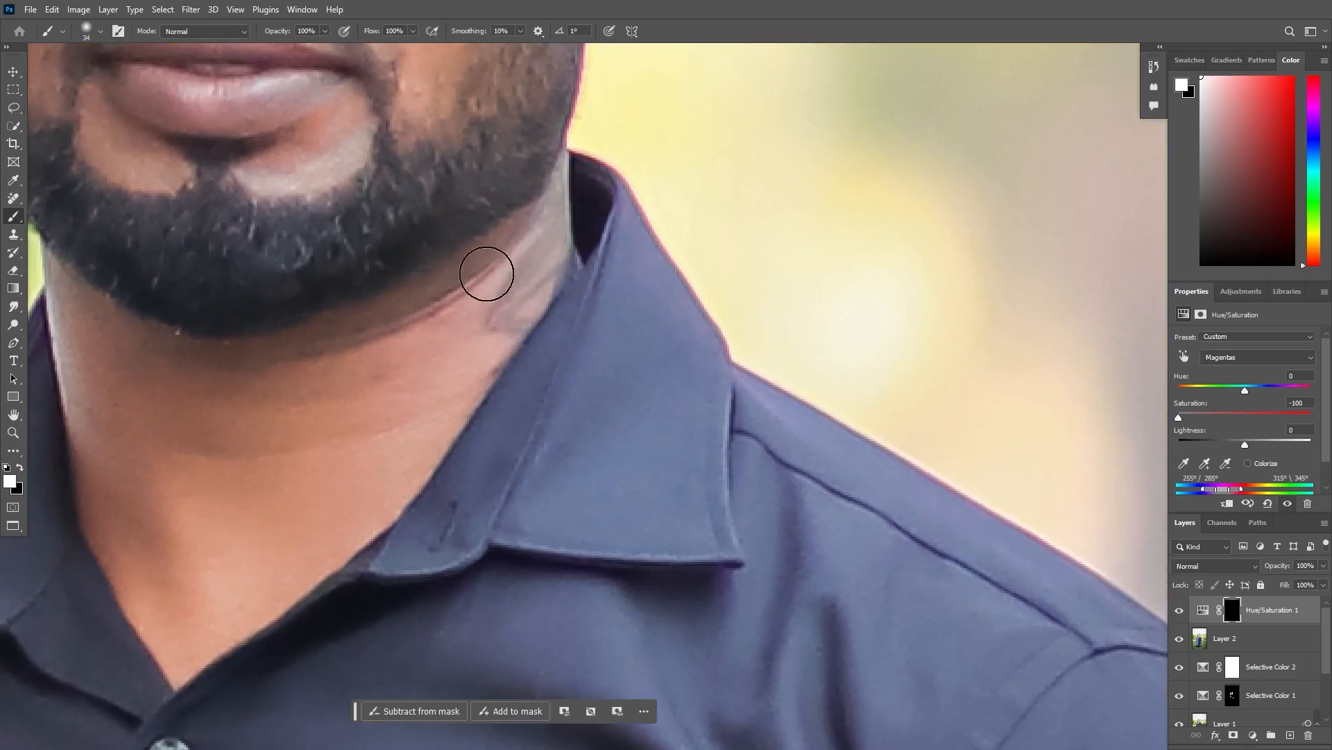
scroll(532, 348, down, 4)
scroll(532, 348, right, 4)
- Paint the Hue/Saturation mask white over the magenta fringe along the outer edge of the man's sleeve, cuff and shirt hem
drag(729, 418, 258, 81)
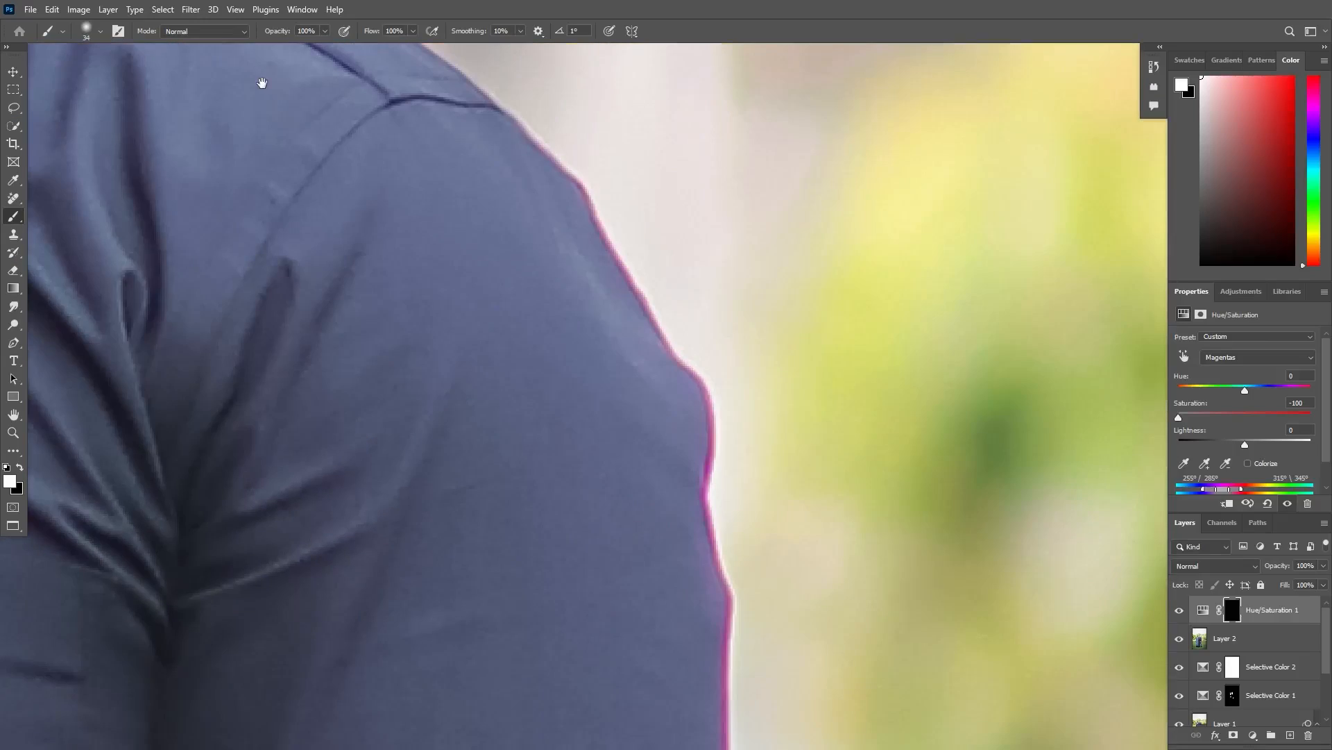
drag(504, 630, 451, 251)
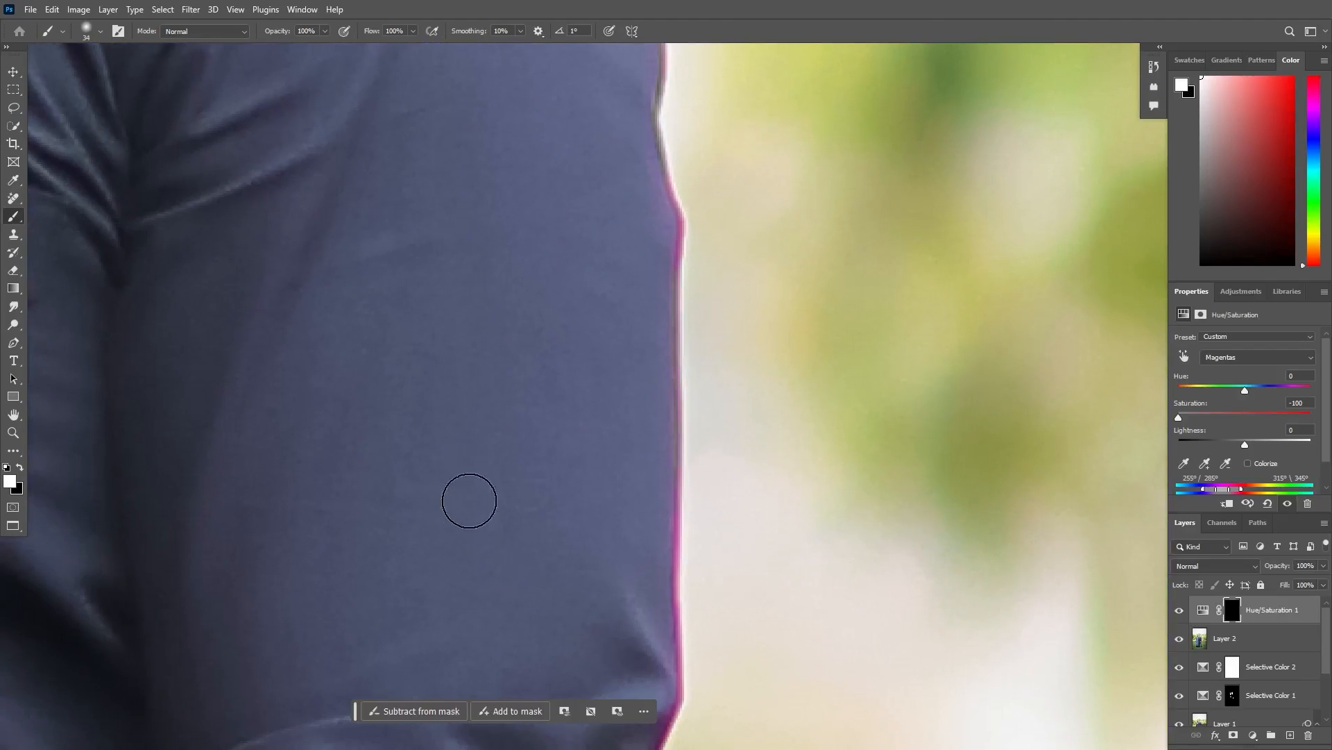
drag(542, 560, 541, 66)
drag(464, 247, 507, 277)
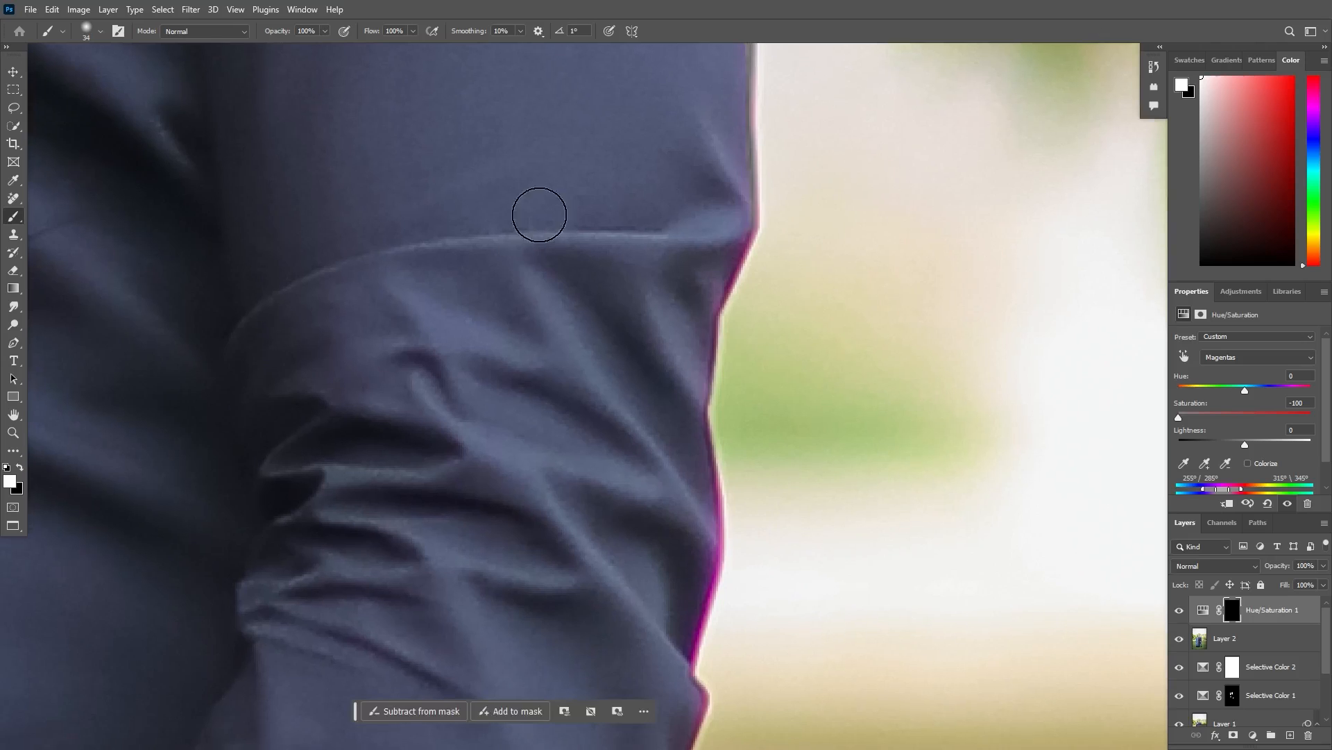
drag(517, 379, 617, 118)
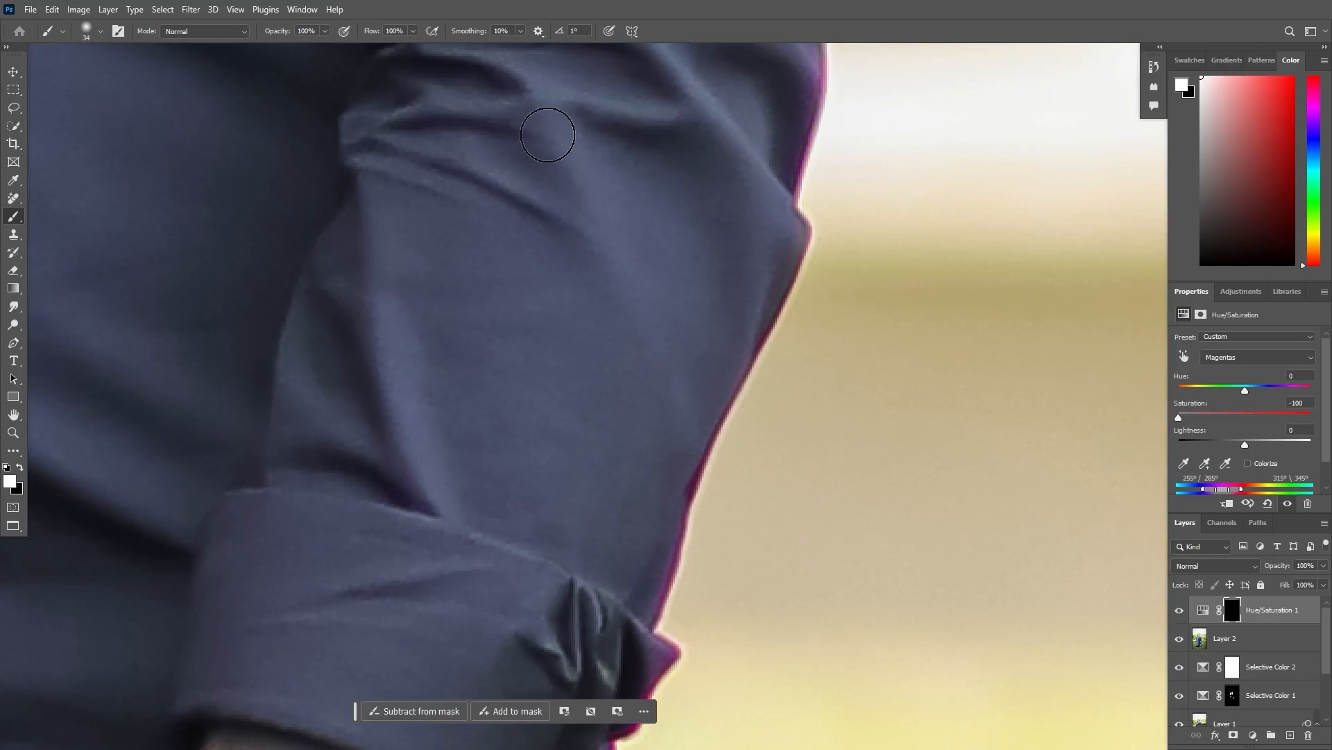
key(ctrl+minus)
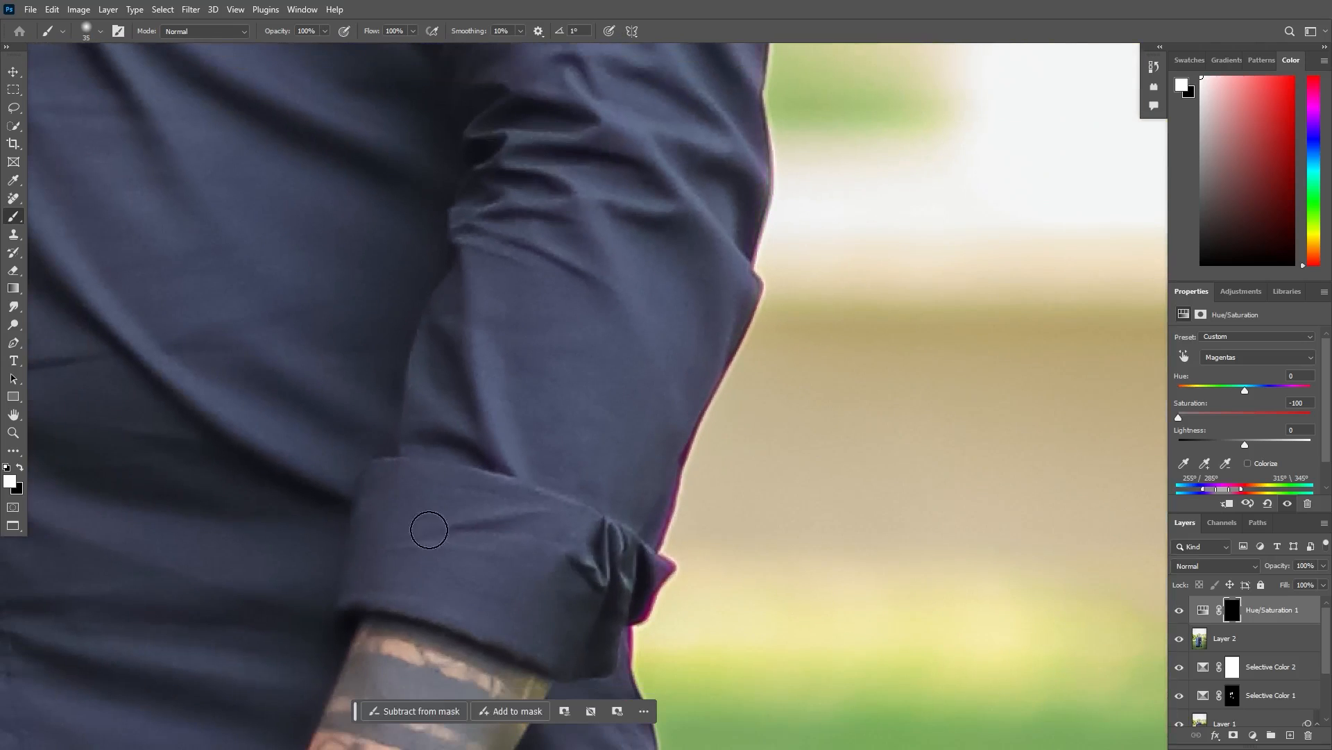
drag(512, 386, 575, 210)
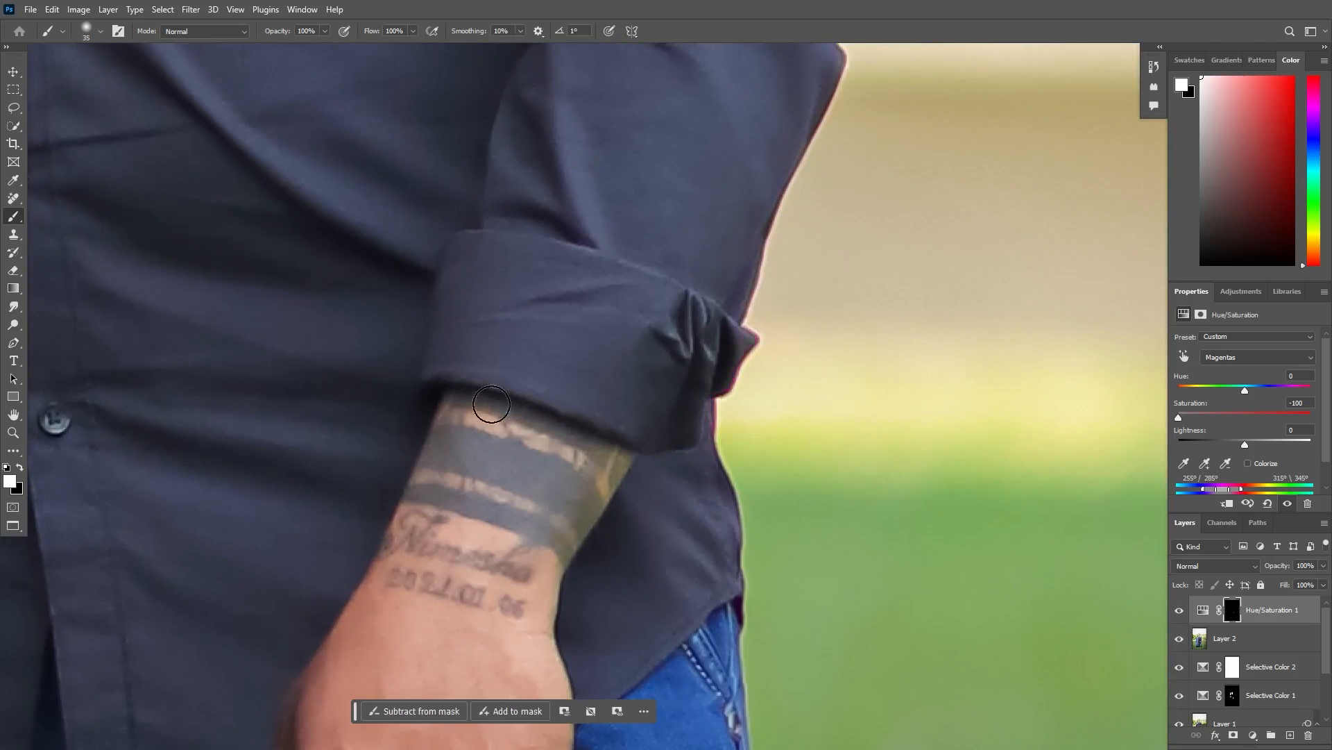
drag(449, 342, 696, 122)
drag(402, 225, 525, 197)
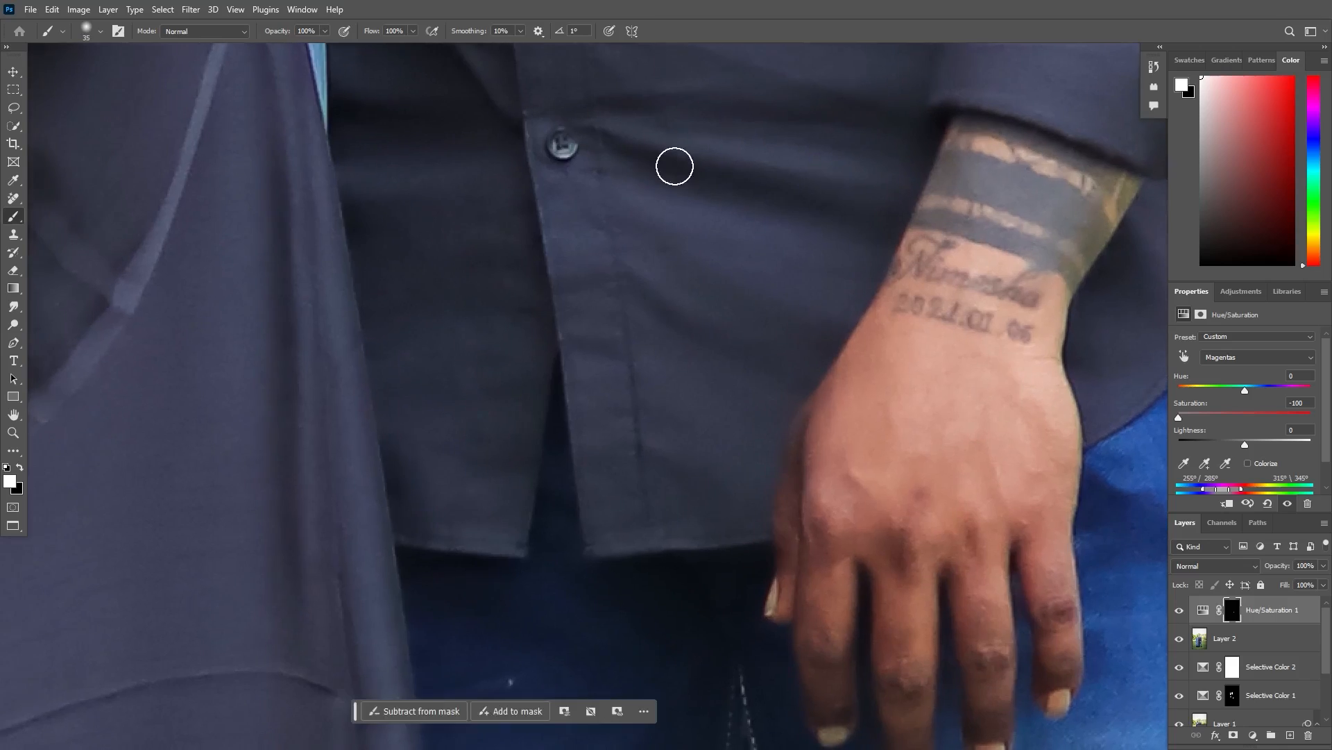
- Paint white on the Hue/Saturation mask over the purple fringe along the woman's hair, enlarging the brush to 70
key(ctrl+0)
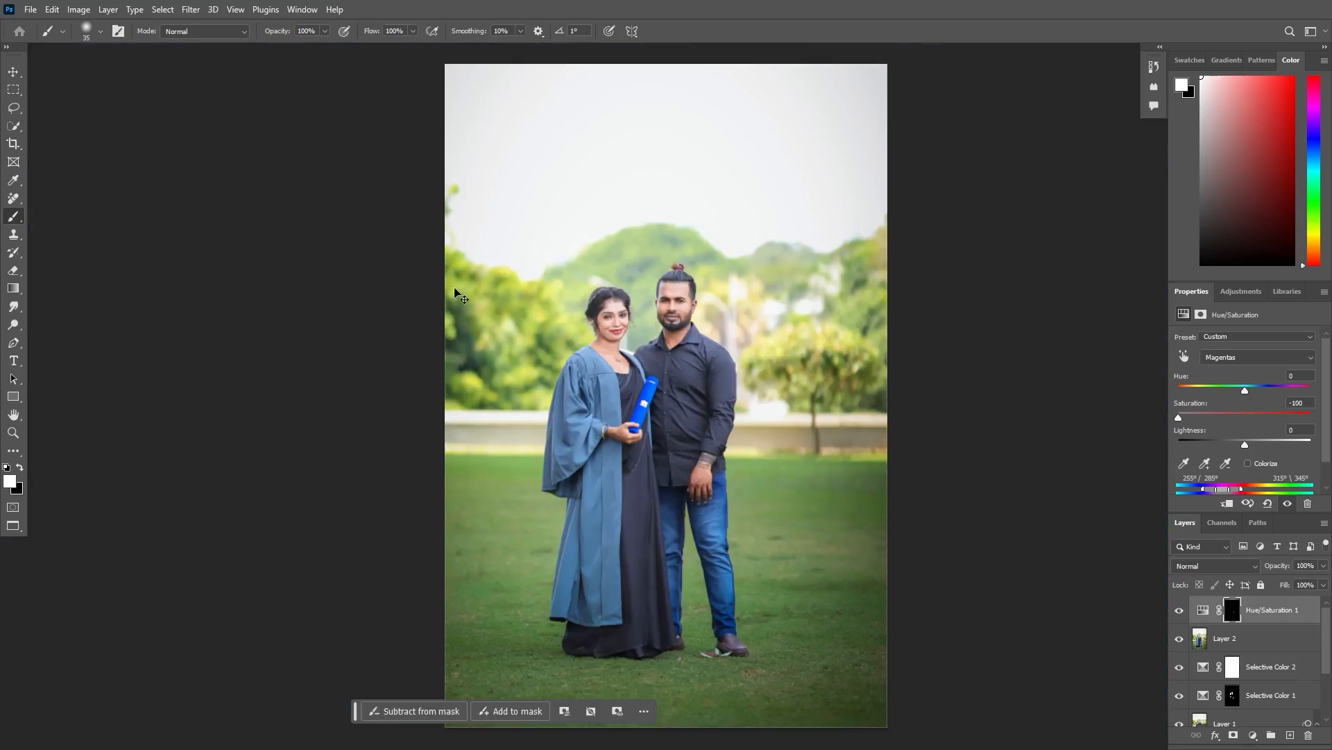
key(ctrl+plus)
key(ctrl+plus)
key(ctrl+plus)
key(ctrl+plus)
key(ctrl+plus)
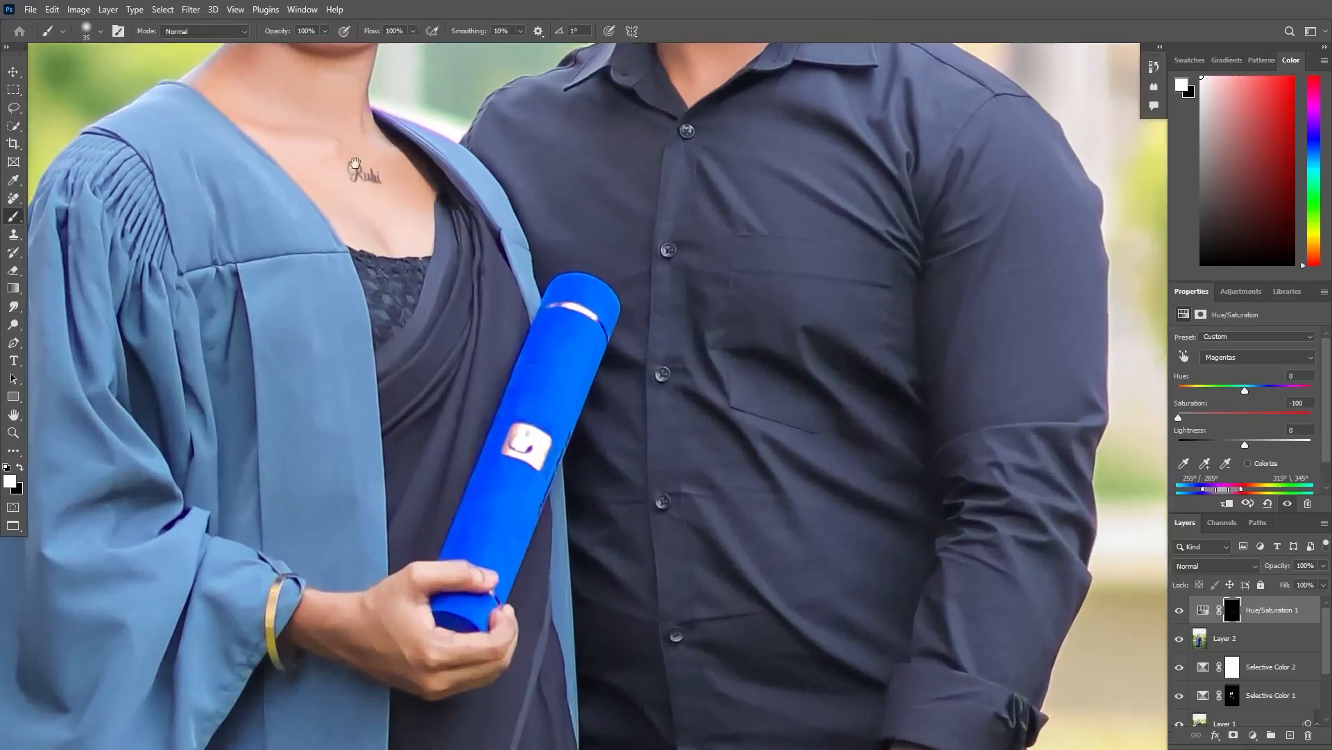
drag(332, 153, 412, 397)
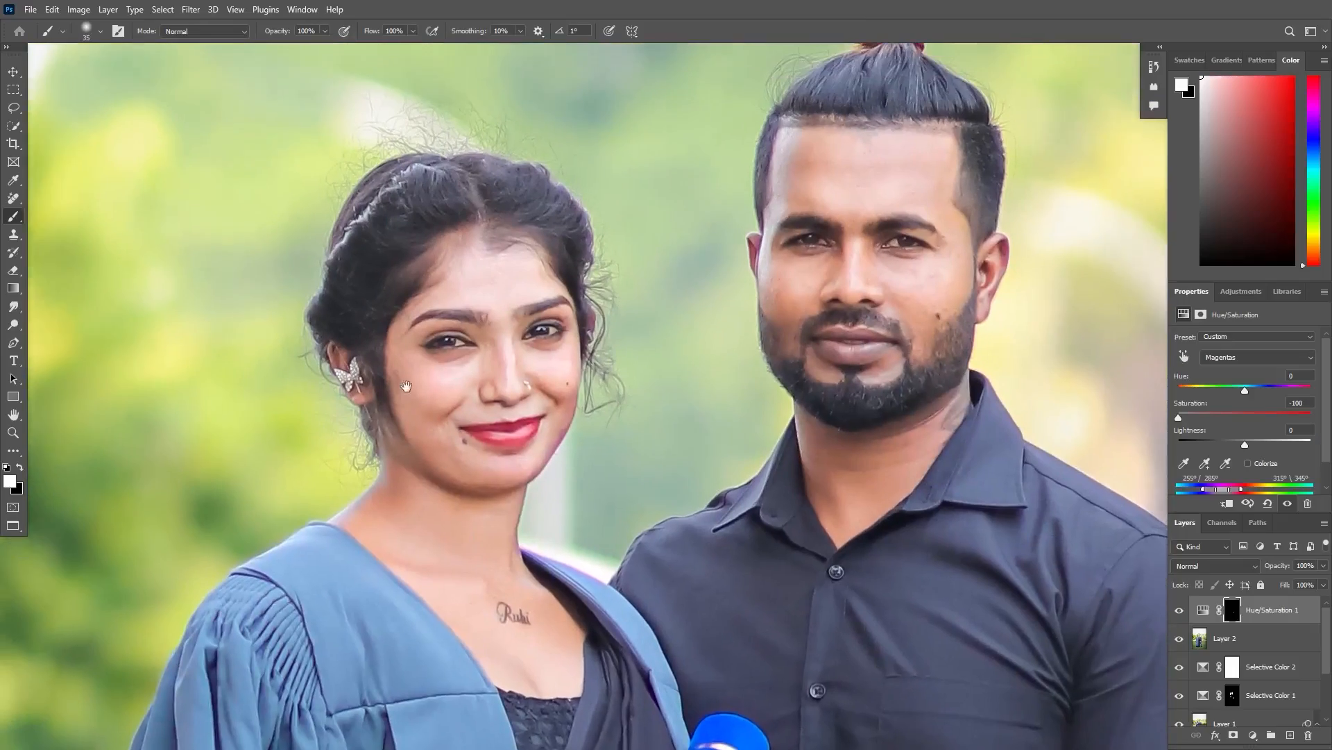
key(ctrl+plus)
key(ctrl+plus)
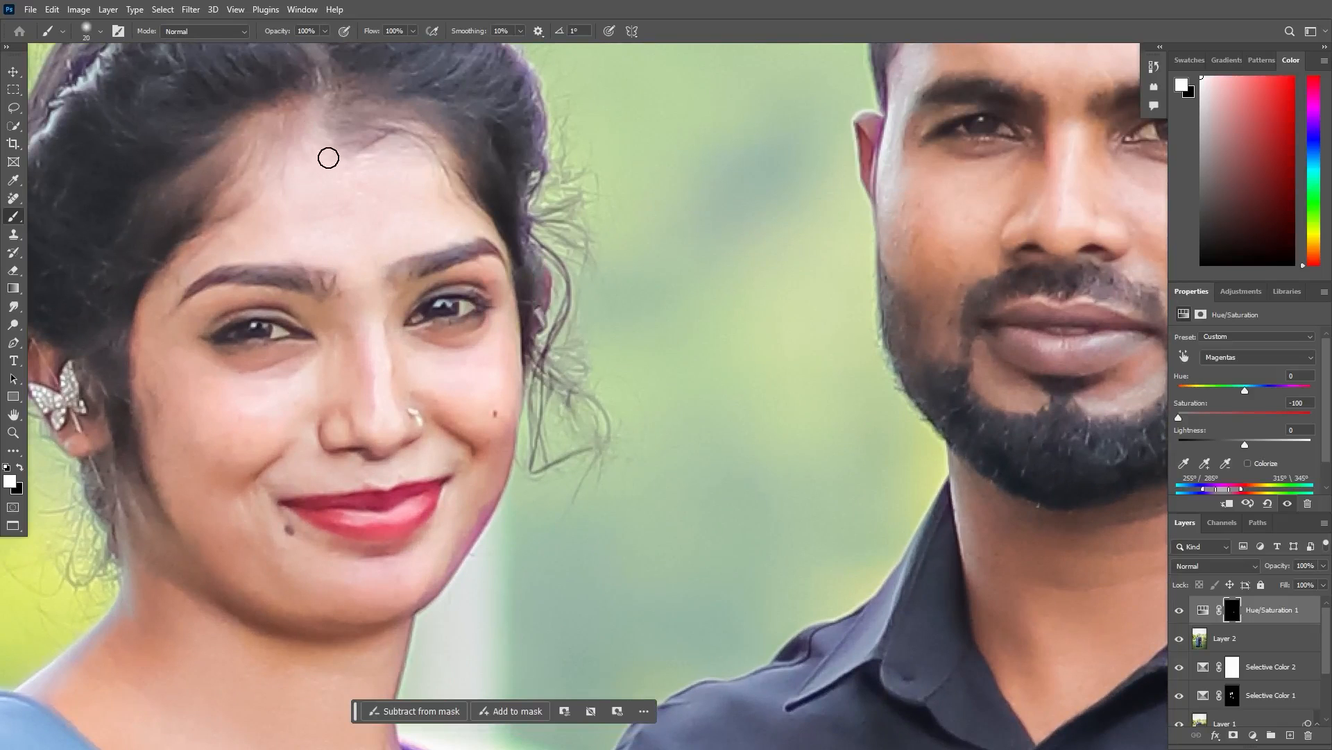
drag(381, 196, 476, 379)
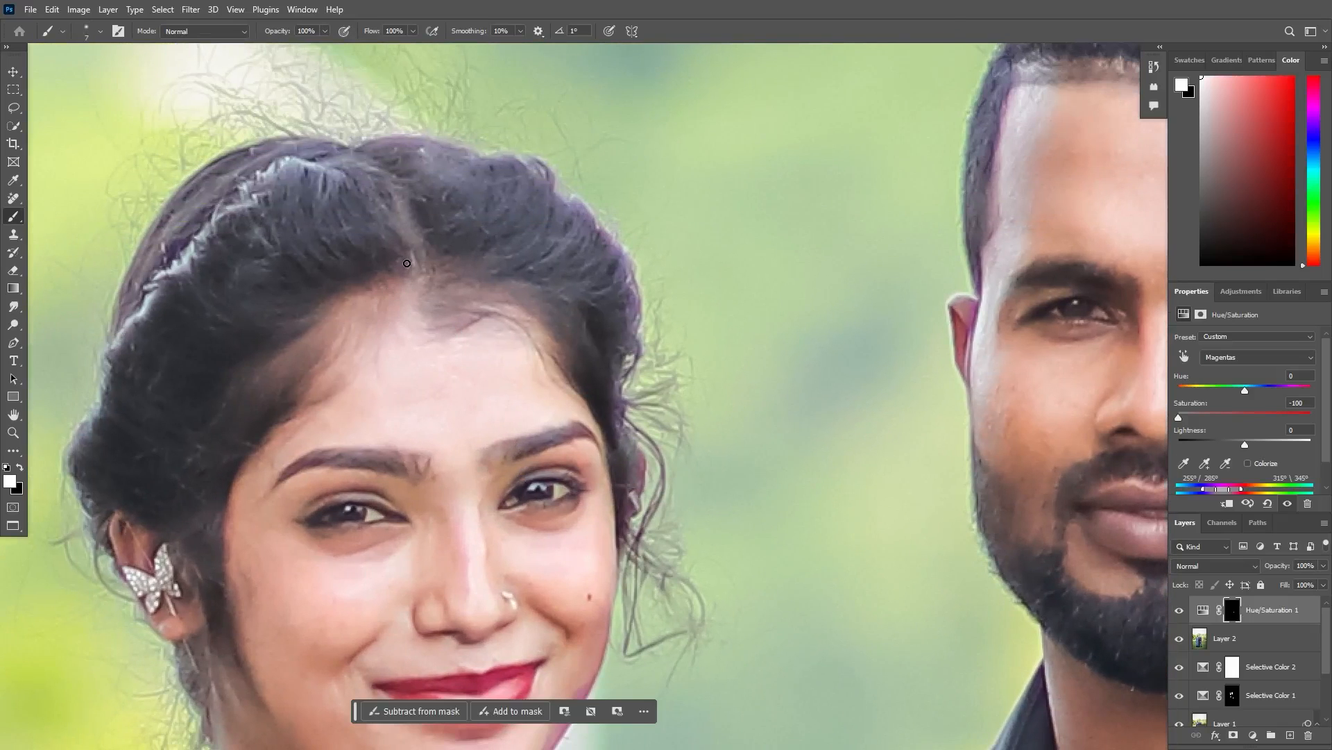
key(bracketright)
key(bracketright)
key(bracketright)
key(bracketright)
key(bracketright)
drag(544, 447, 494, 255)
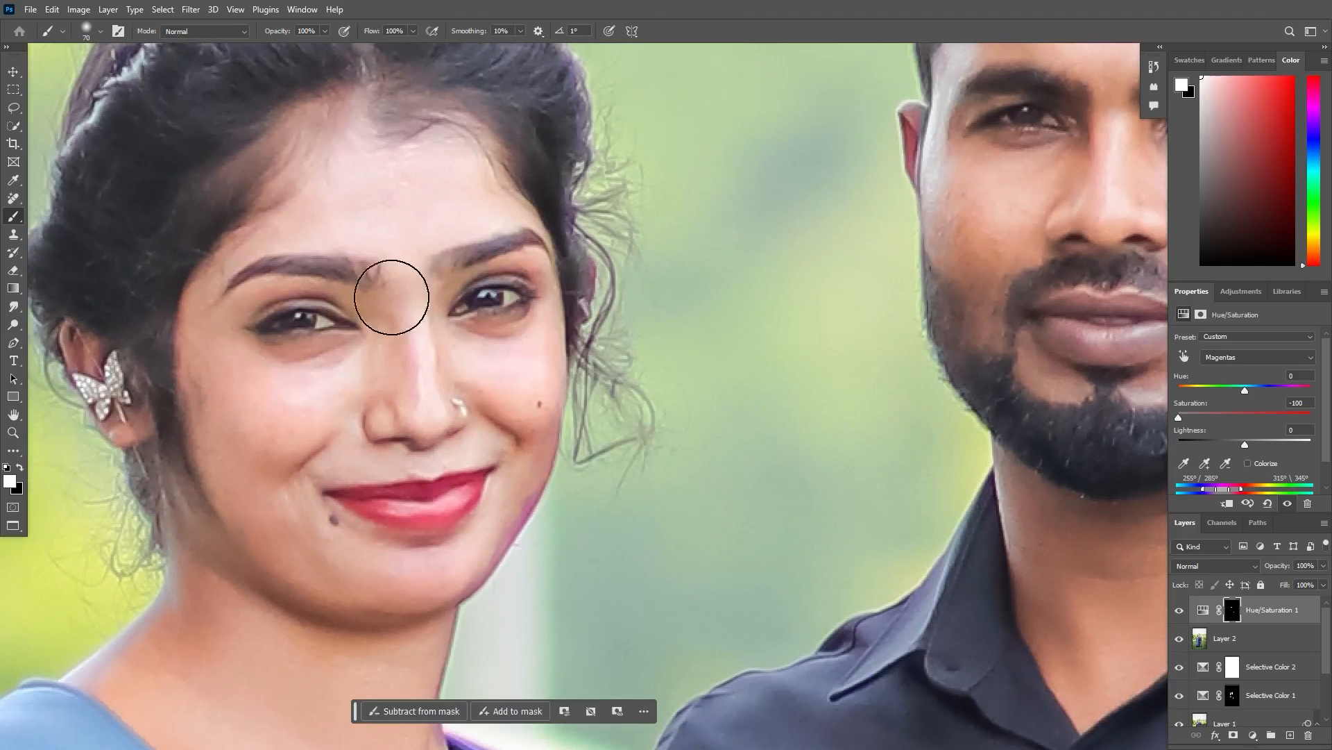
- Paint out the remaining purple fringe along the woman's jaw and hair edges on the Hue/Saturation mask
drag(479, 170, 521, 66)
mouse_move(770, 204)
mouse_down()
mouse_move(803, 223)
mouse_move(891, 357)
mouse_up()
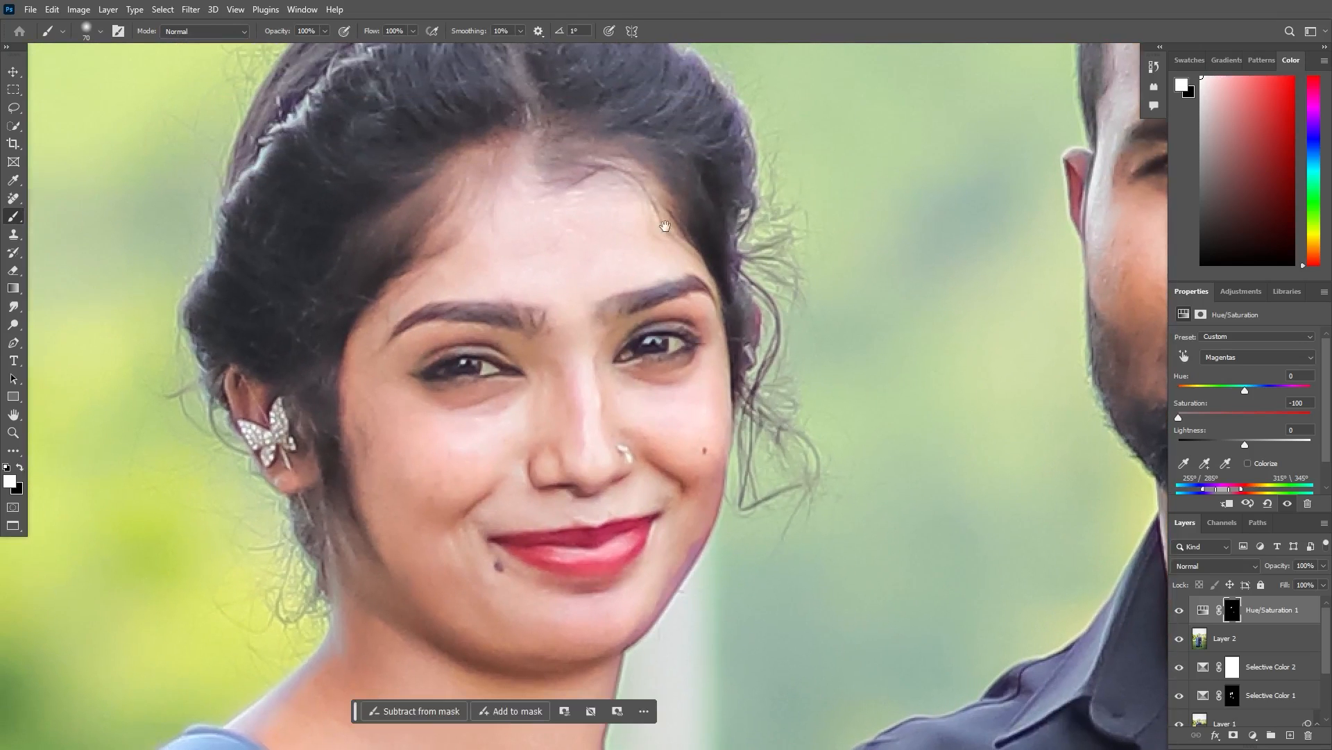
drag(478, 92, 511, 232)
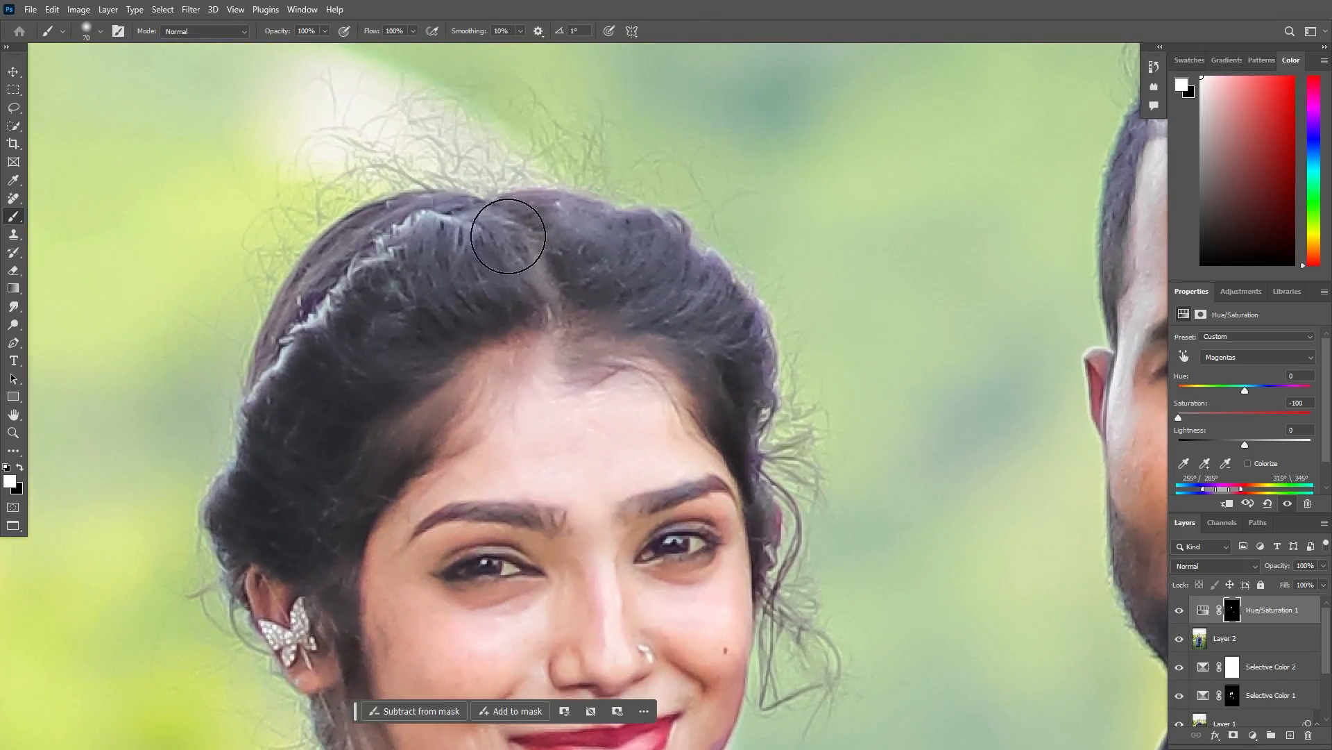
key(ctrl+minus)
key(ctrl+minus)
key(ctrl+minus)
key(ctrl+minus)
key(ctrl+minus)
key(ctrl+minus)
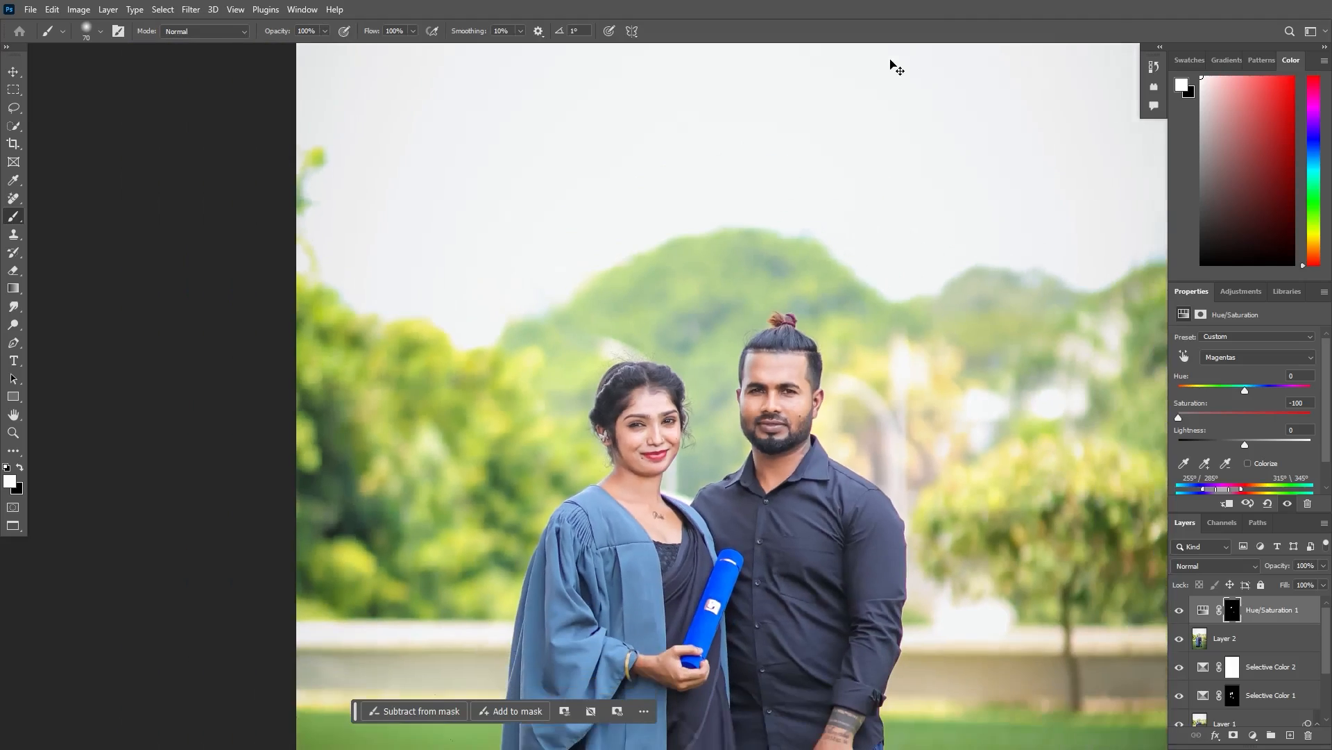
key(ctrl+plus)
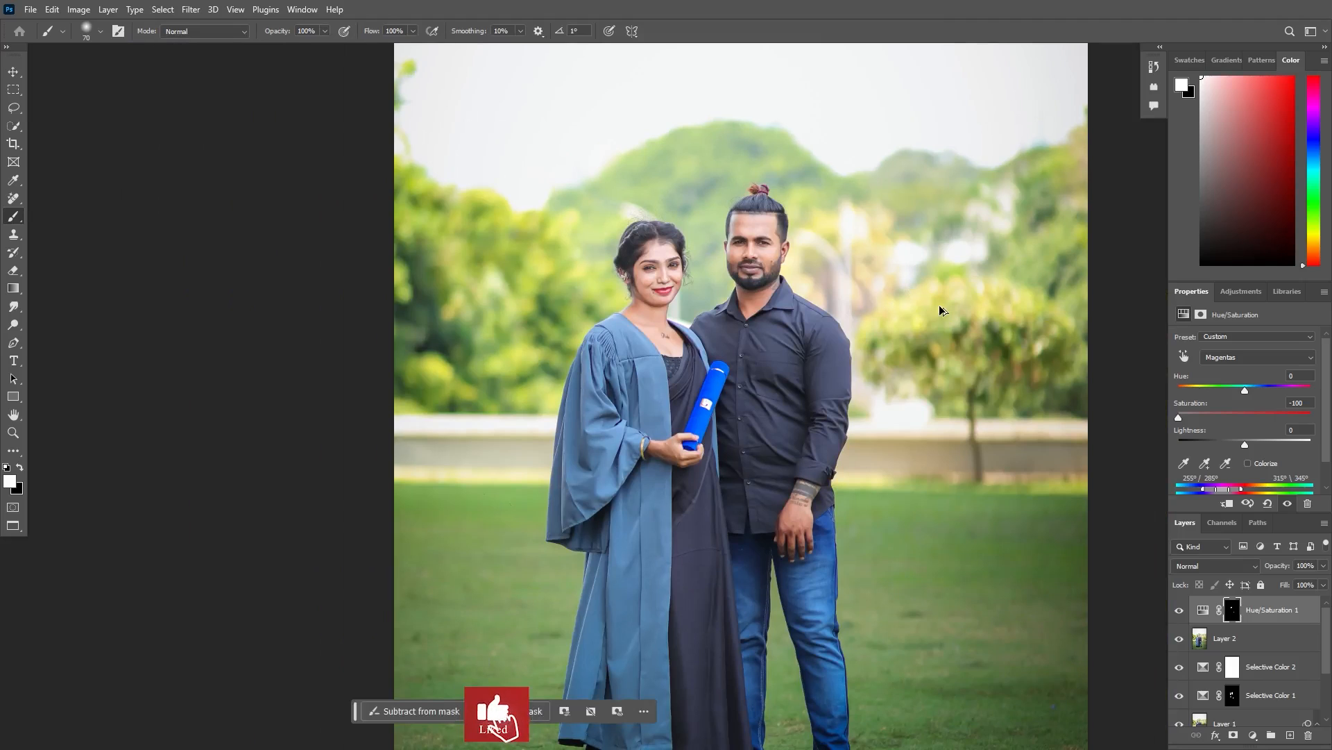
- Stamp all visible layers into a new layer, duplicate it and set the copy's blend mode to Vivid Light
key(ctrl+shift+alt+e)
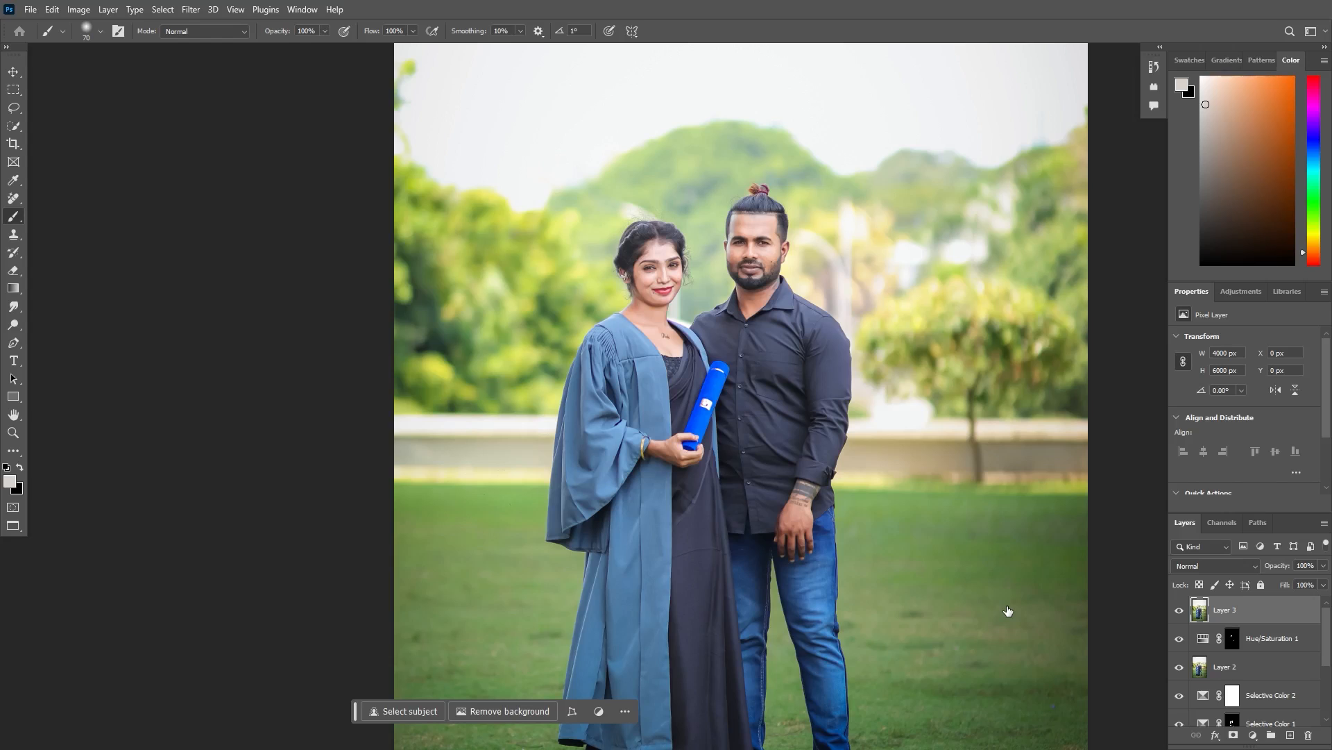
key(ctrl+j)
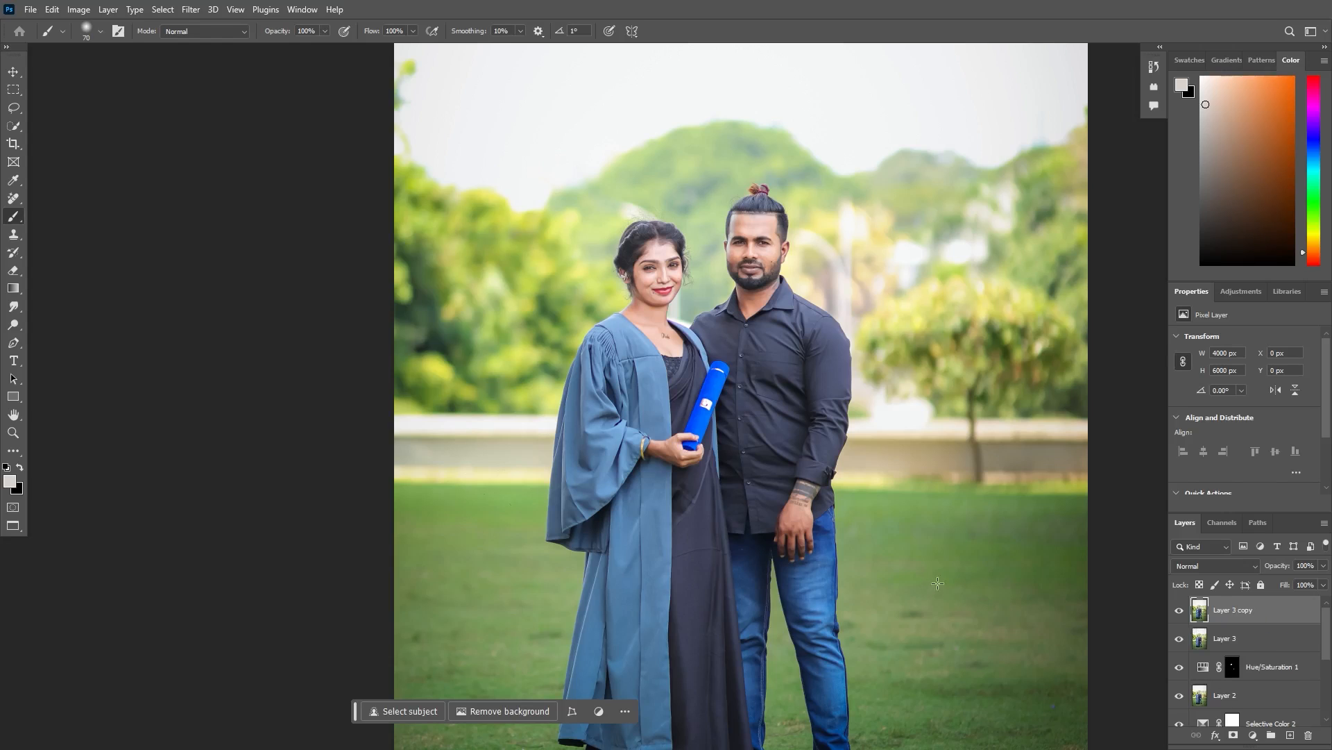
click(1214, 564)
click(1218, 581)
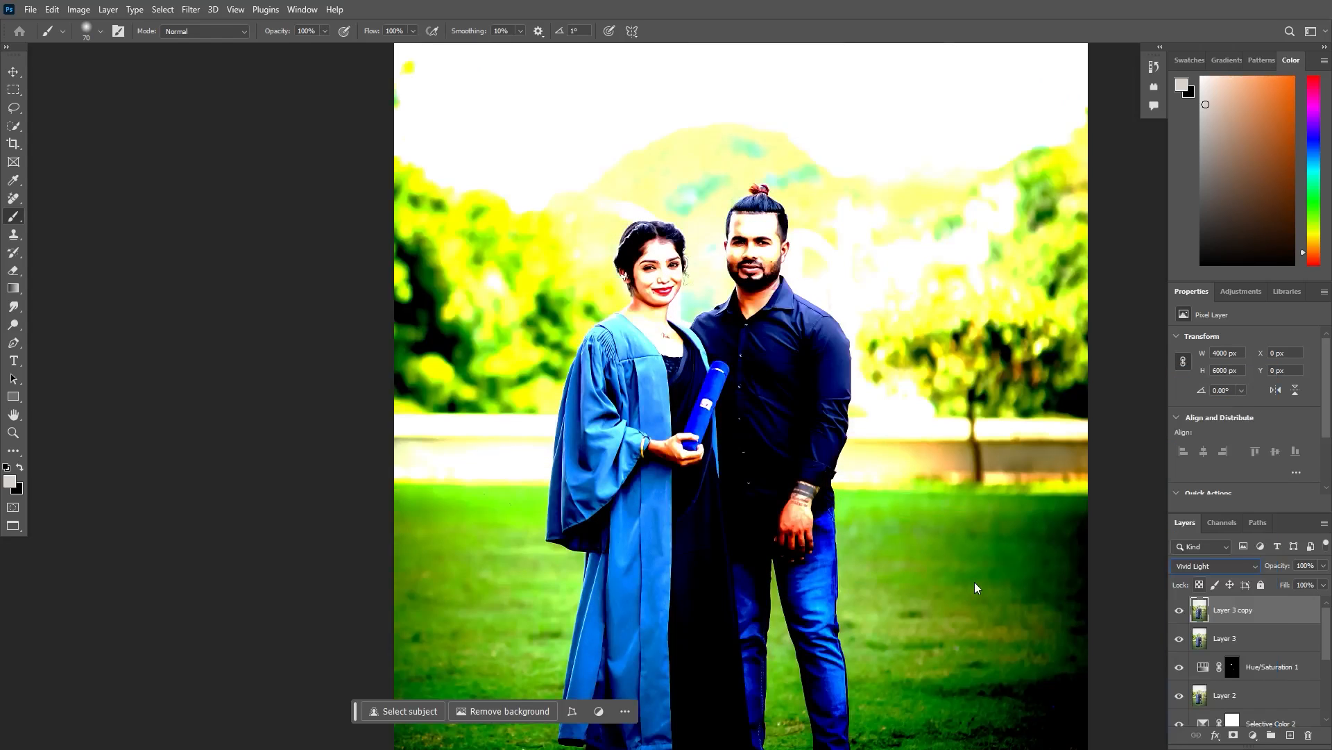
- Invert the Vivid Light layer copy and apply a High Pass filter with a radius of 15.3 pixels
key(ctrl+i)
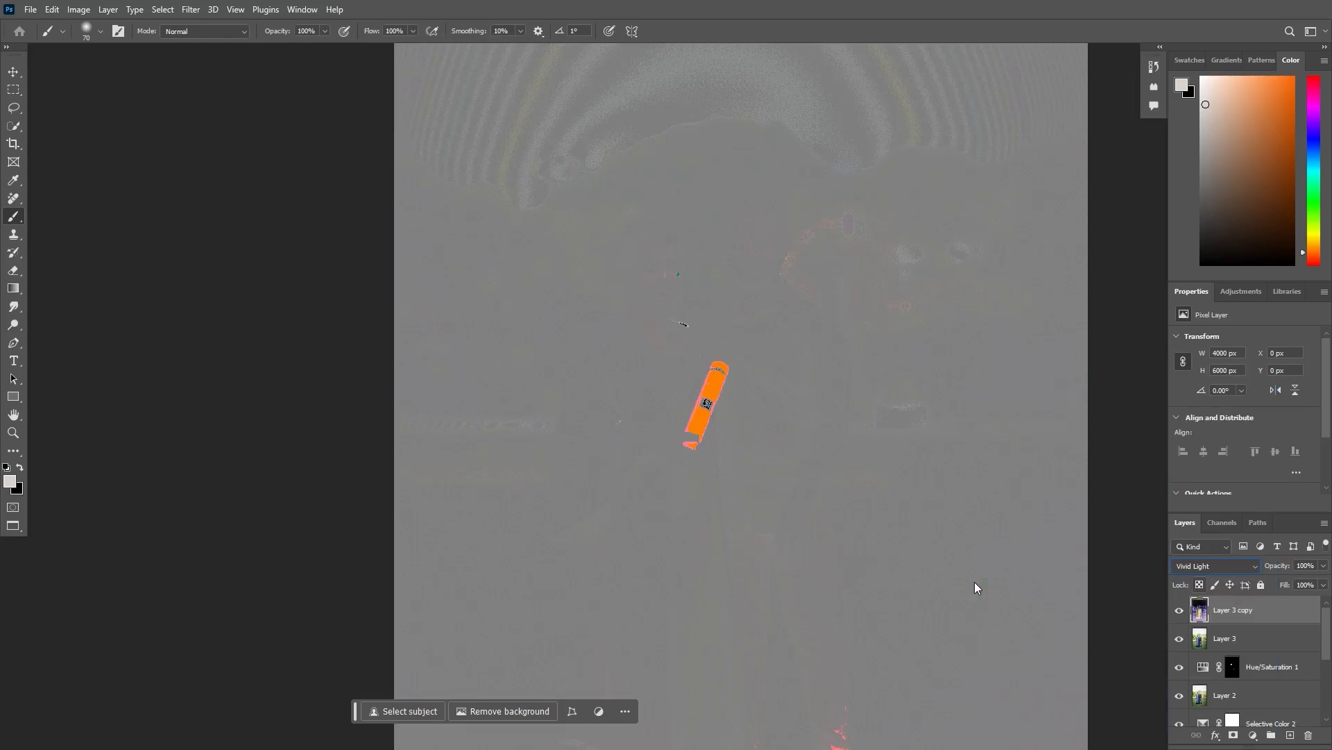
click(191, 9)
mouse_move(201, 294)
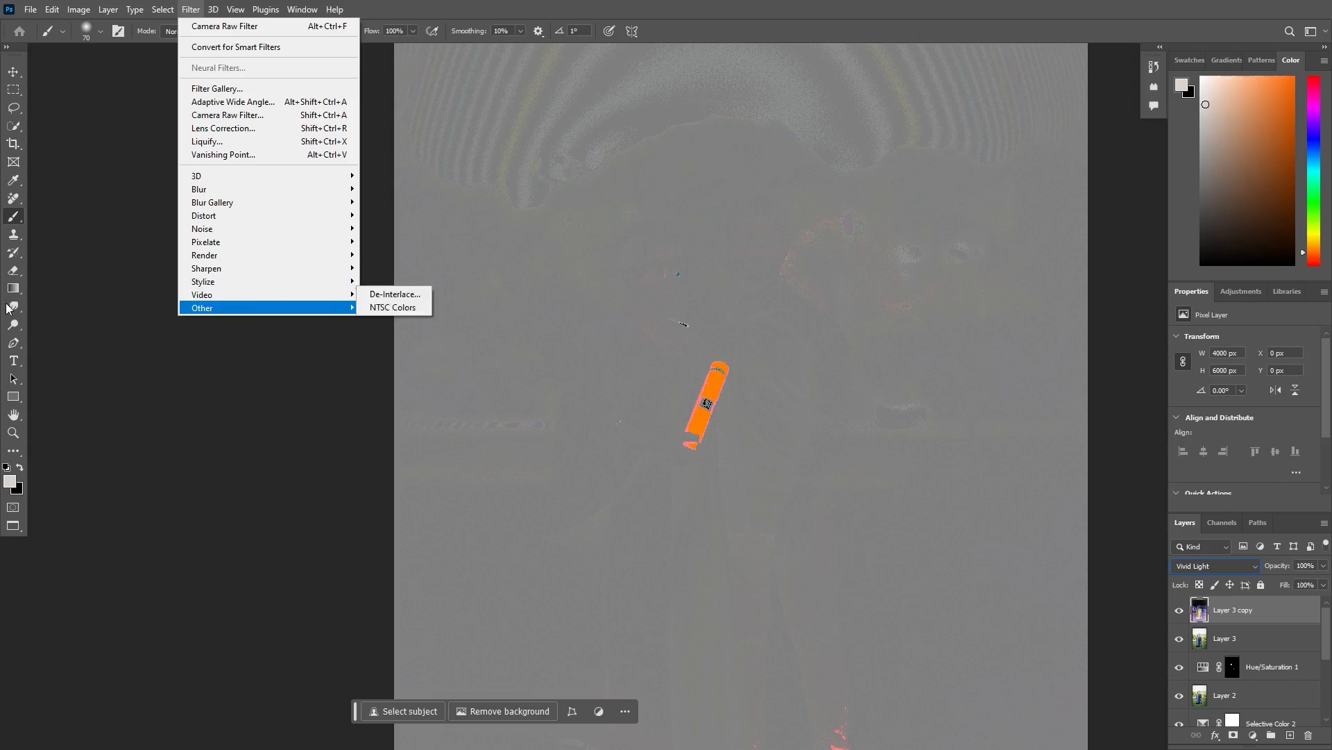
click(388, 317)
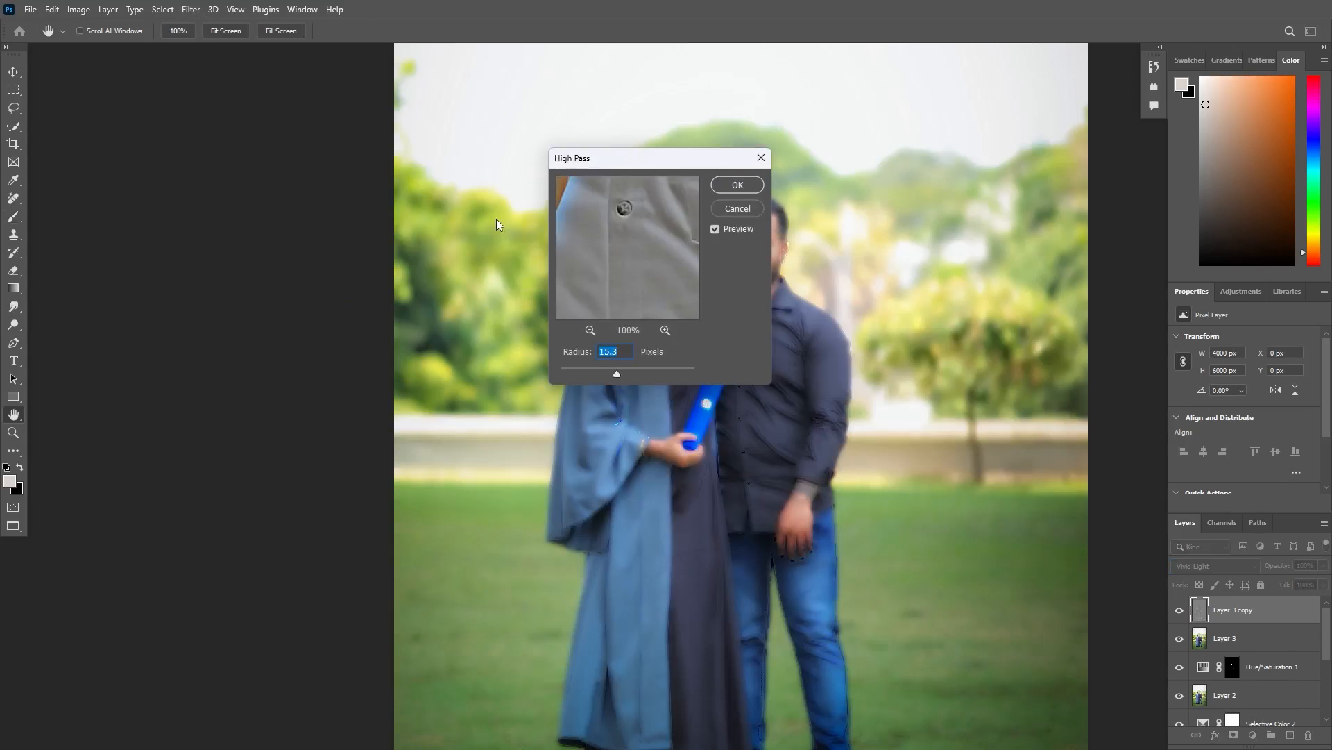
drag(695, 158, 988, 154)
key(Return)
key(b)
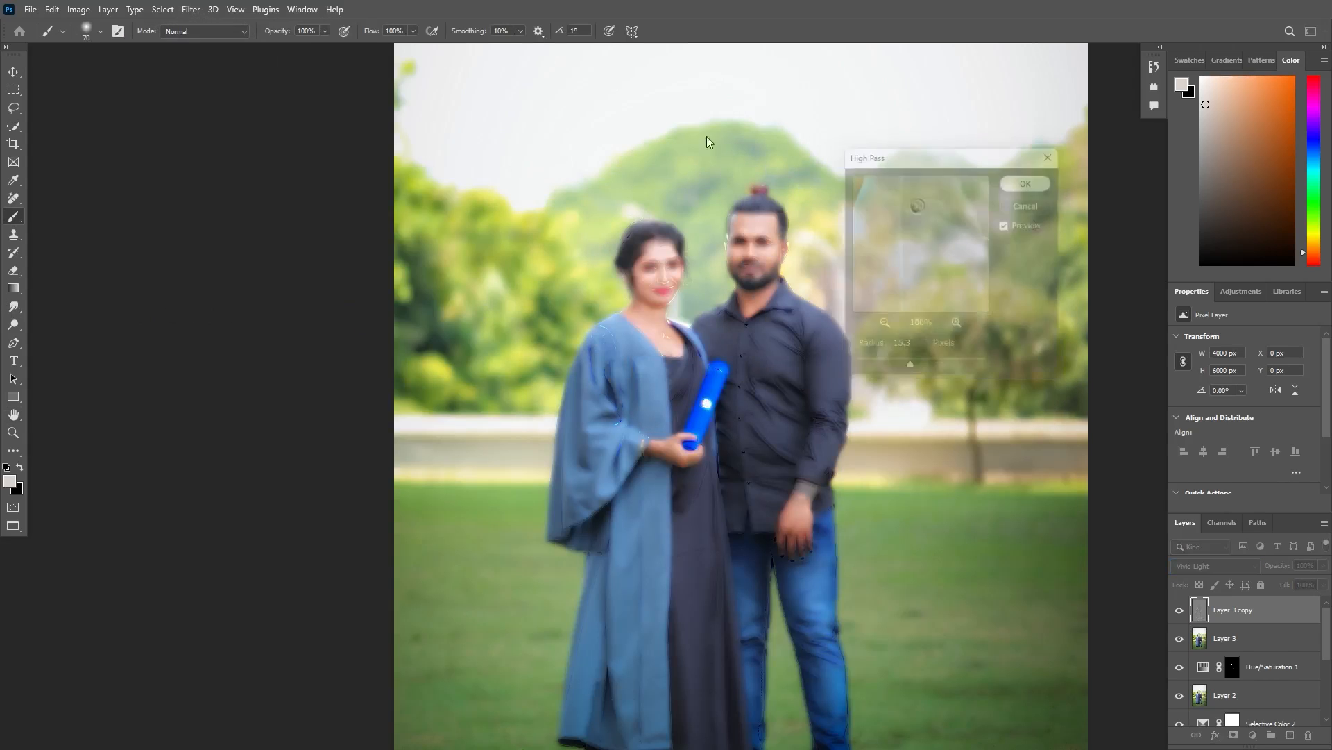
- Apply a Gaussian Blur with a radius of 4.0 pixels to the inverted Vivid Light layer
click(191, 9)
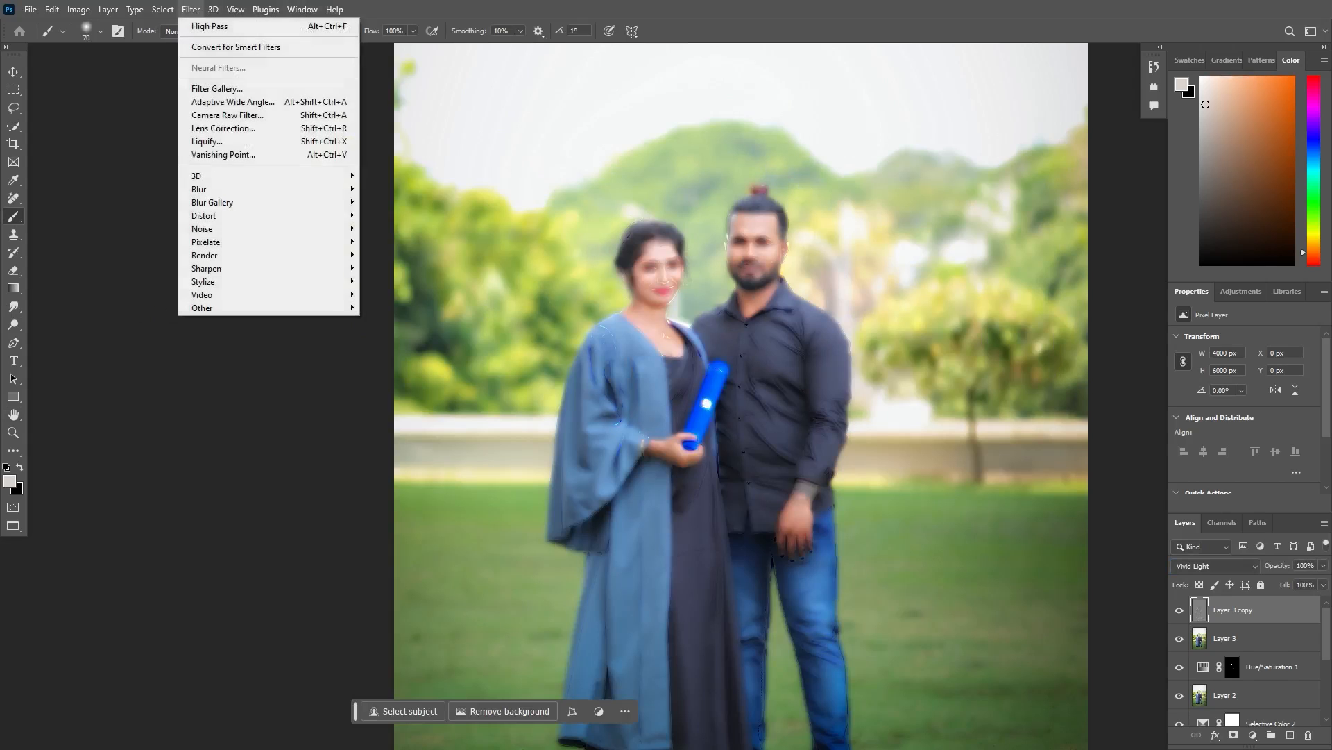
key(Right)
key(Down)
key(Down)
key(Down)
key(Down)
key(Return)
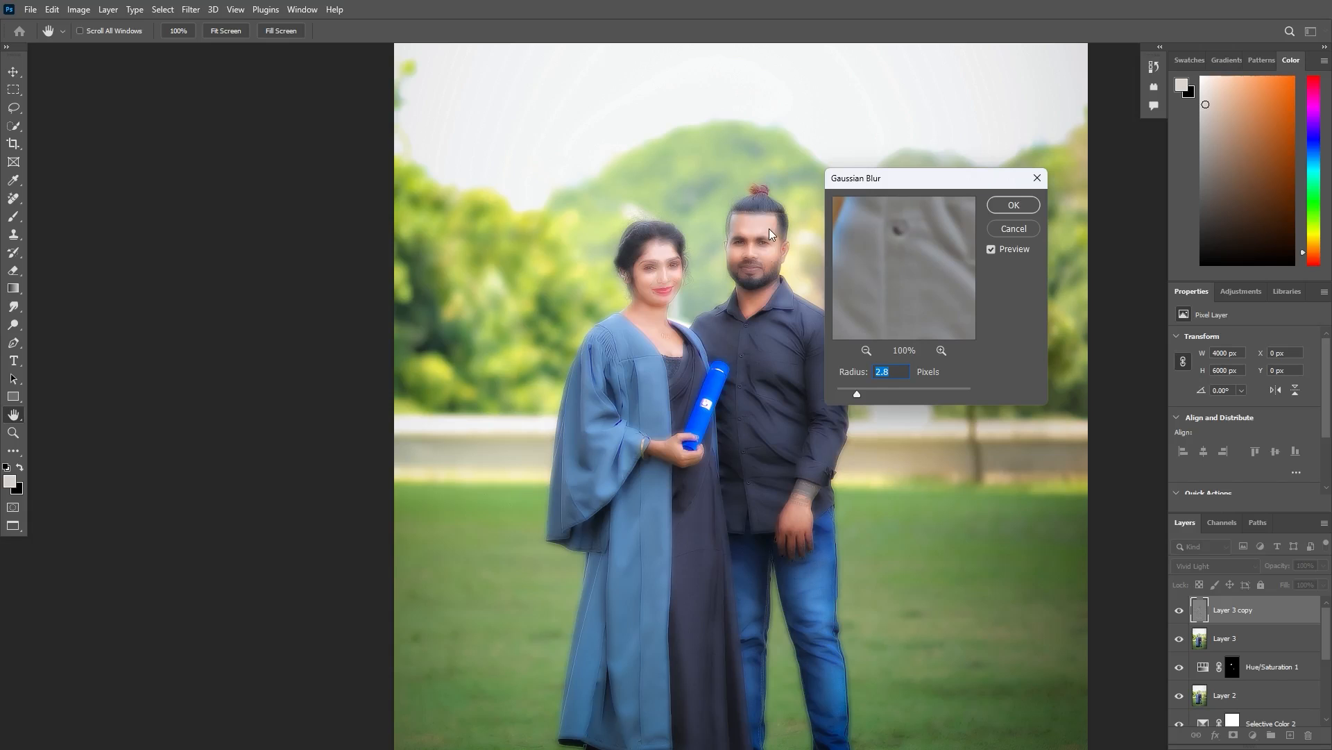
key(ctrl+plus)
key(ctrl+plus)
key(ctrl+plus)
key(ctrl+plus)
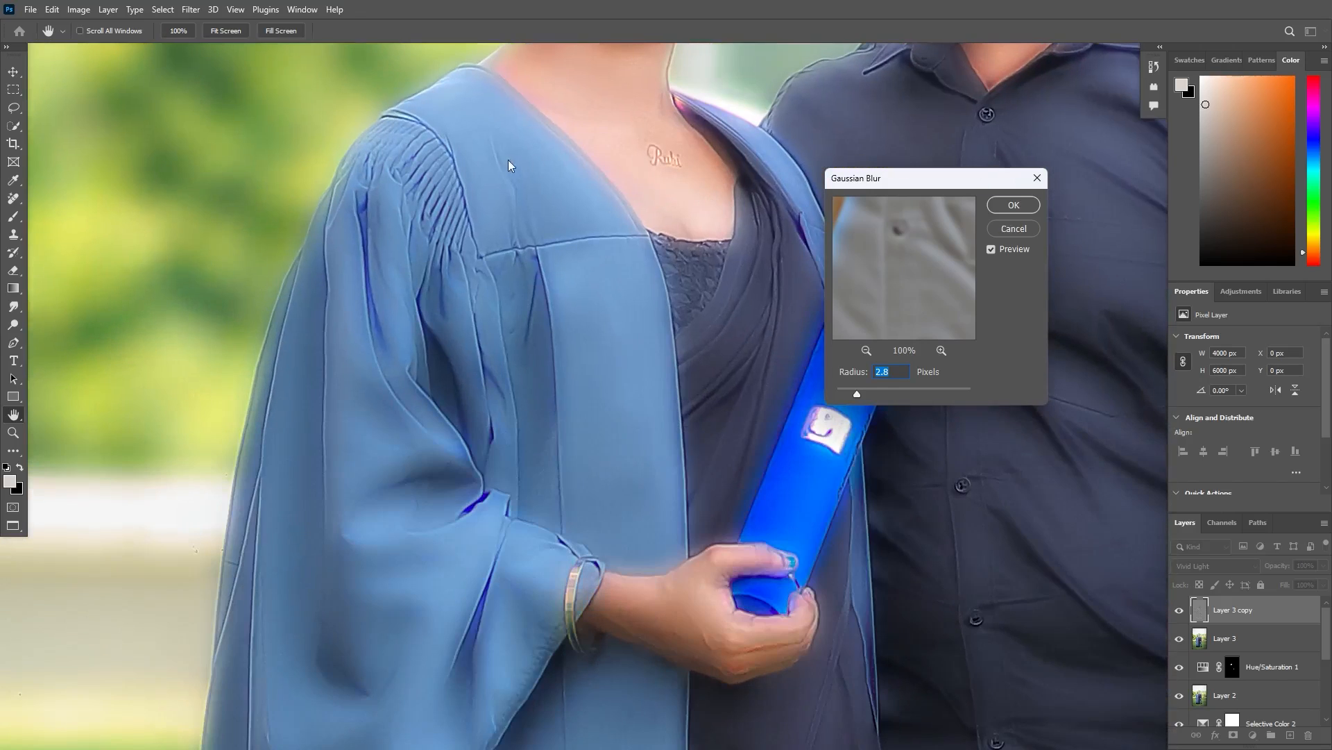
drag(456, 136, 466, 537)
key(shift+Up)
key(Return)
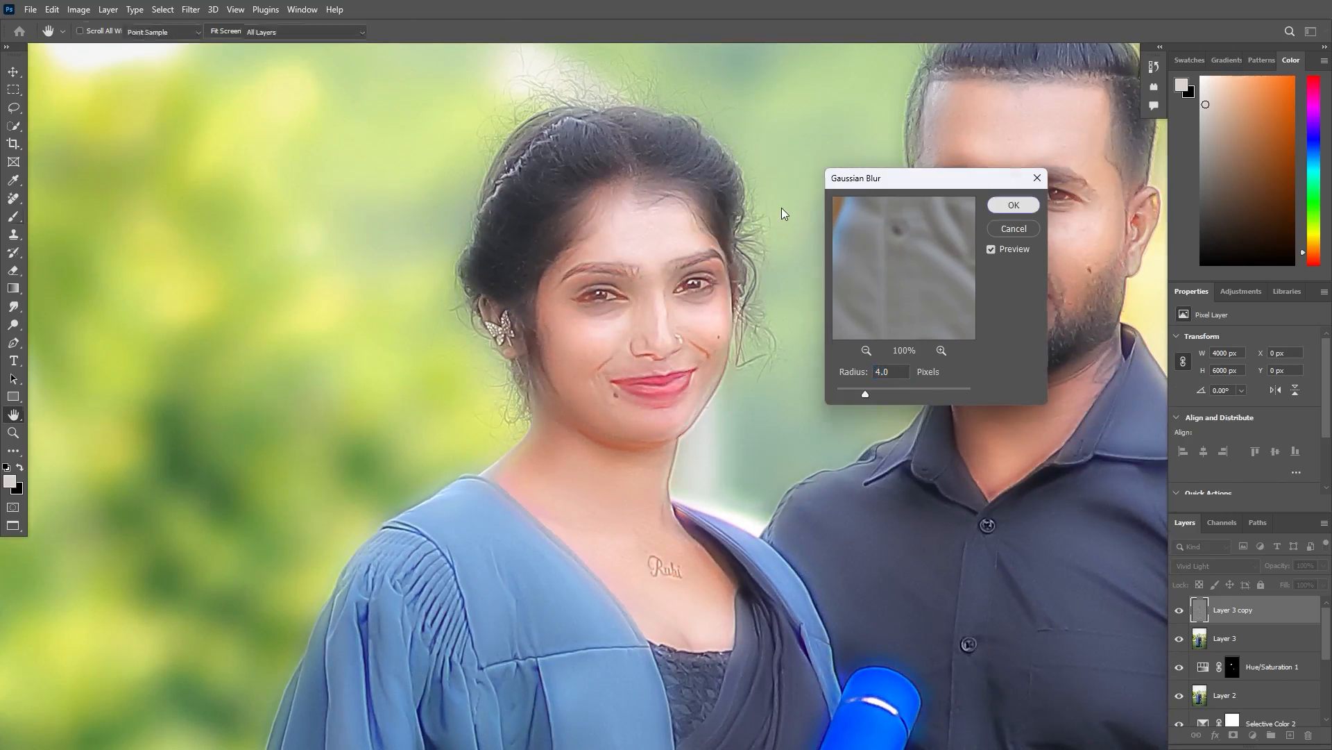
key(b)
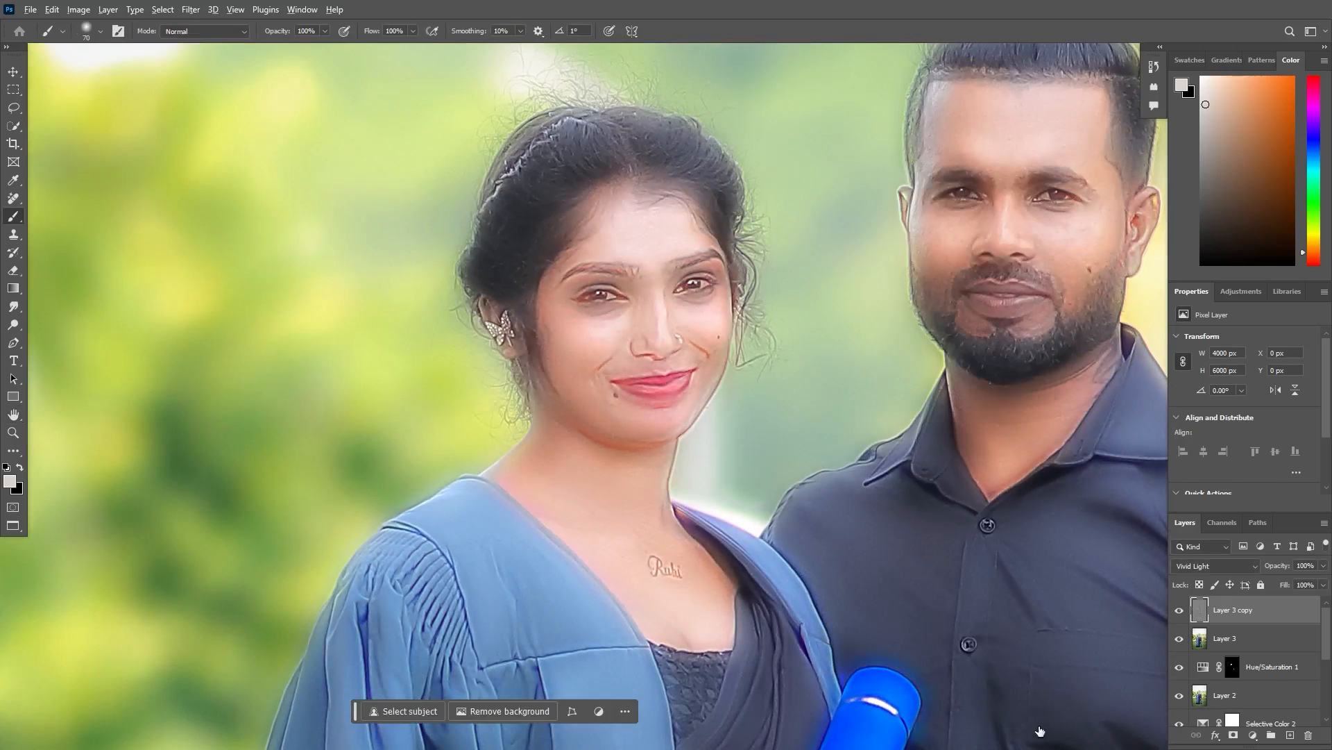
- Add a black layer mask to the Vivid Light layer and reduce the brush size to 45 at the woman's face
alt+click(1233, 735)
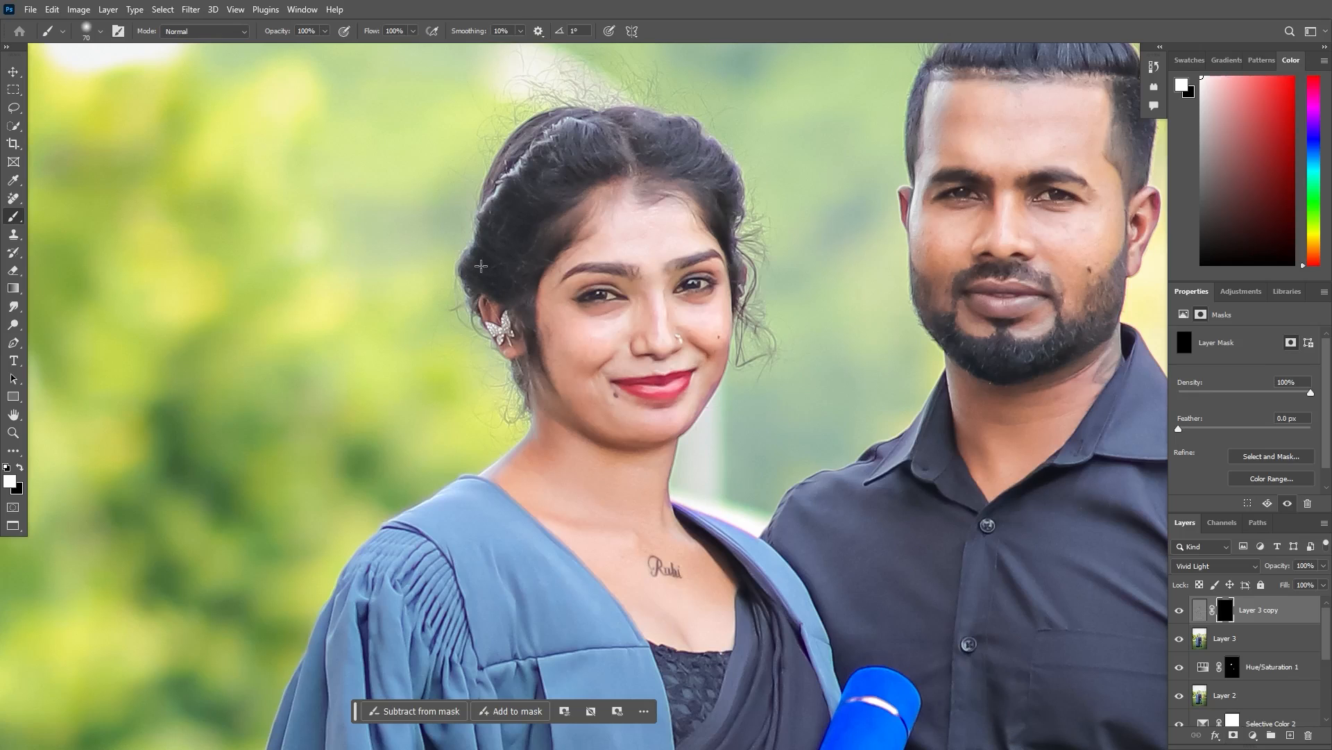
key(ctrl+plus)
drag(563, 277, 654, 547)
key(bracketleft)
key(bracketleft)
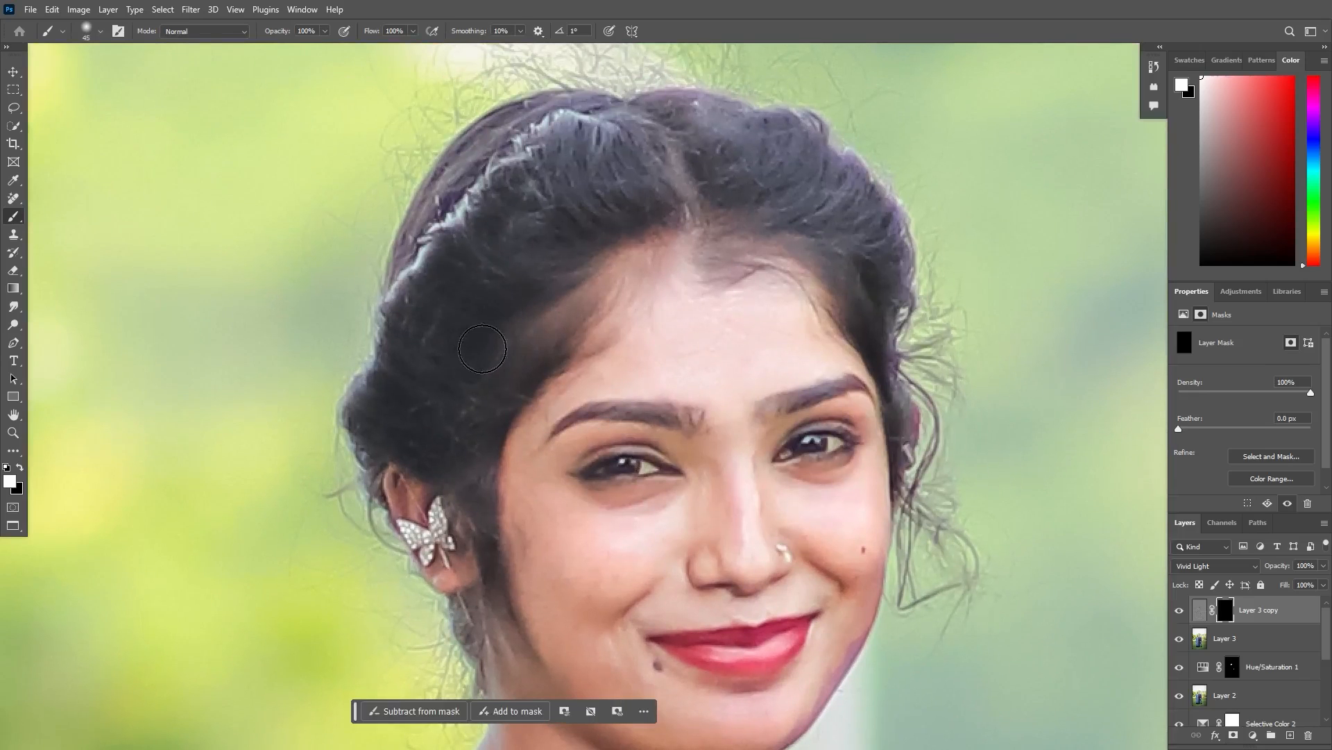
- Paint white on the Vivid Light layer's mask to smooth the woman's face, neck and chest, correcting overspill with black
drag(515, 456, 511, 291)
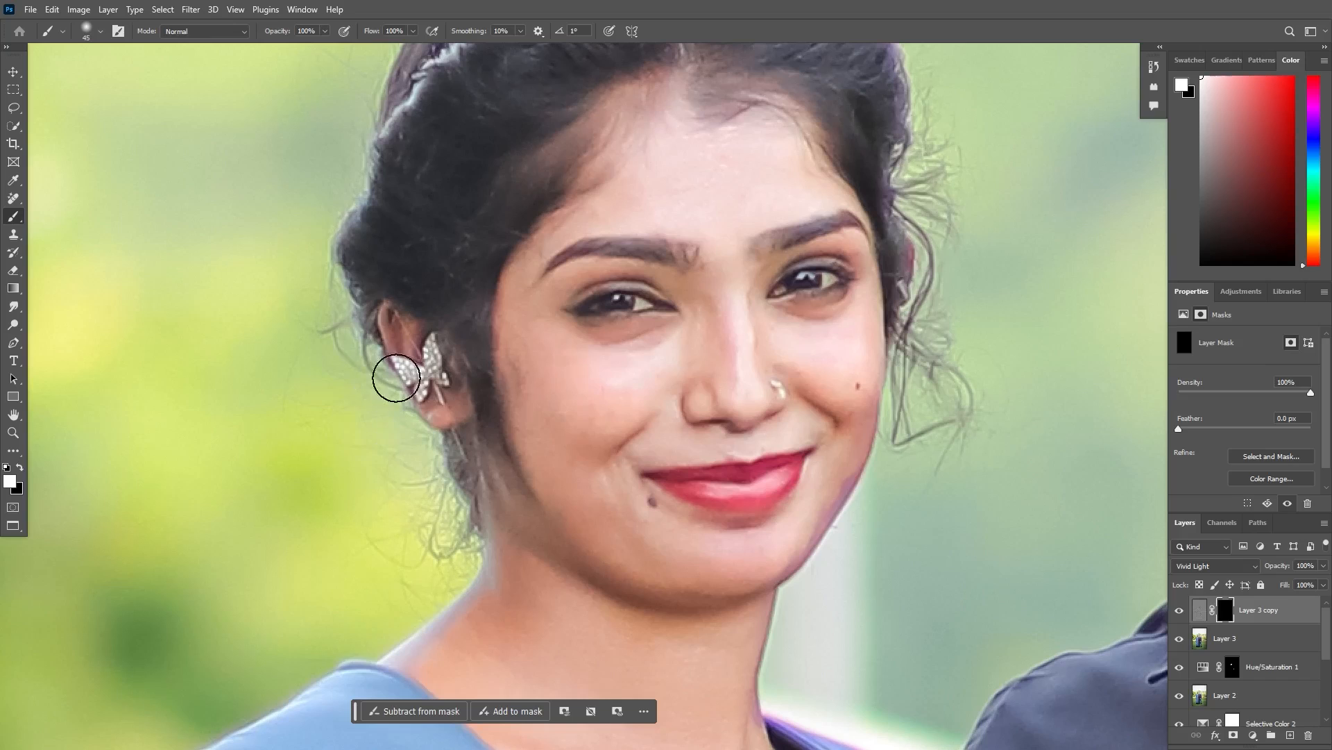
drag(469, 509, 404, 418)
drag(506, 494, 453, 403)
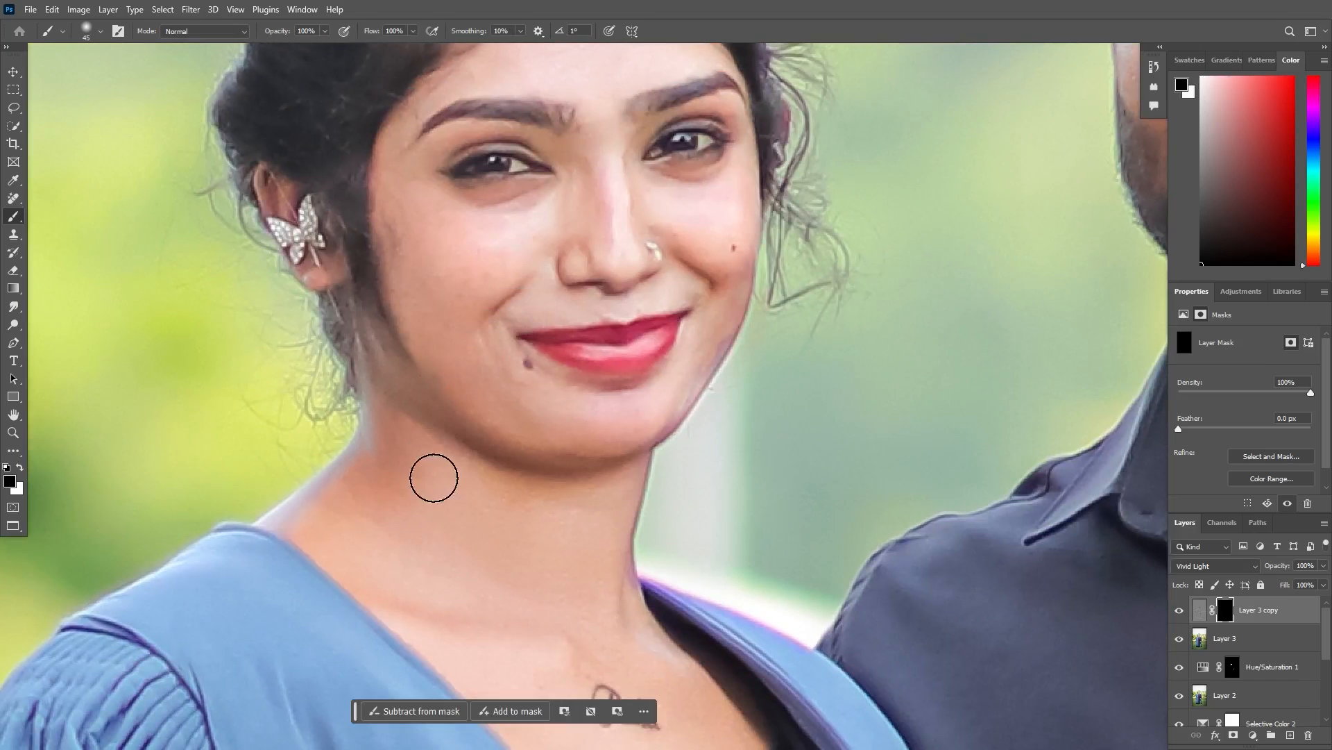
drag(559, 417, 604, 296)
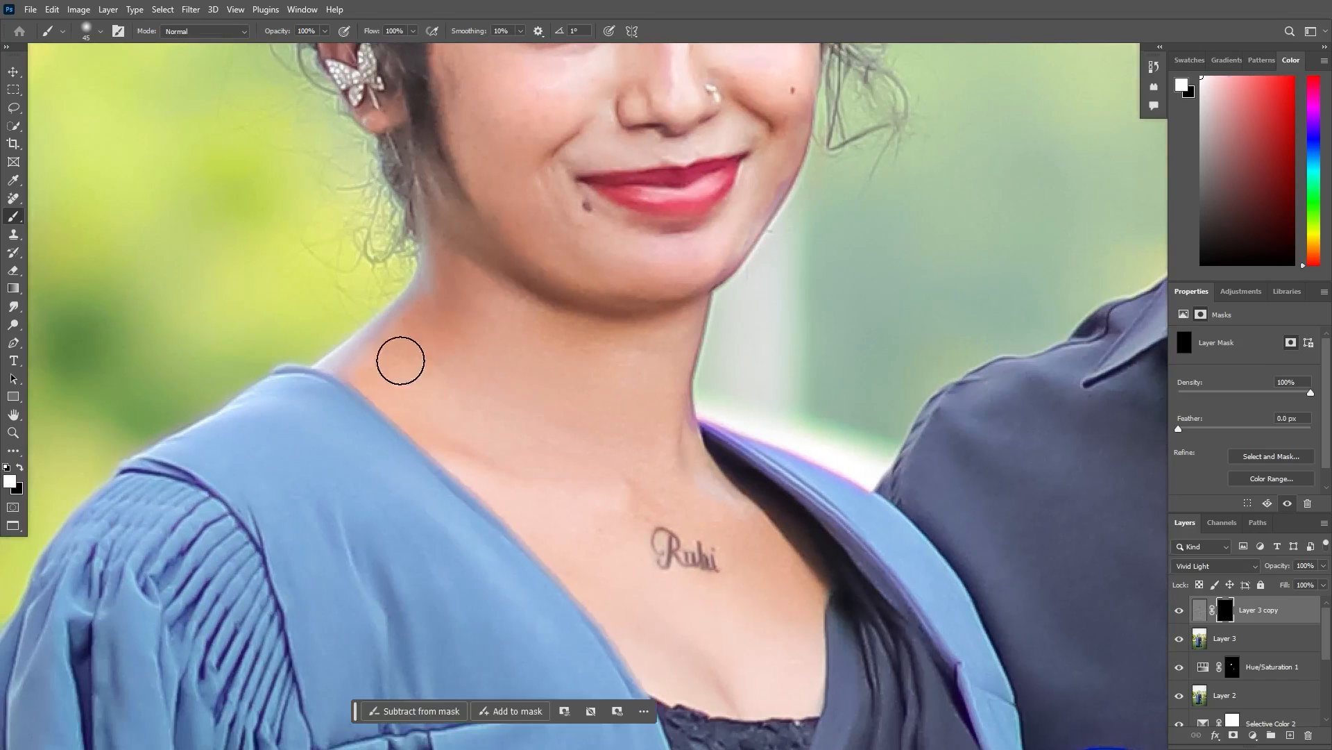
drag(409, 413, 334, 166)
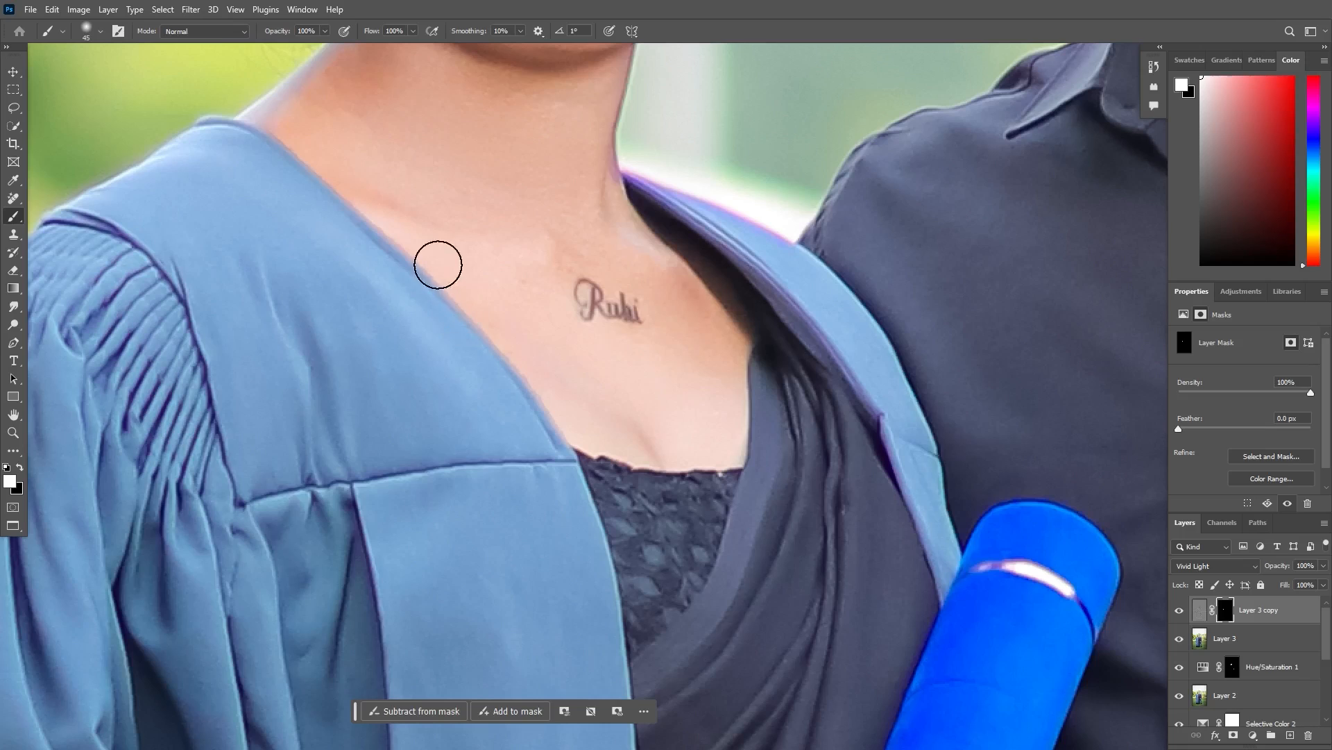
key(x)
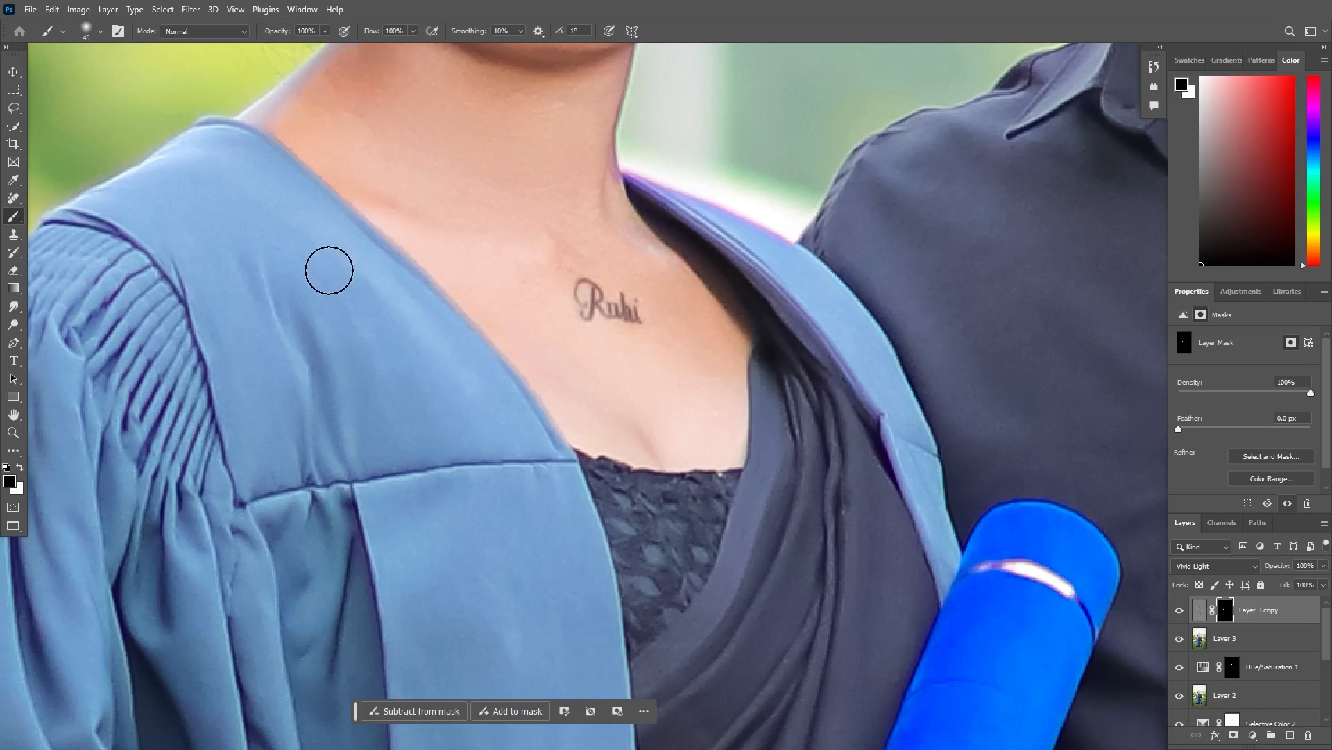
drag(466, 373, 459, 381)
key(x)
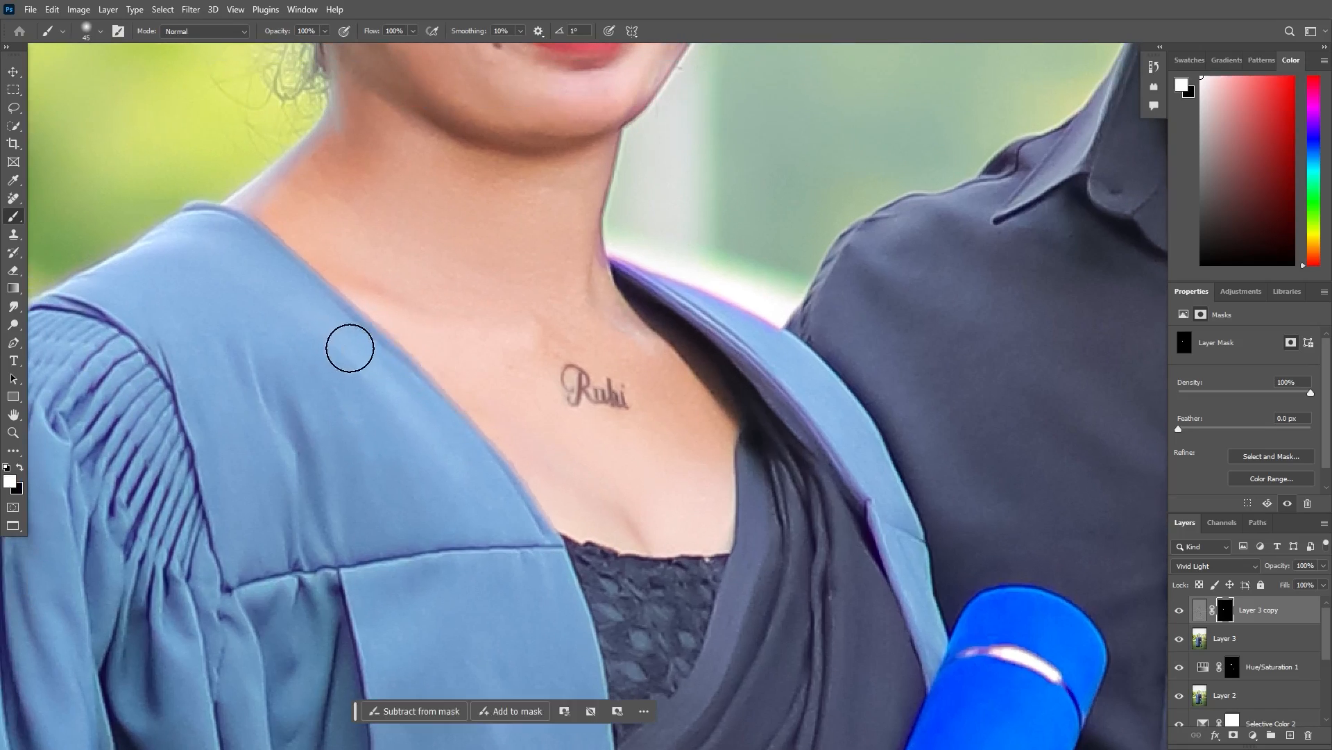
- Paint white on the Vivid Light layer's mask over the man's face to smooth his skin
drag(520, 191, 402, 503)
drag(774, 188, 149, 455)
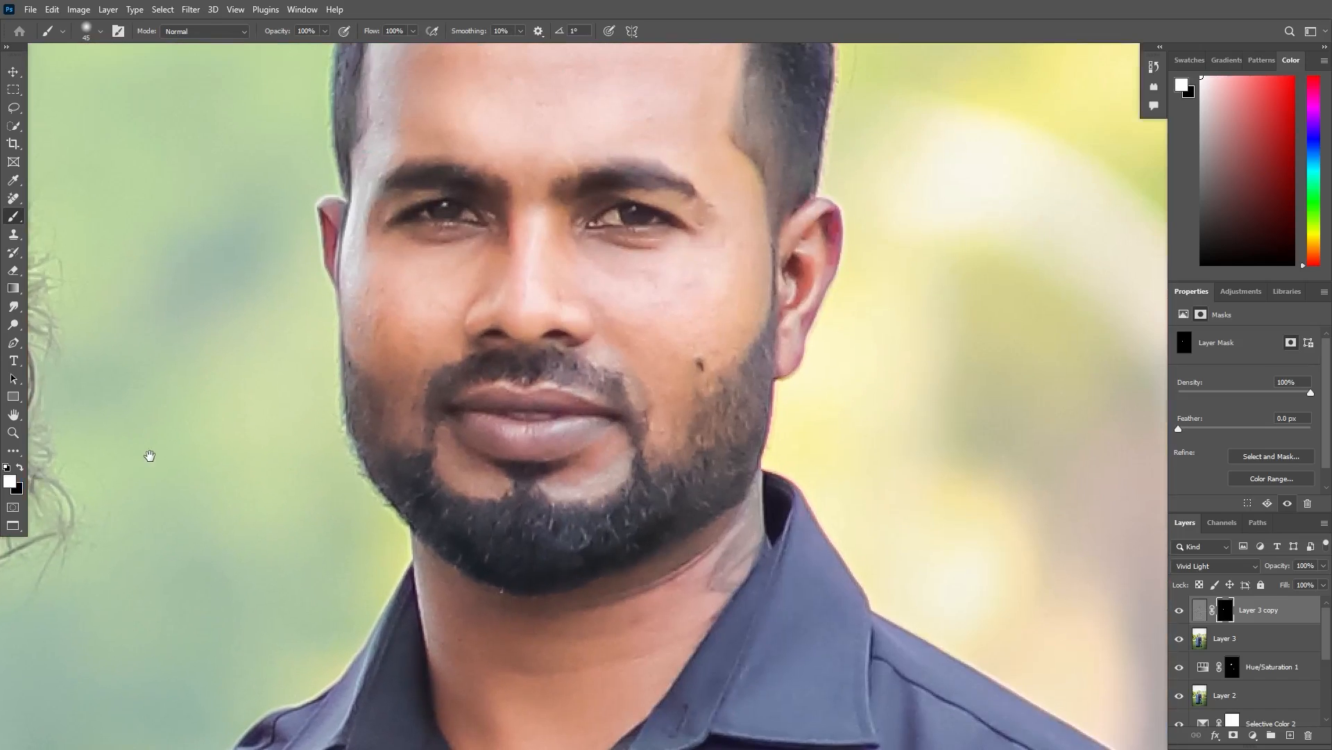
drag(466, 287, 628, 492)
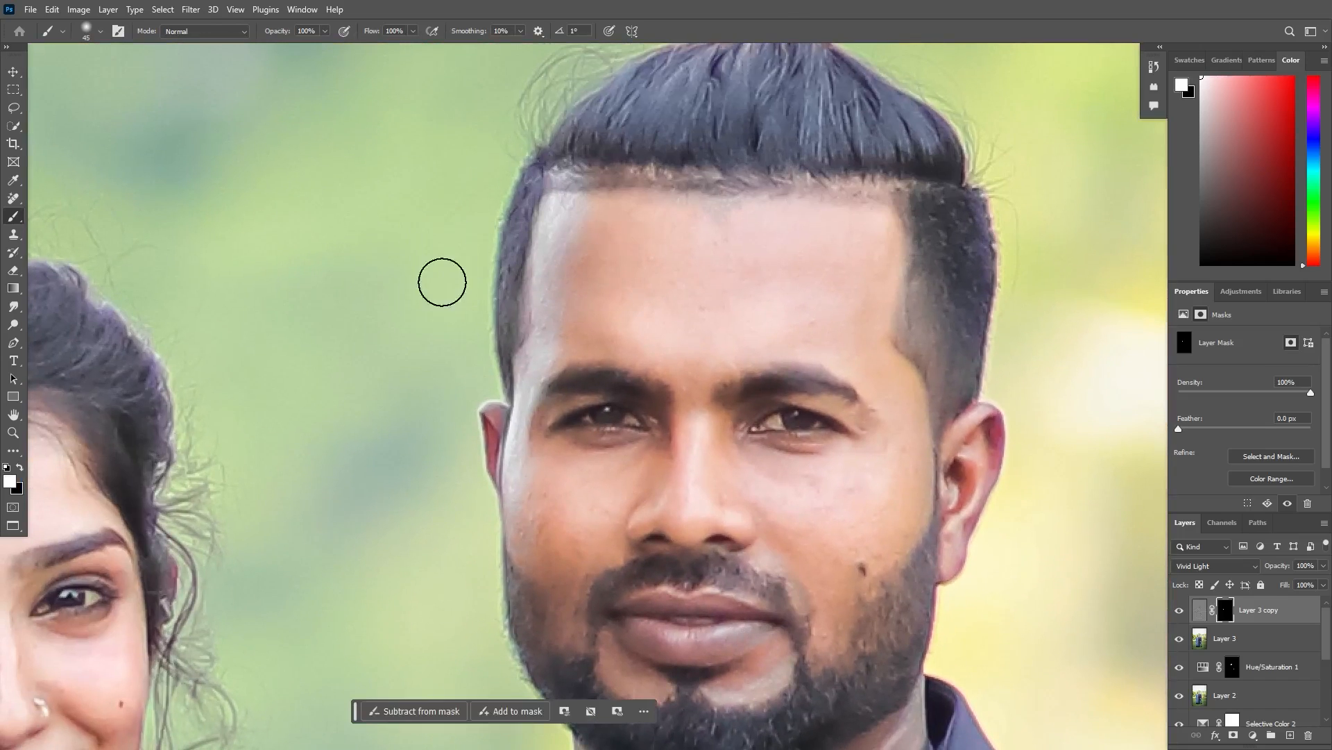
drag(660, 340, 732, 195)
drag(428, 326, 442, 310)
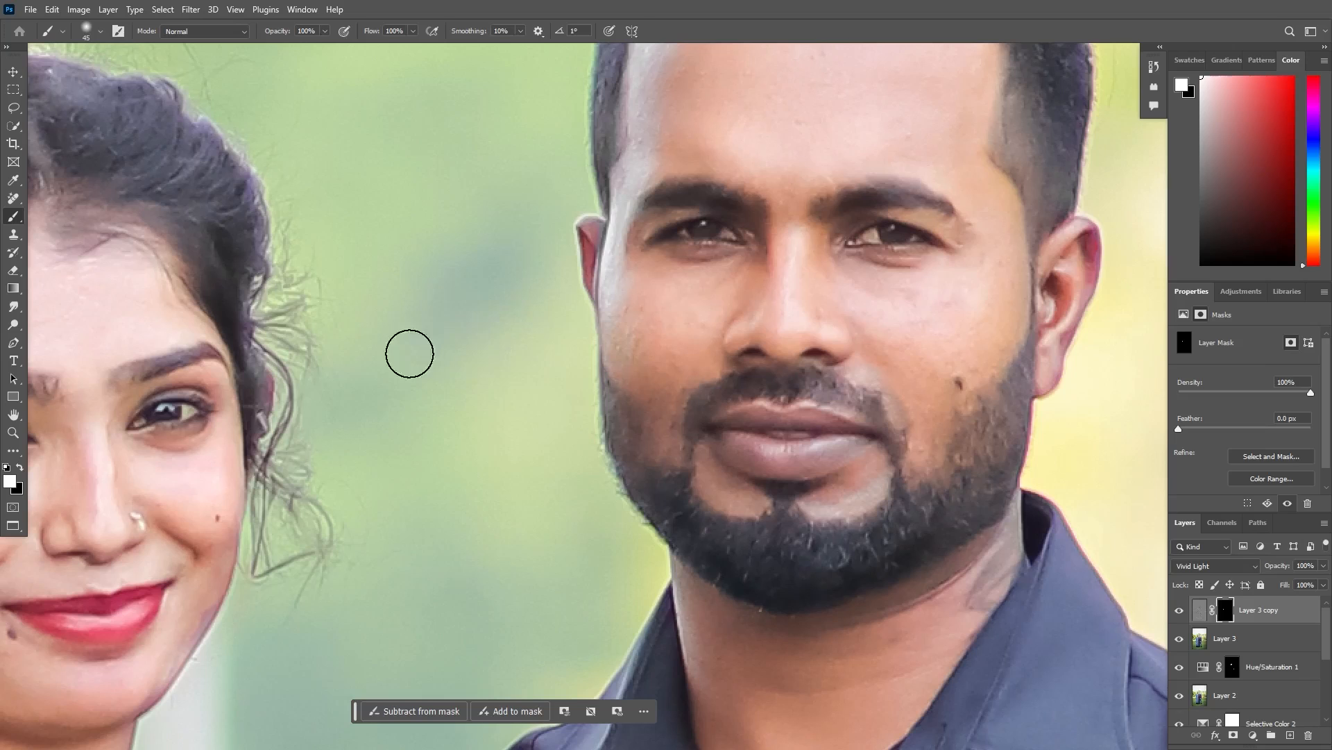
drag(686, 360, 726, 529)
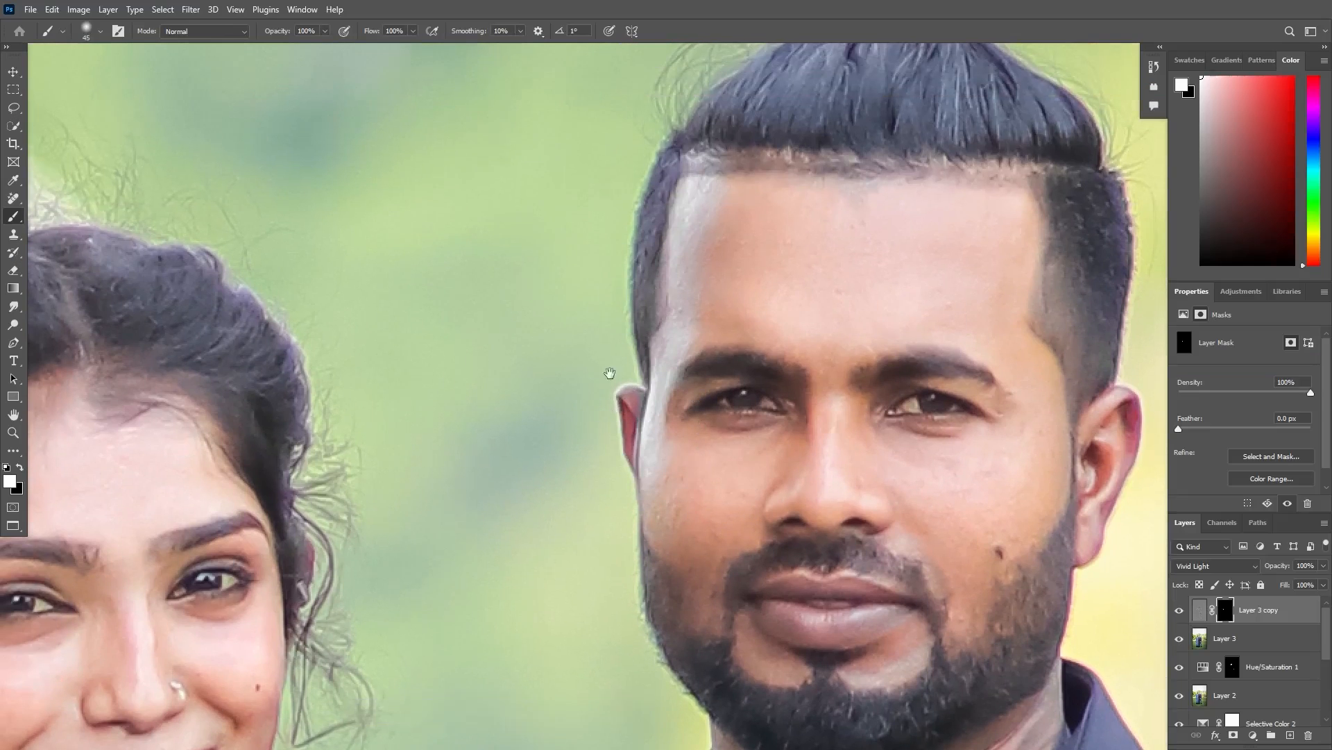
drag(610, 372, 679, 280)
drag(643, 191, 696, 223)
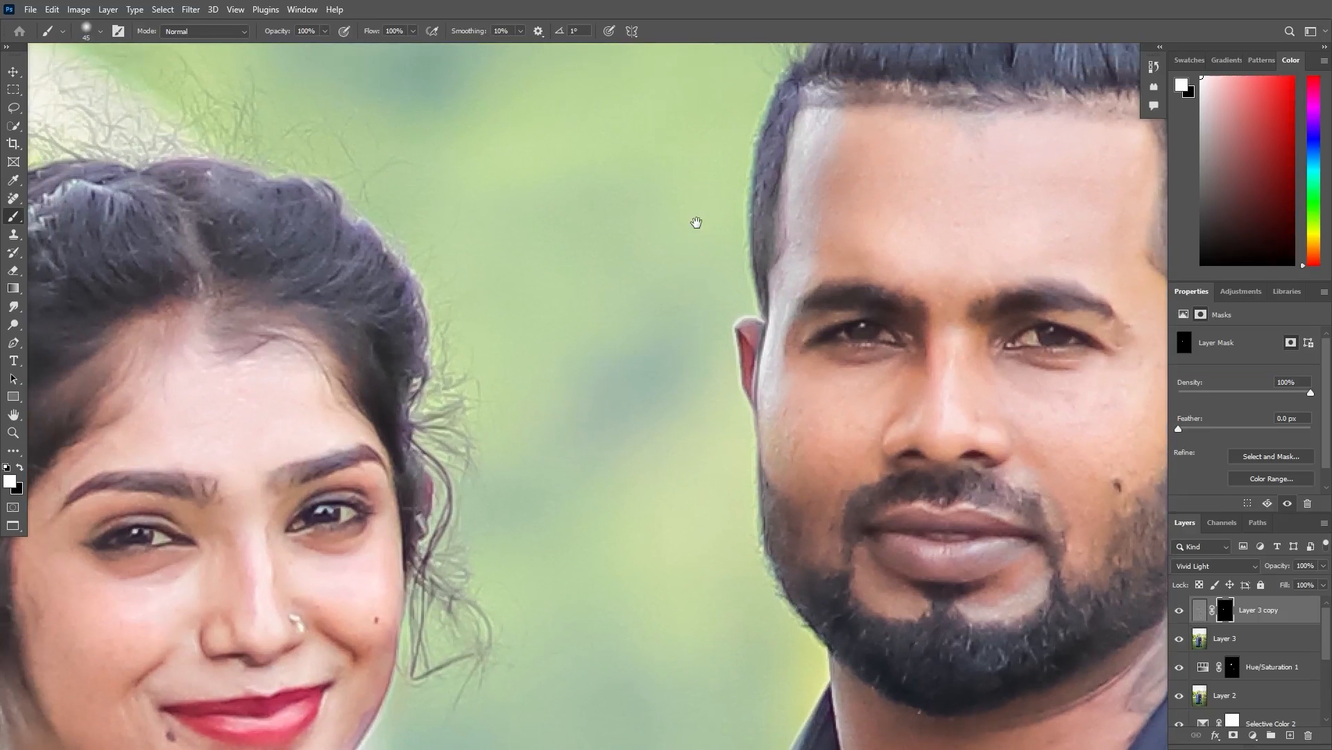
- Stamp all visible layers into a new layer on top of the smoothing layer
scroll(802, 165, down, 6)
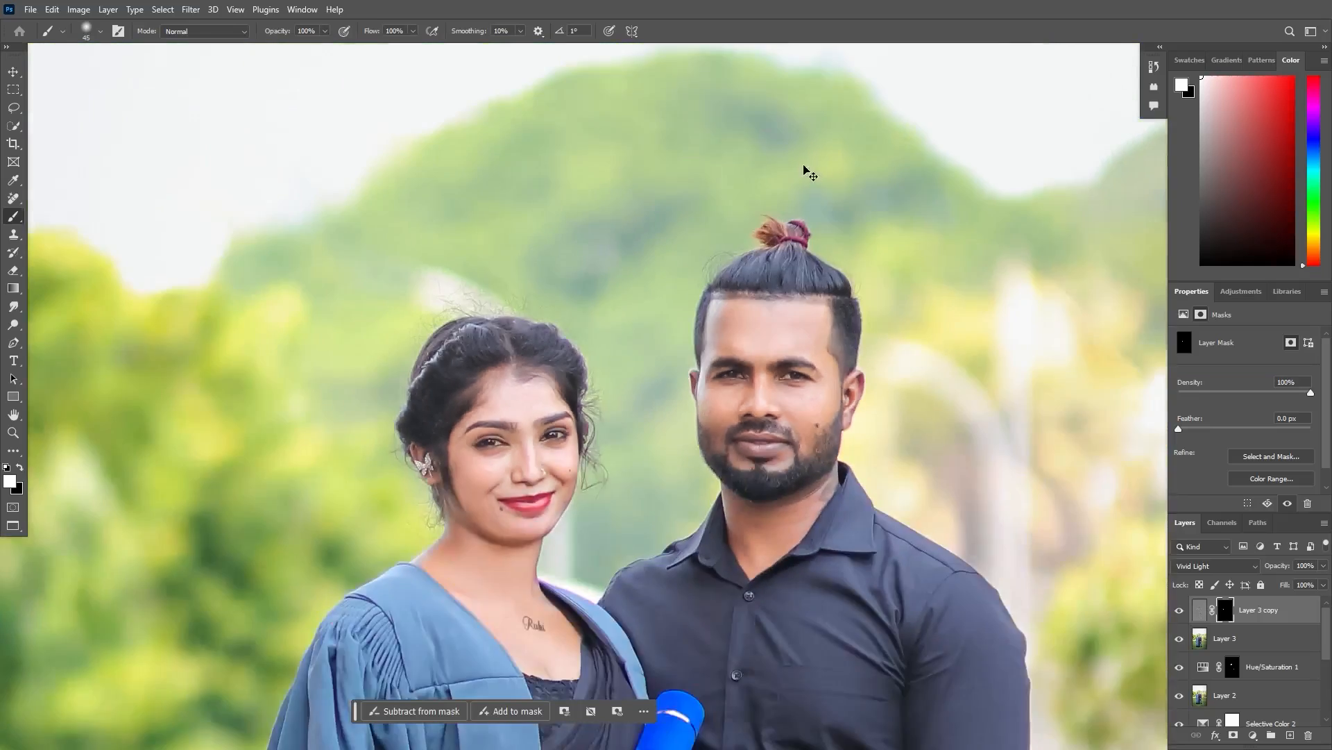
scroll(996, 624, up, 6)
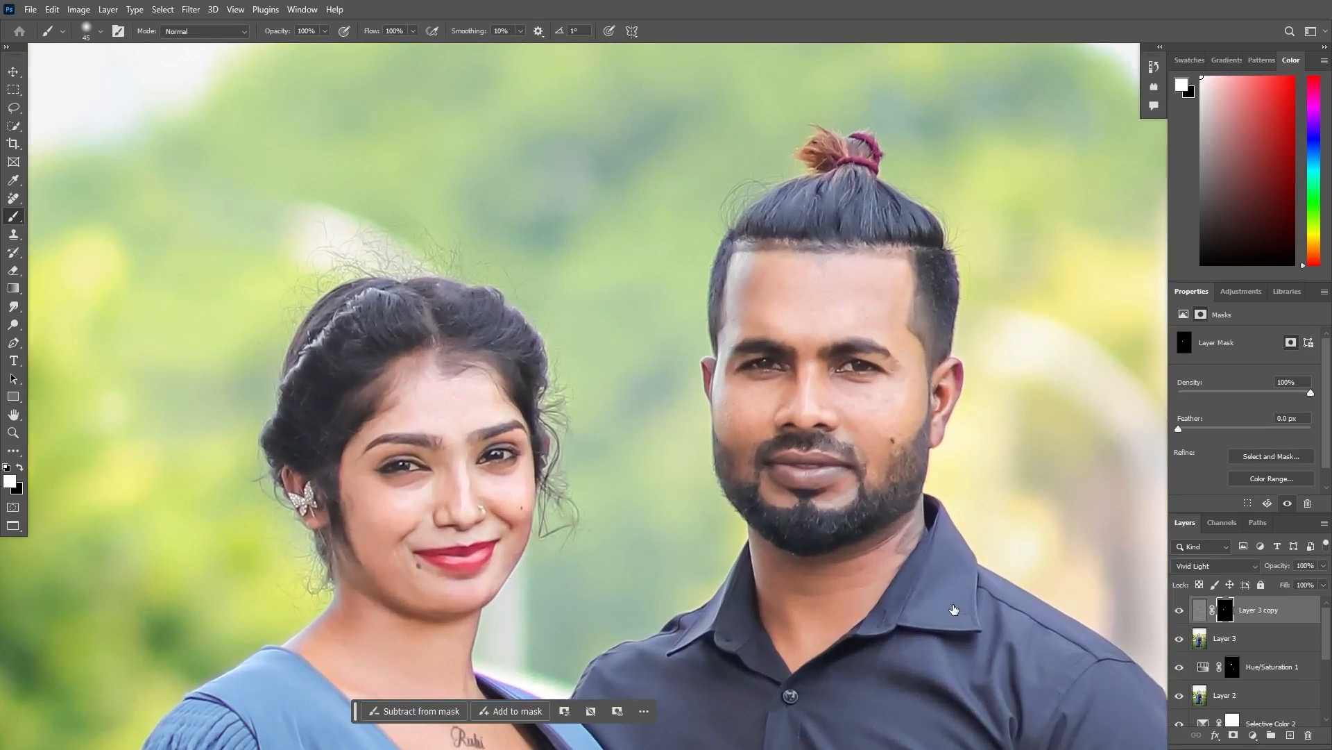
scroll(955, 609, down, 6)
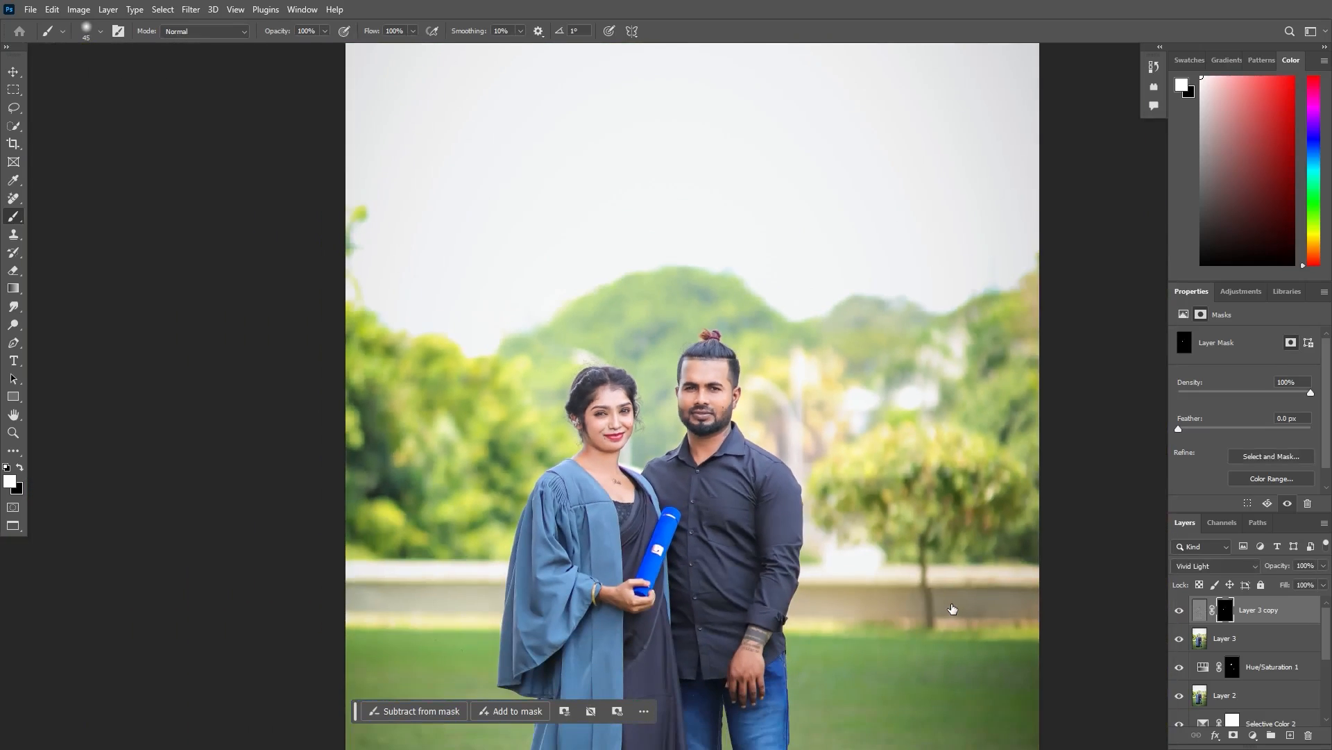
key(ctrl+shift+alt+e)
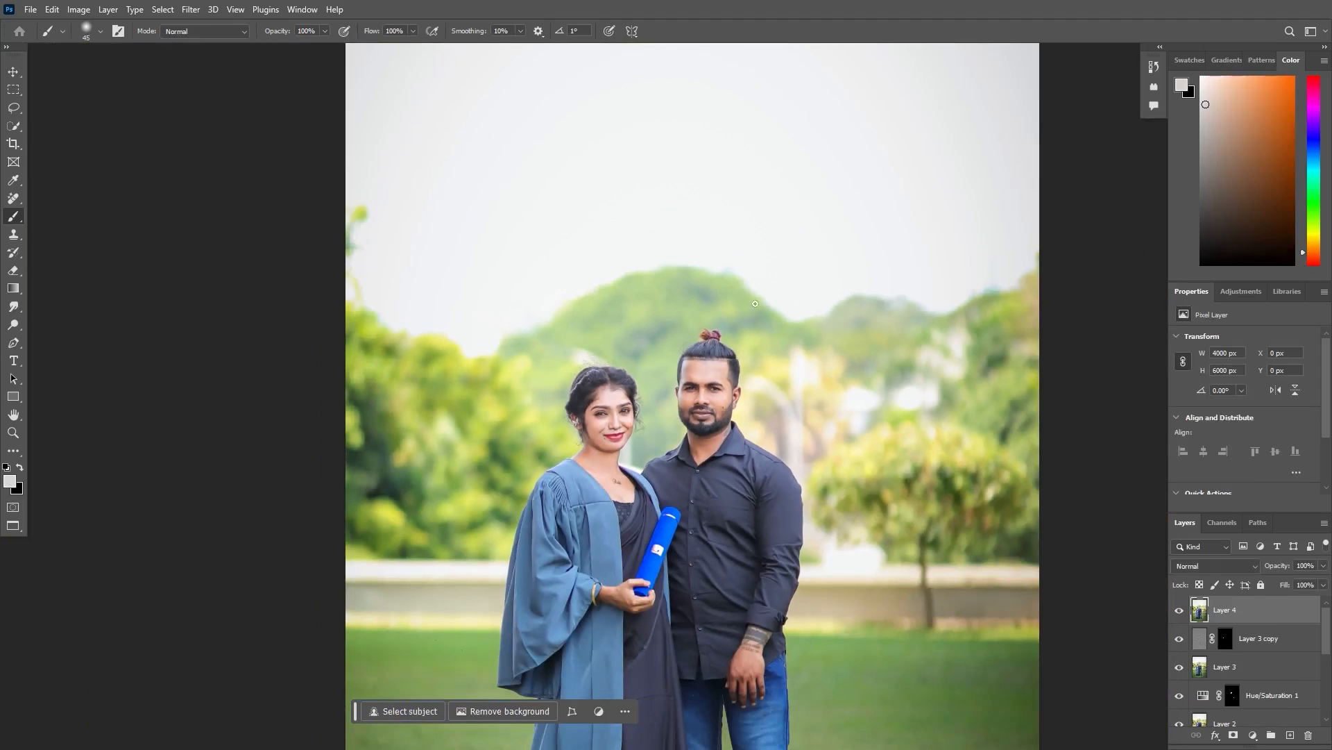
click(191, 10)
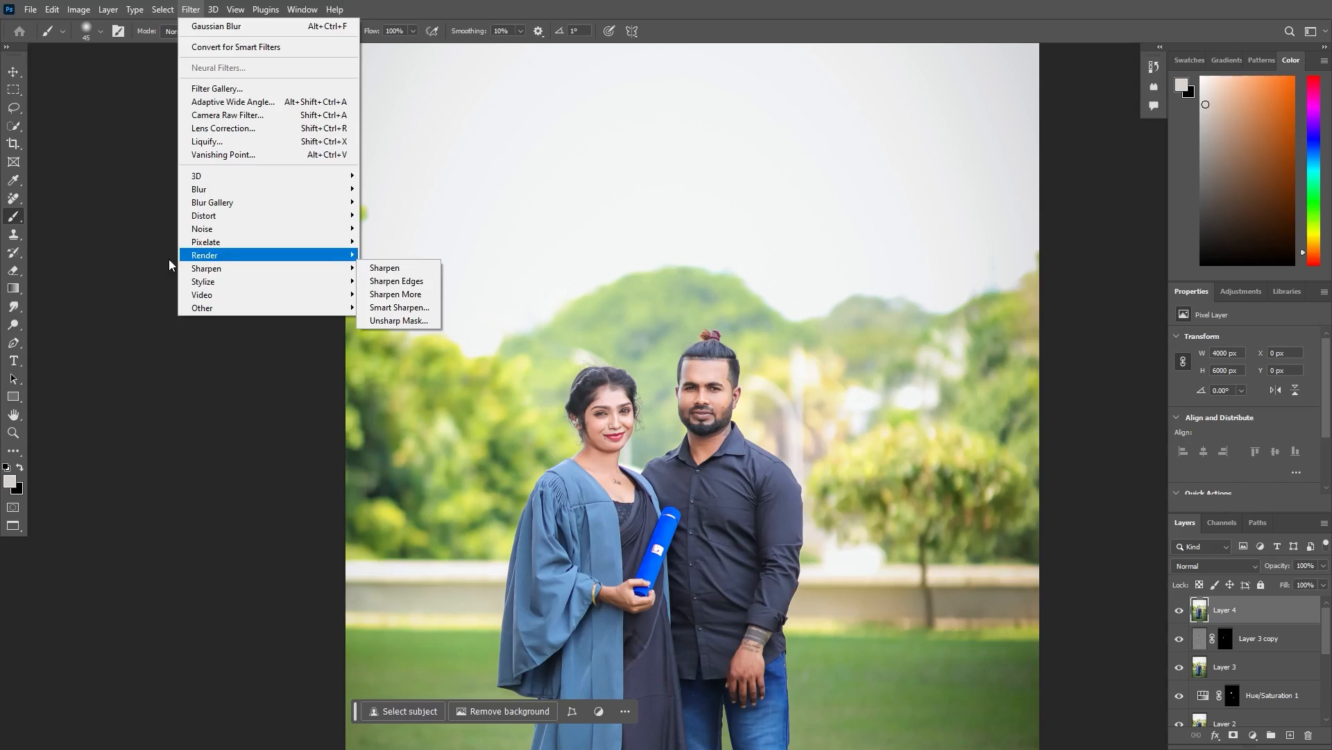
click(169, 265)
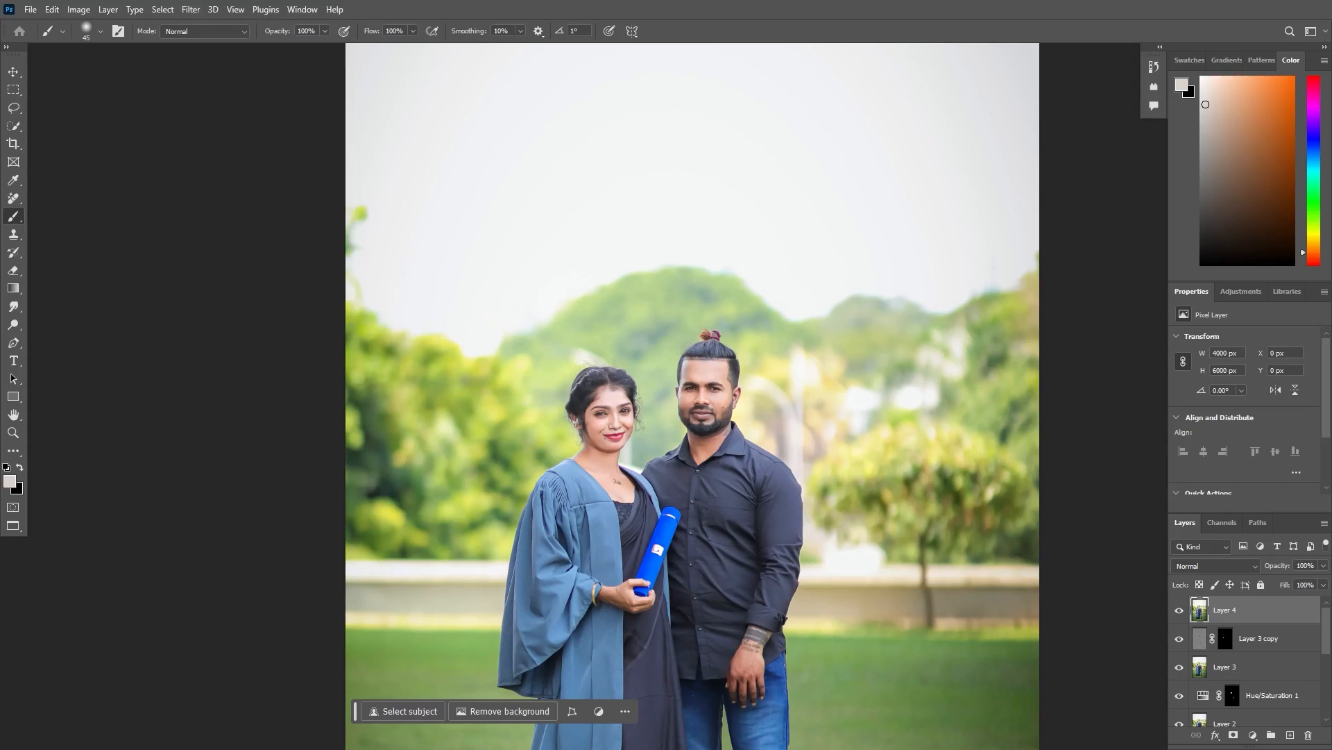
- Set up the Dodge tool with the Highlights range and an exposure of 10%
click(14, 324)
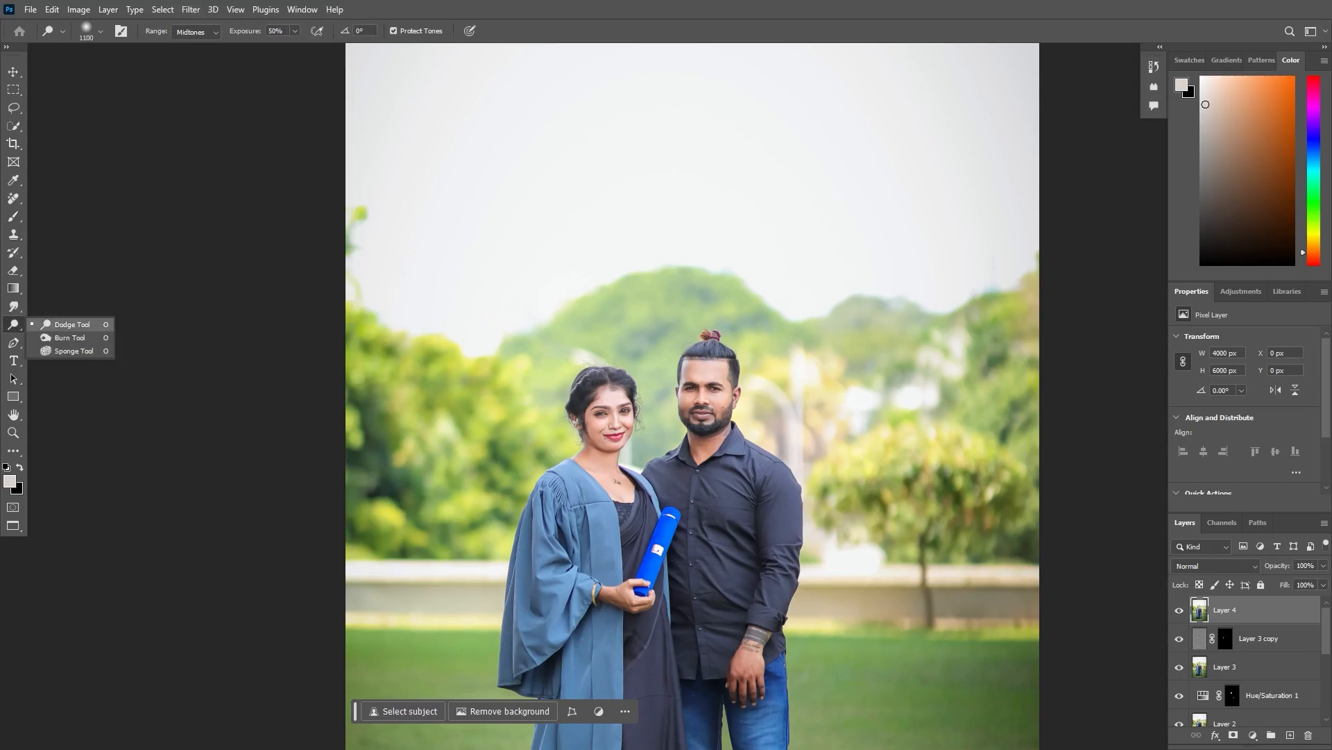
click(66, 324)
click(196, 32)
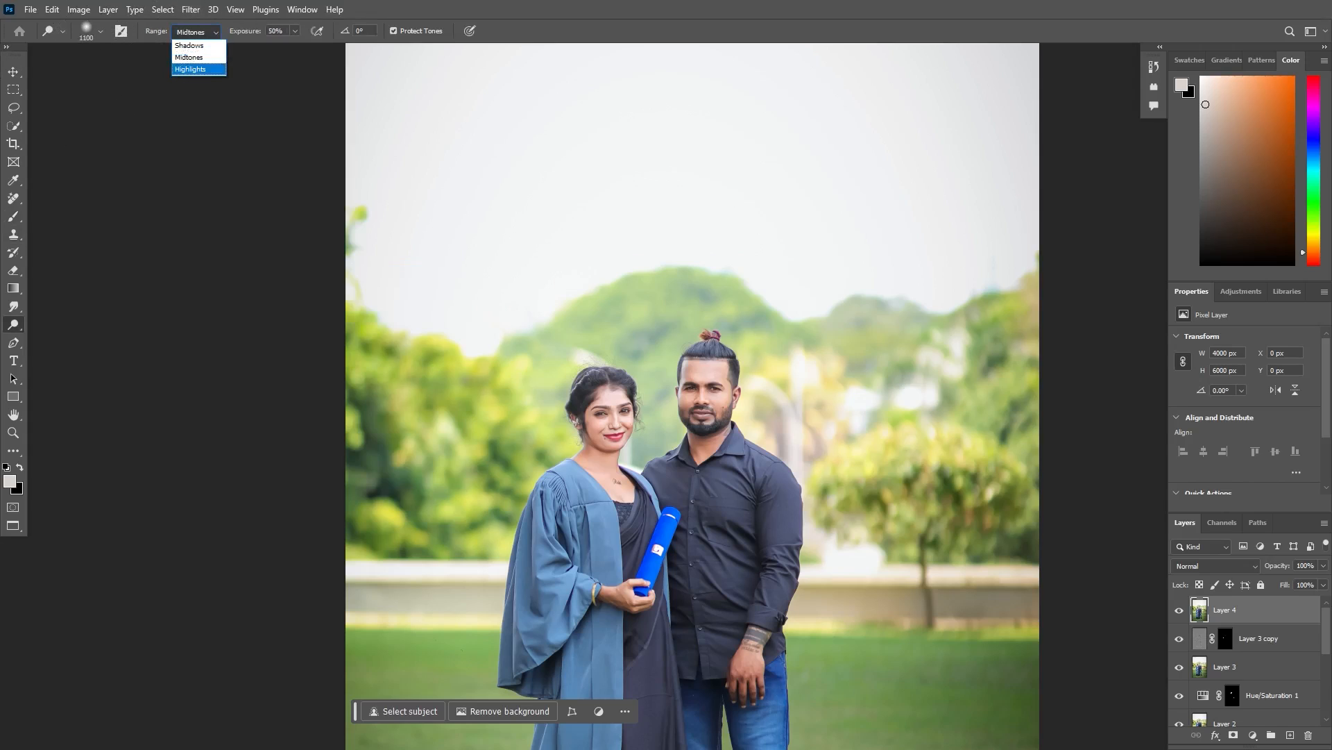
click(191, 69)
click(295, 32)
drag(296, 46, 266, 47)
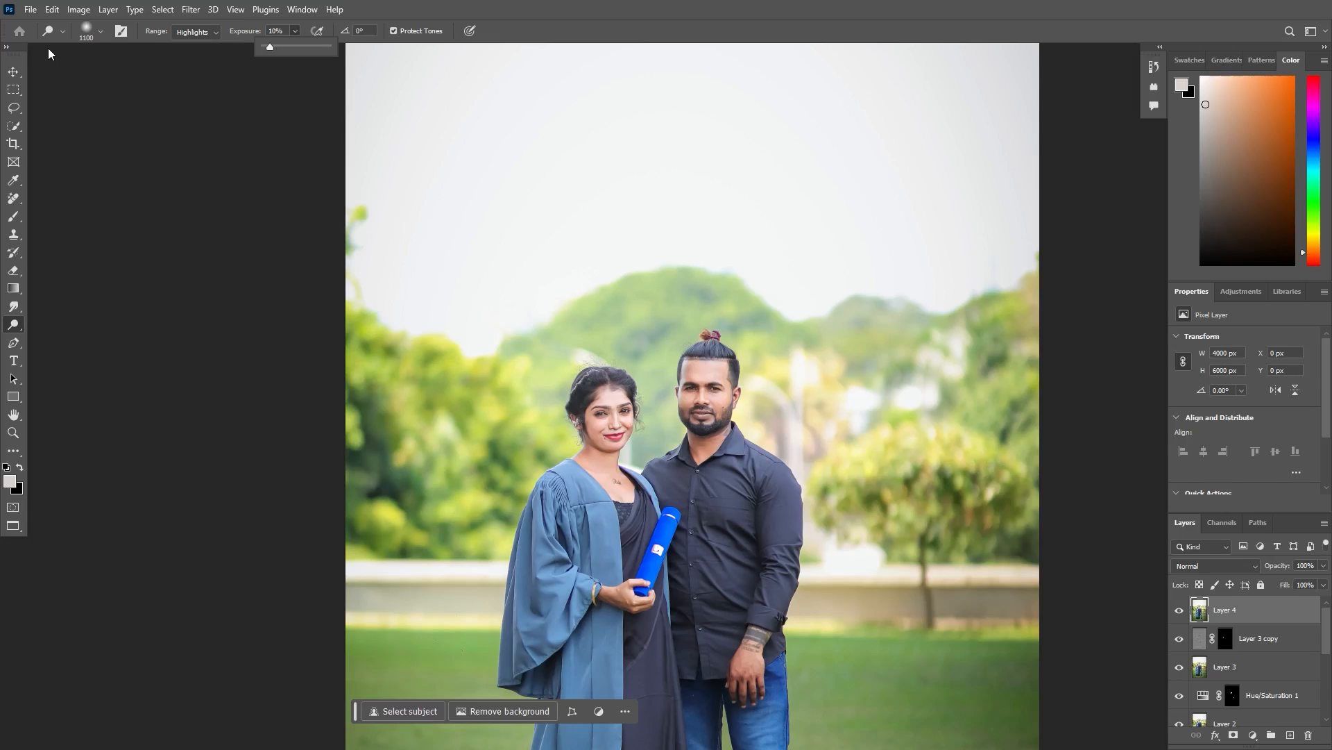
click(837, 503)
- Reduce the Dodge brush to 400 and brighten the highlights on the couple's clothing
key(ctrl+plus)
key(bracketleft)
key(bracketleft)
key(bracketleft)
key(bracketleft)
key(bracketleft)
key(bracketleft)
key(bracketleft)
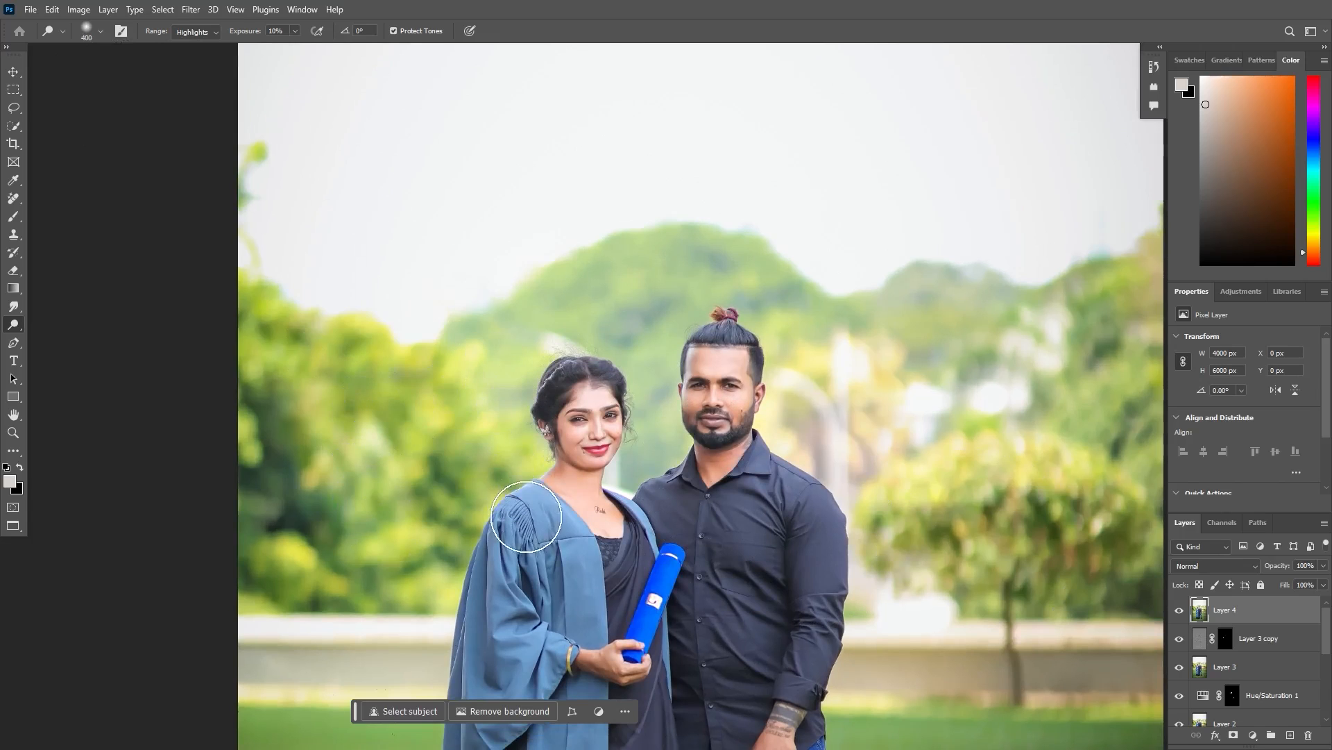
scroll(348, 420, down, 5)
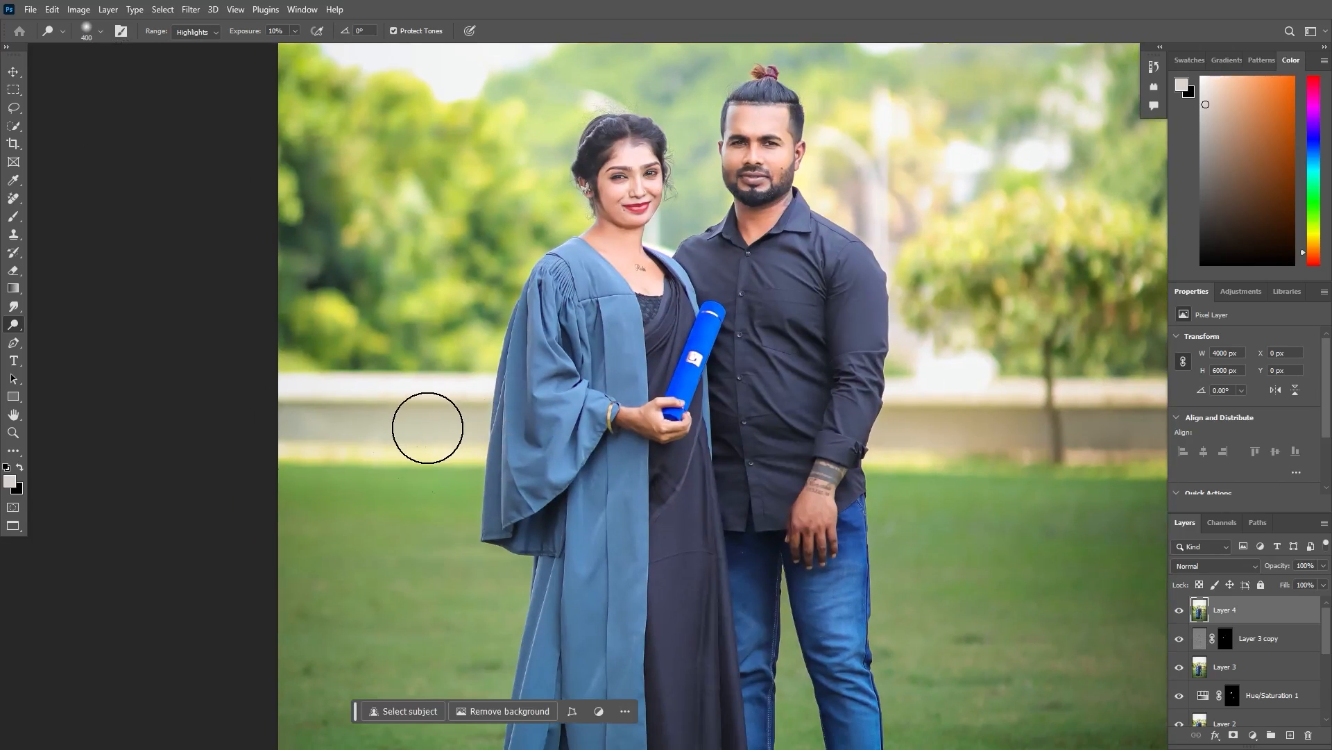
- Enlarge the Dodge brush to 1100 and brighten the sky just above the hill behind the couple
key(ctrl+minus)
key(ctrl+minus)
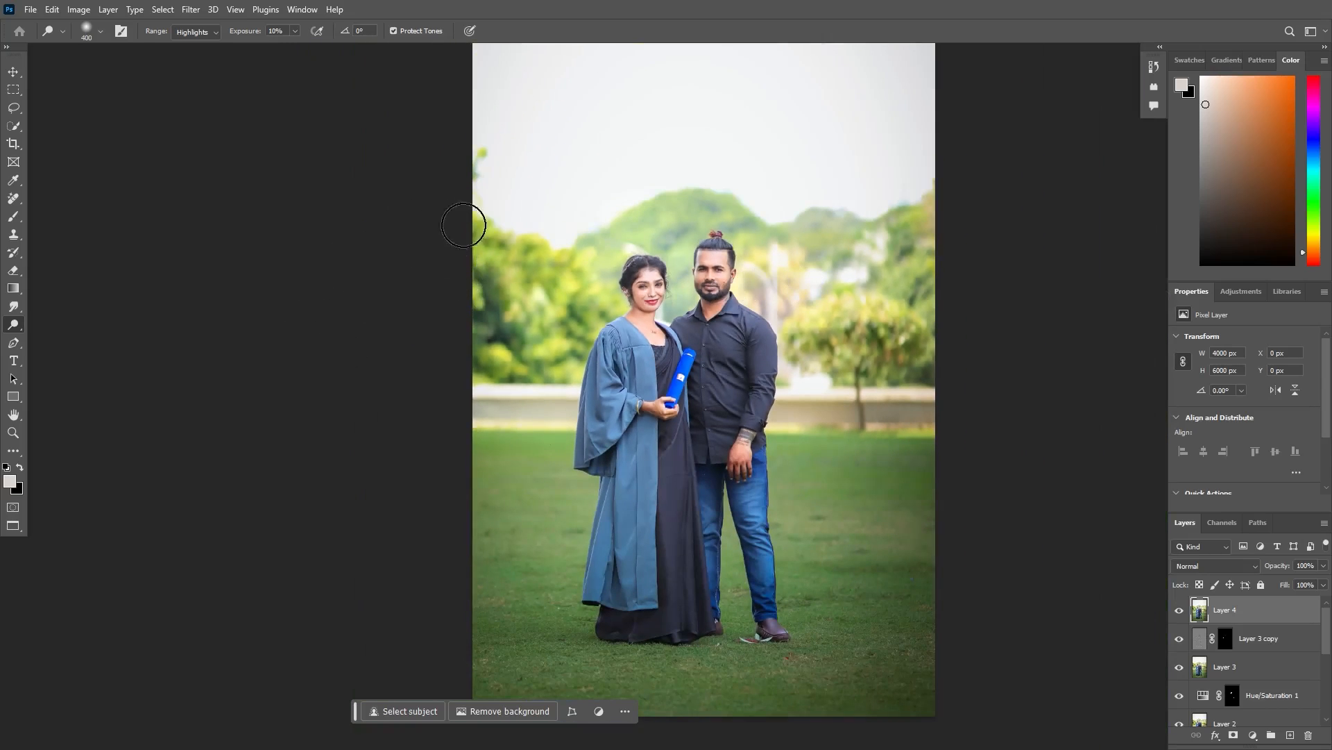
key(bracketright)
key(bracketright)
key(bracketright)
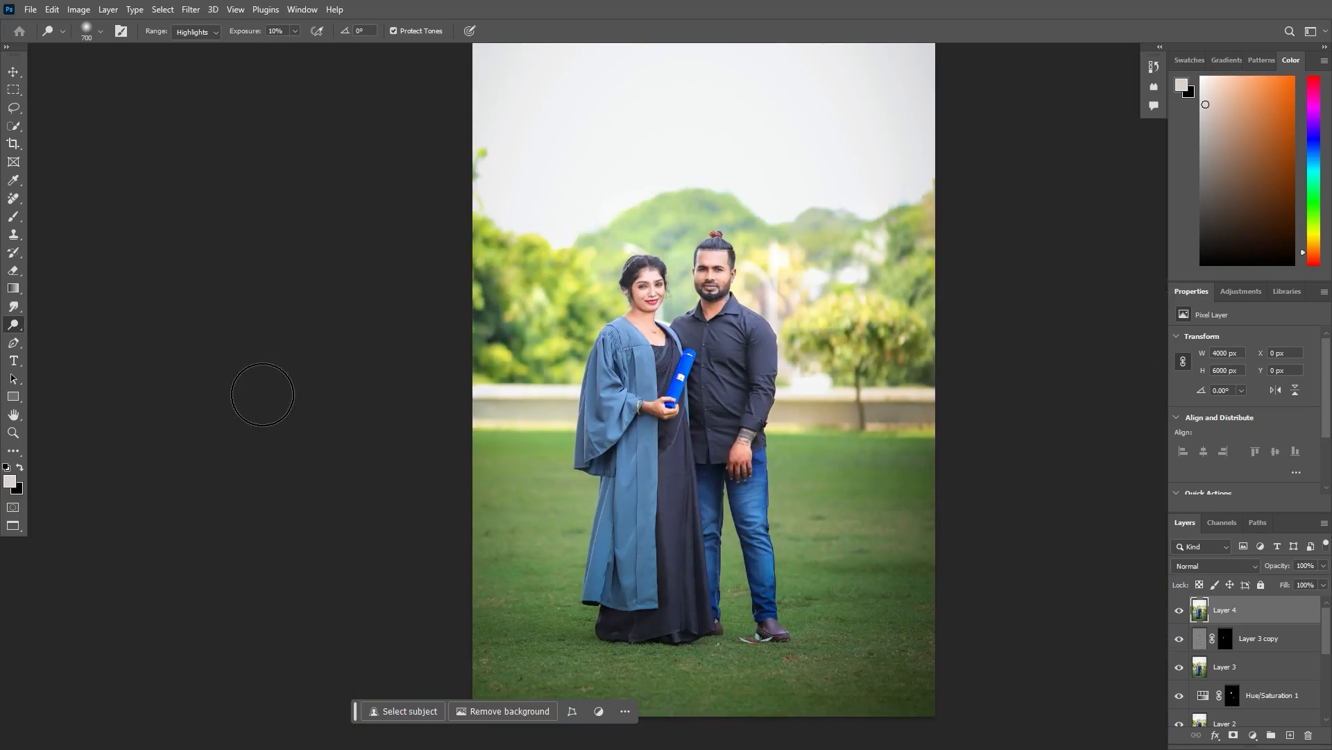
key(ctrl+minus)
key(bracketright)
key(bracketright)
key(bracketright)
key(bracketright)
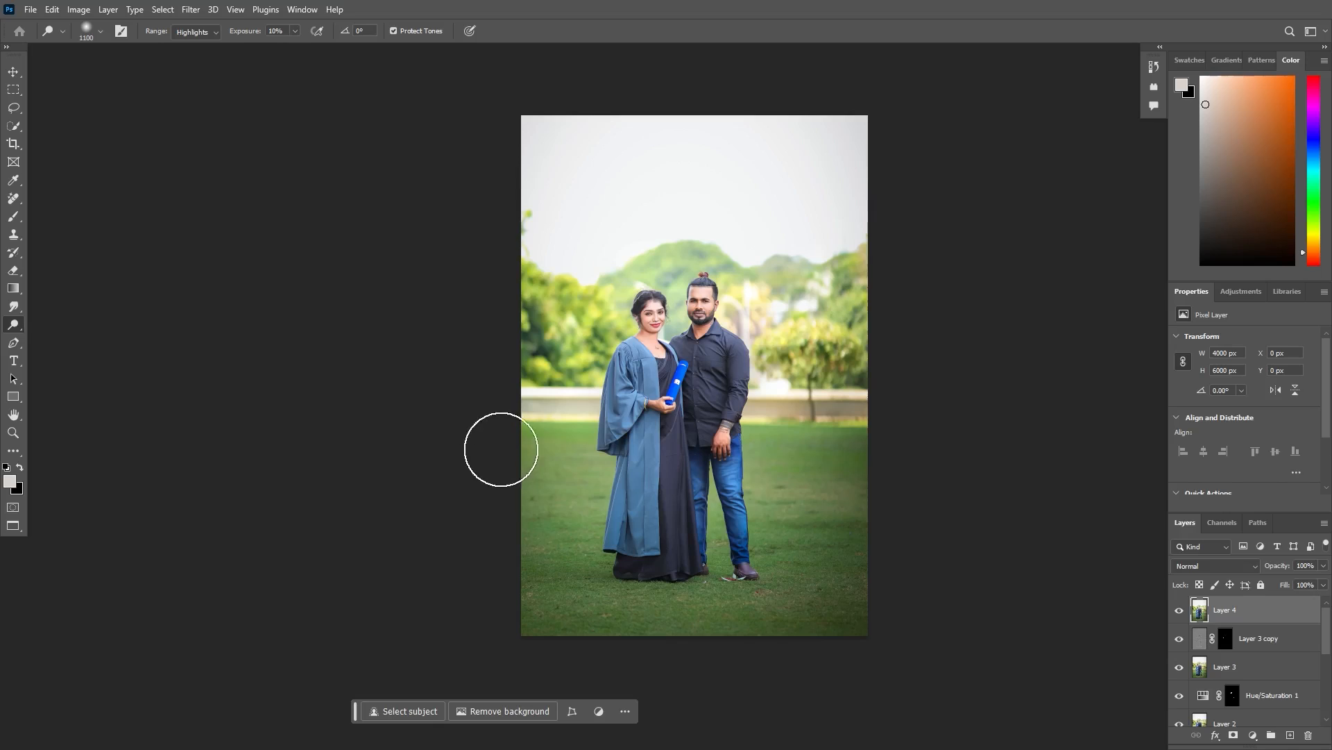
click(713, 237)
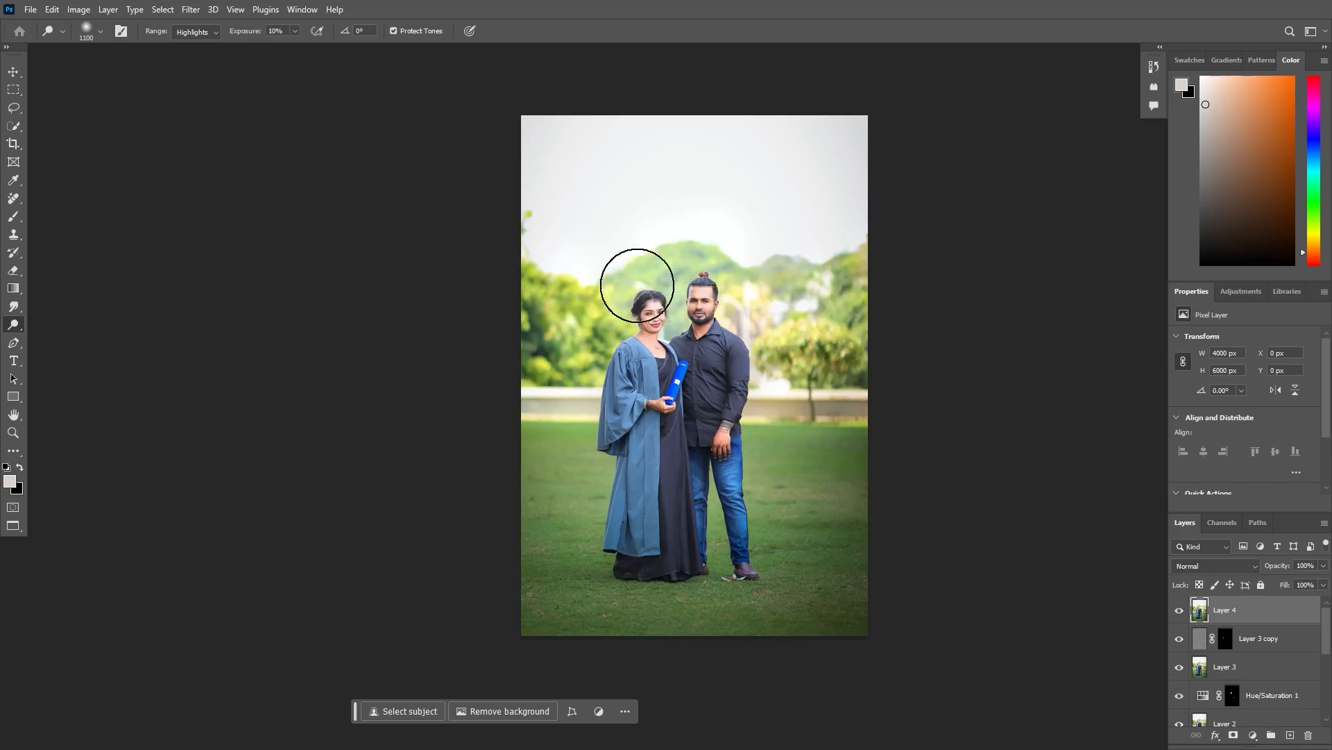
- Compare the photo with and without the dodged top layer
key(ctrl+minus)
key(ctrl+plus)
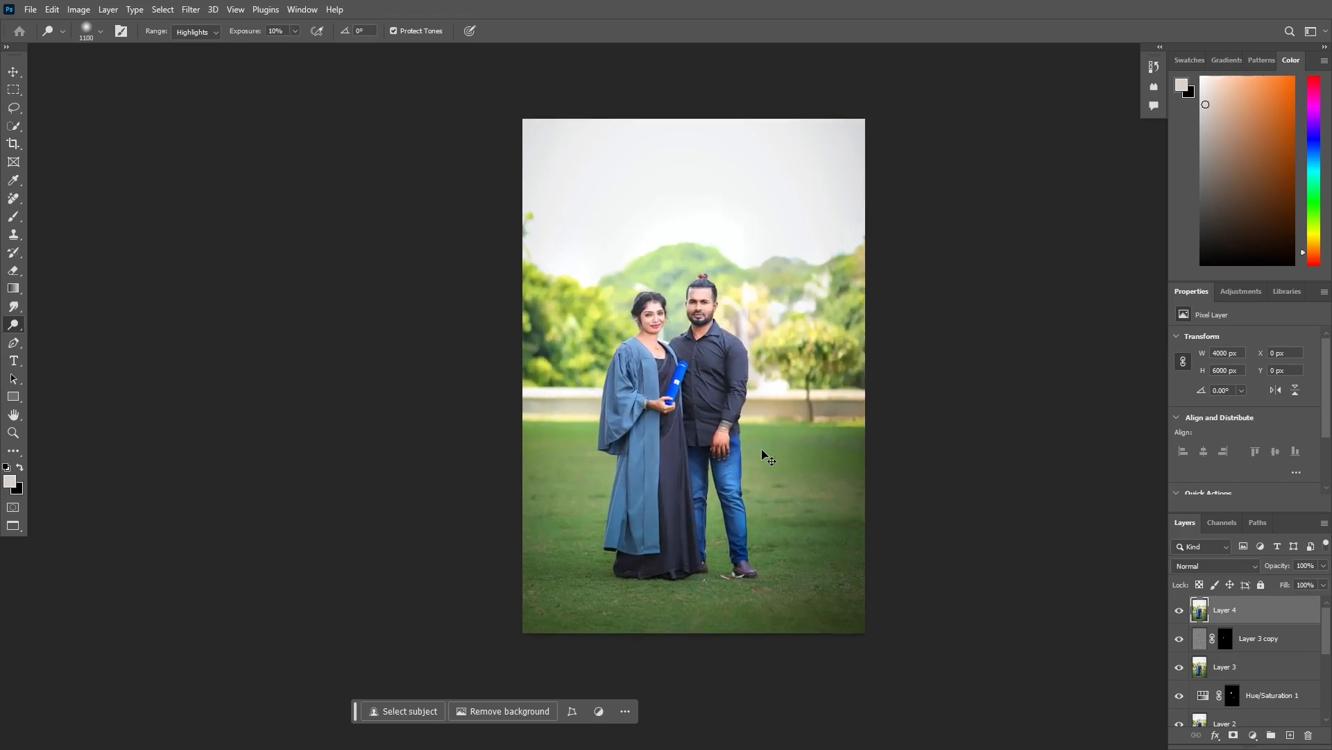
key(ctrl+minus)
key(ctrl+plus)
key(ctrl+plus)
key(ctrl+minus)
click(1180, 610)
click(1179, 610)
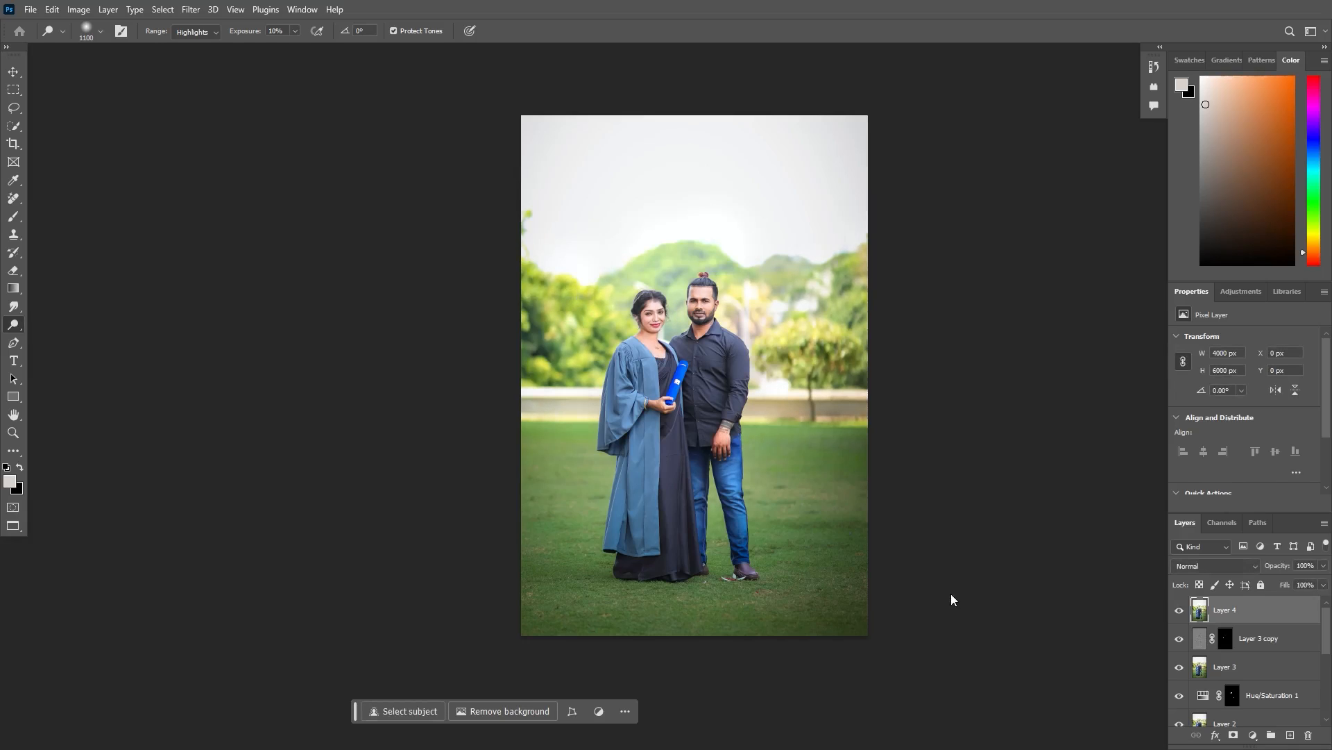
- Add a white layer mask to the dodged top layer and make black the foreground color
key(ctrl+plus)
click(1233, 735)
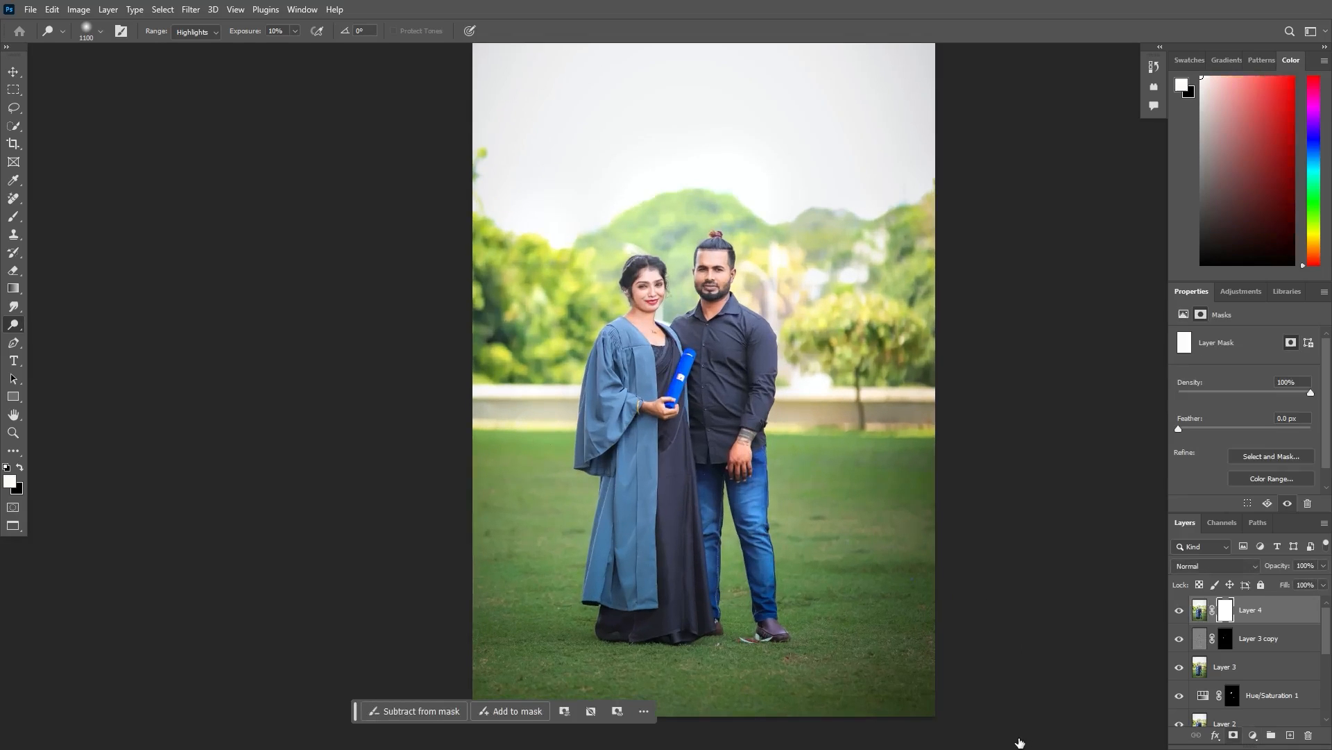
key(x)
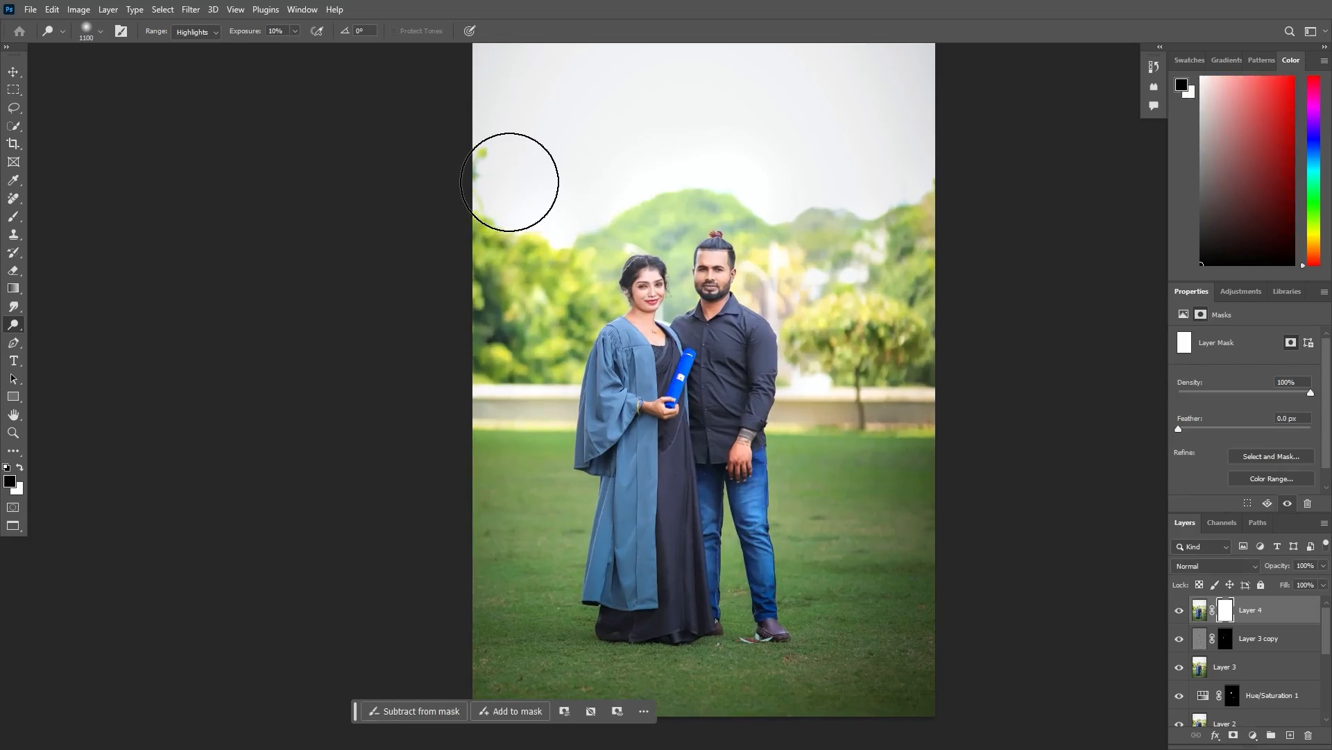
- Paint black with a soft 1000 brush on the mask over the sky and the lower area around the couple's legs
key(b)
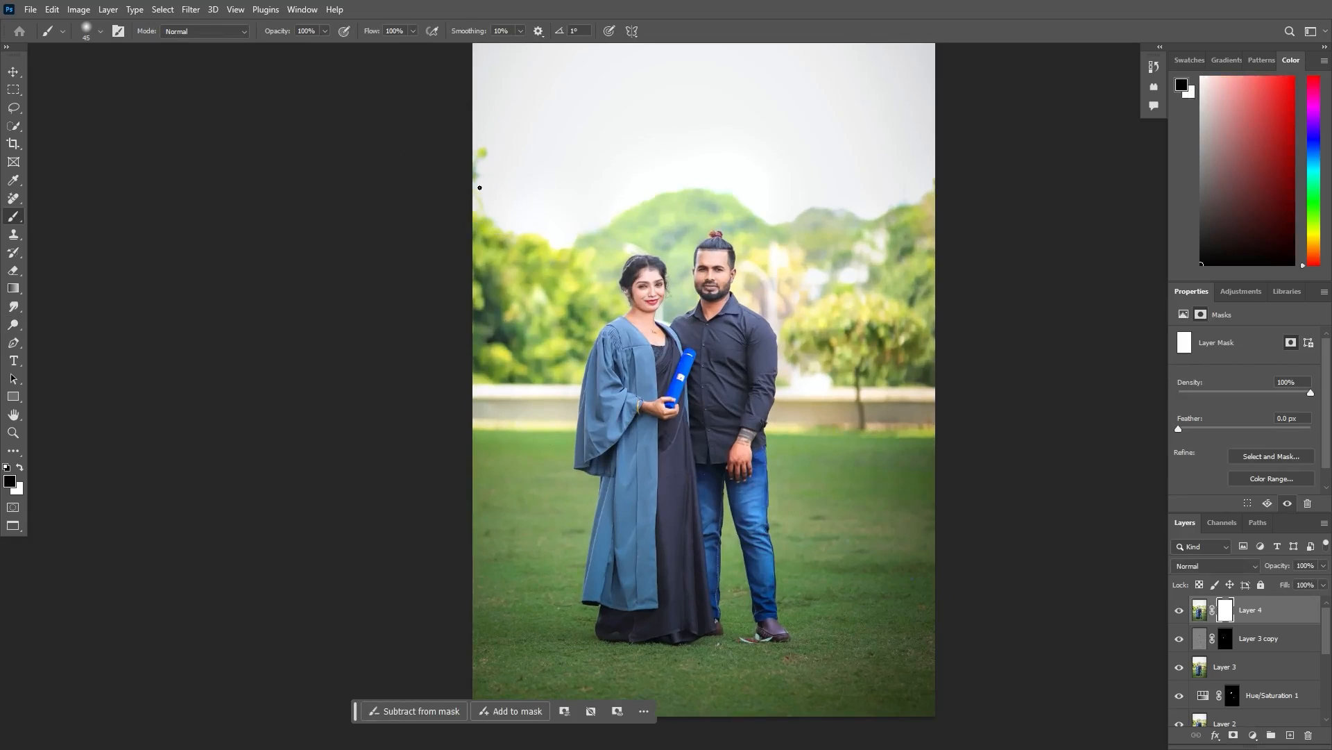
key(bracketright)
key(bracketright)
key(bracketright)
key(bracketright)
key(bracketright)
key(bracketright)
key(bracketright)
key(bracketright)
key(bracketright)
key(bracketright)
key(bracketright)
key(bracketright)
key(bracketright)
key(bracketright)
key(bracketright)
key(bracketright)
key(bracketright)
key(bracketright)
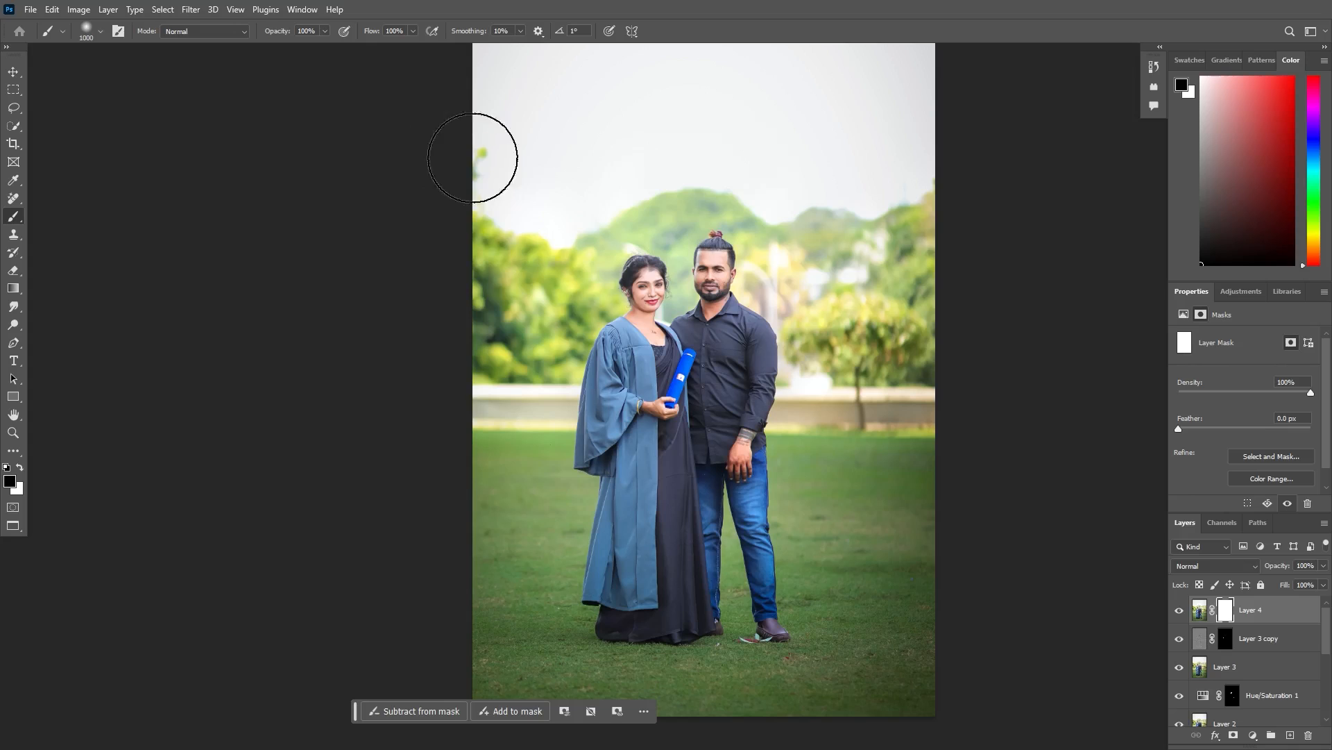
drag(538, 181, 846, 182)
mouse_move(760, 538)
mouse_down()
mouse_move(627, 669)
mouse_move(727, 625)
mouse_move(642, 548)
mouse_up()
key(ctrl+minus)
key(ctrl+minus)
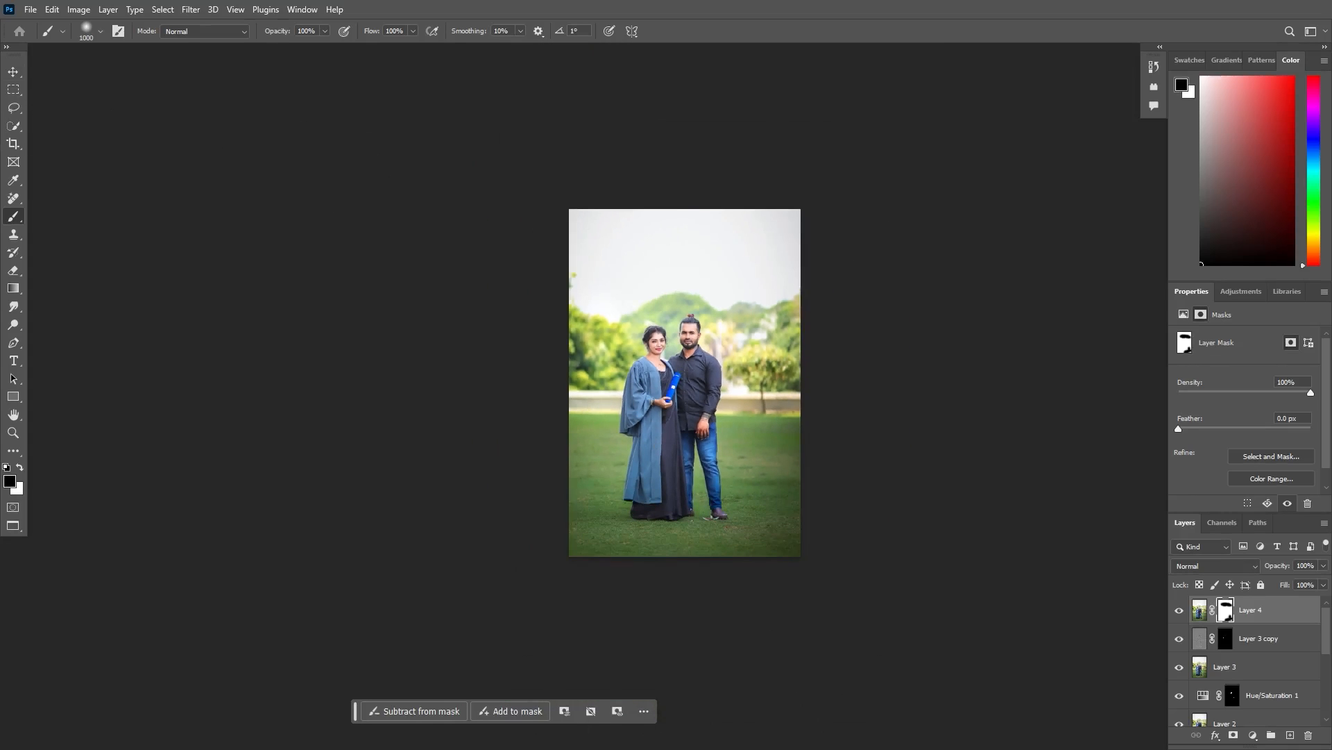
- Select all the retouching layers above the Background and put them into one group
key(v)
key(ctrl+plus)
key(ctrl+plus)
key(ctrl+minus)
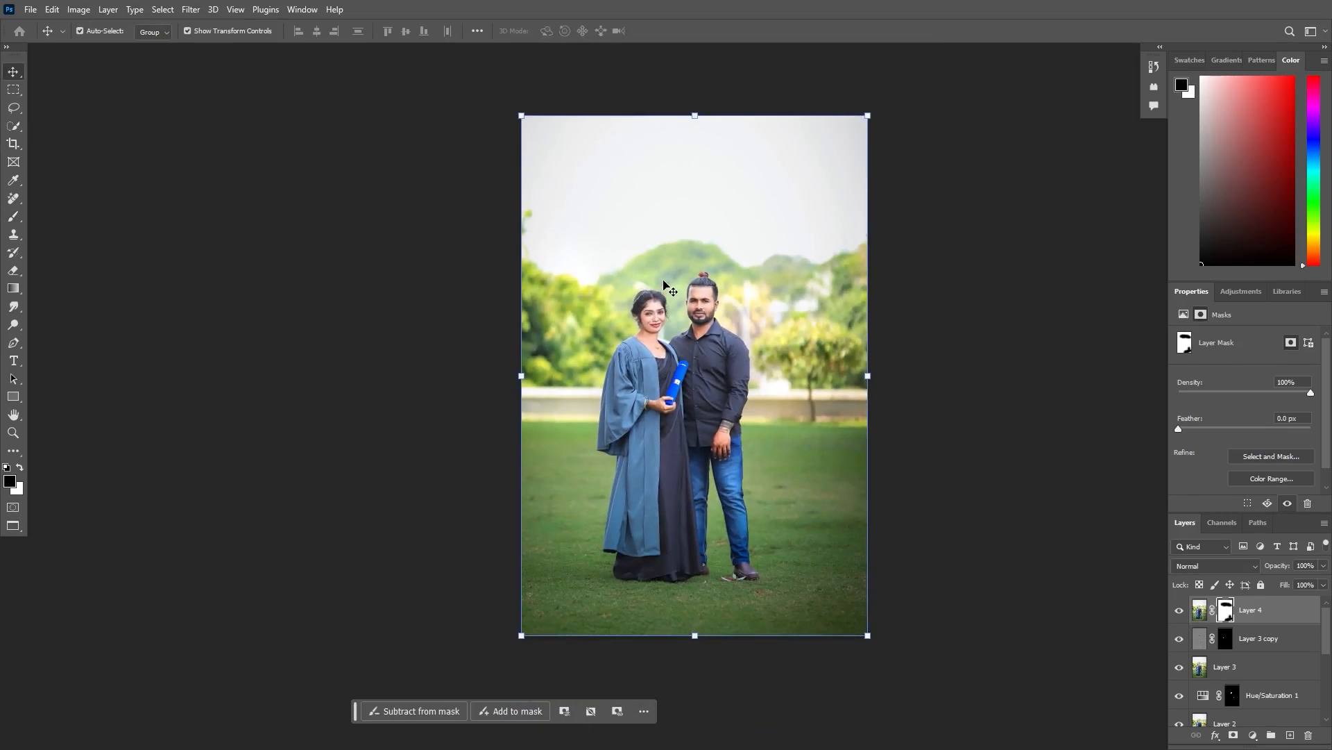
drag(1326, 623, 1327, 696)
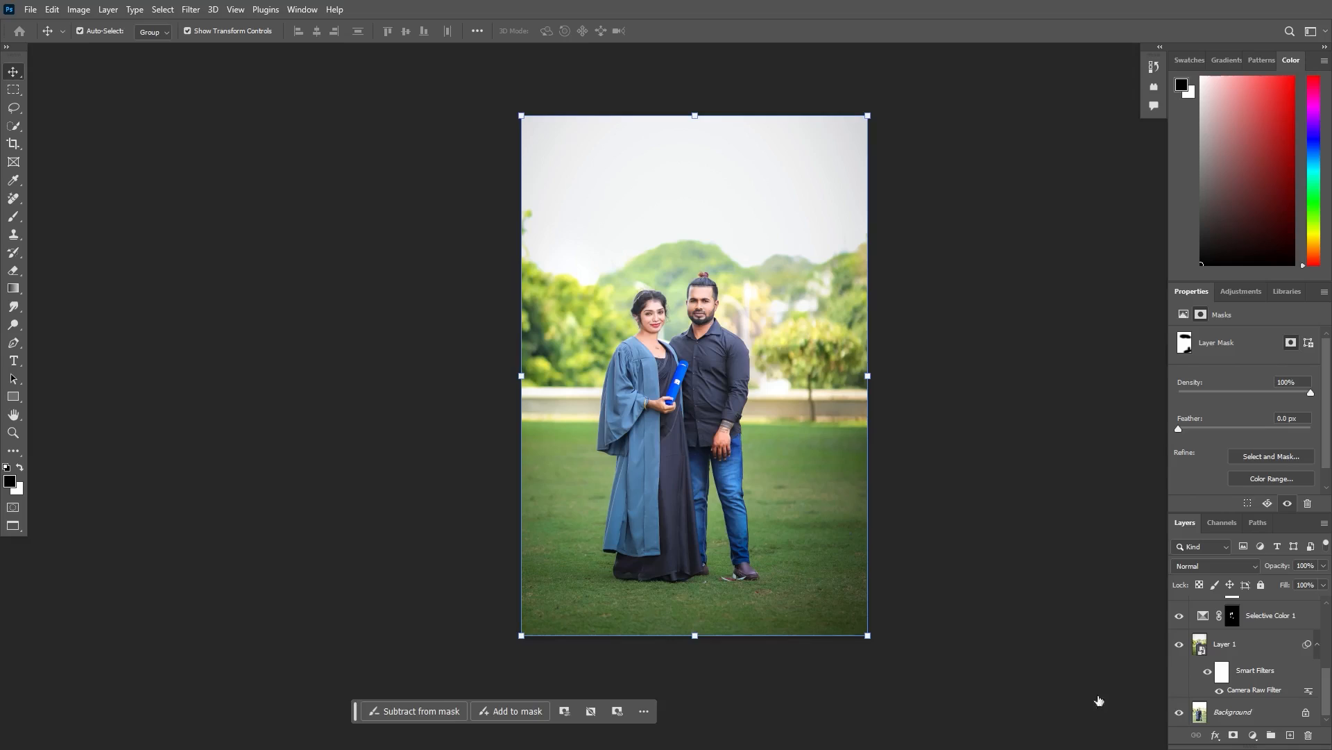
ctrl+click(1034, 663)
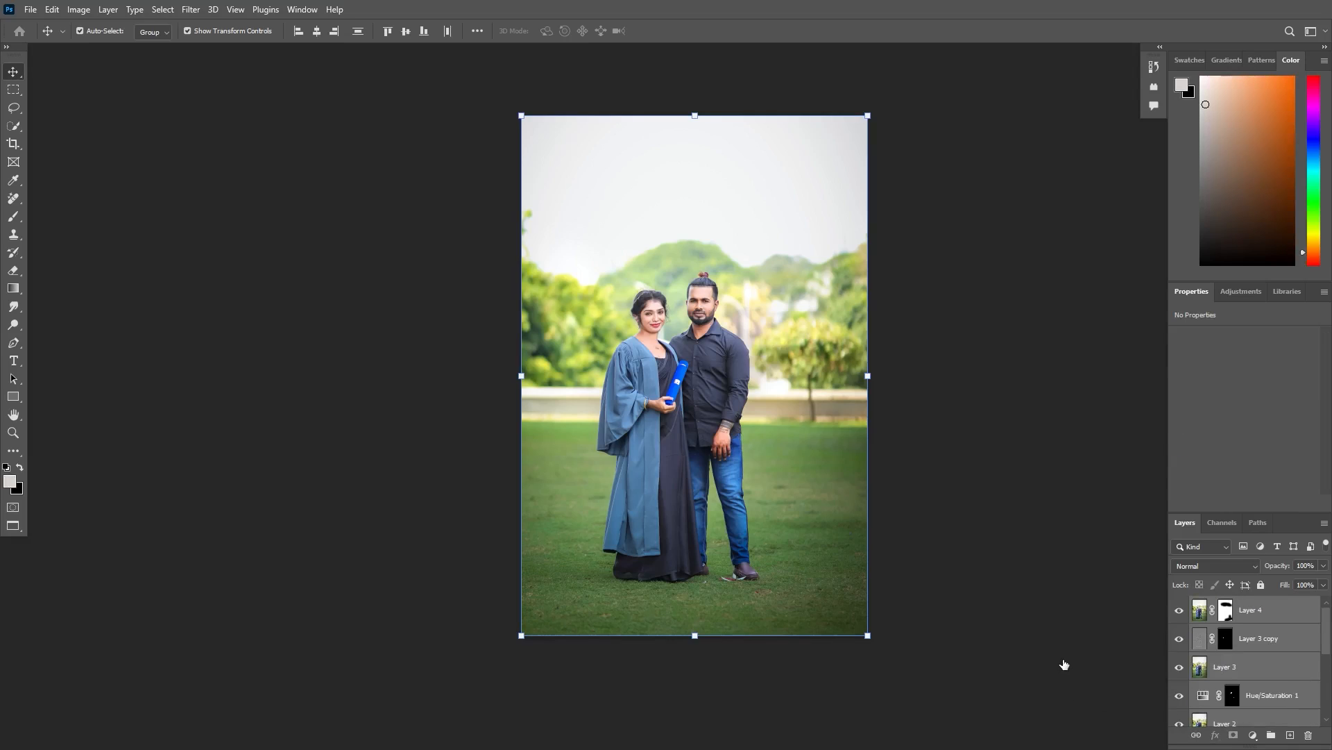
key(ctrl+alt+a)
key(ctrl+g)
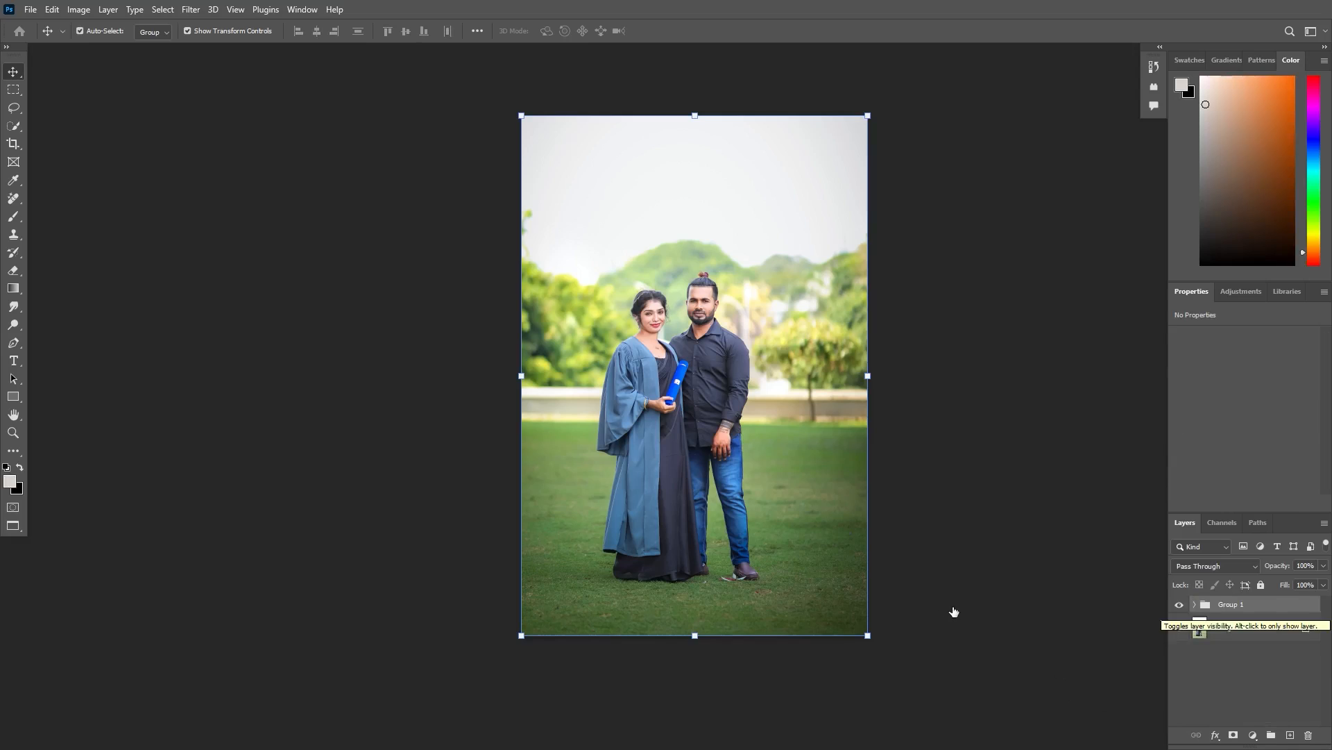
- Compare the retouched photo with the original by hiding and showing the layer group
click(1179, 605)
click(1179, 604)
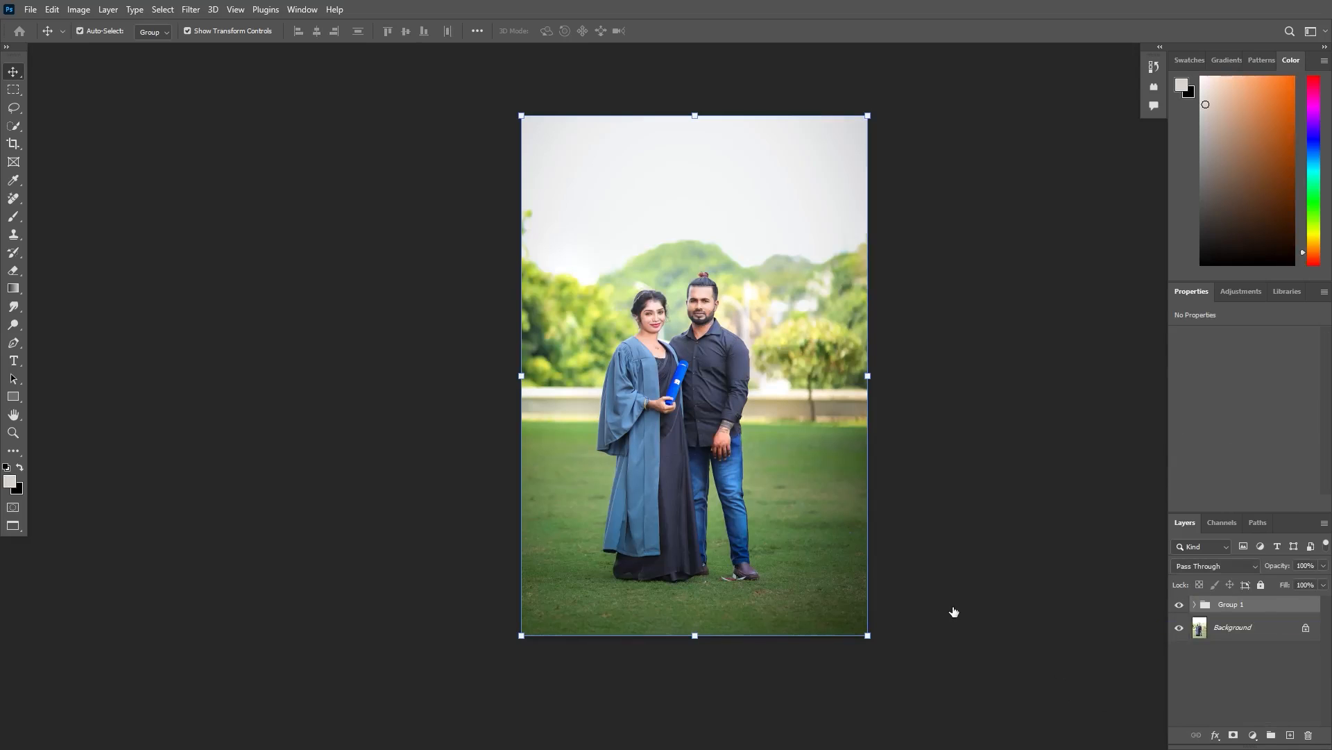
click(1180, 604)
click(1179, 604)
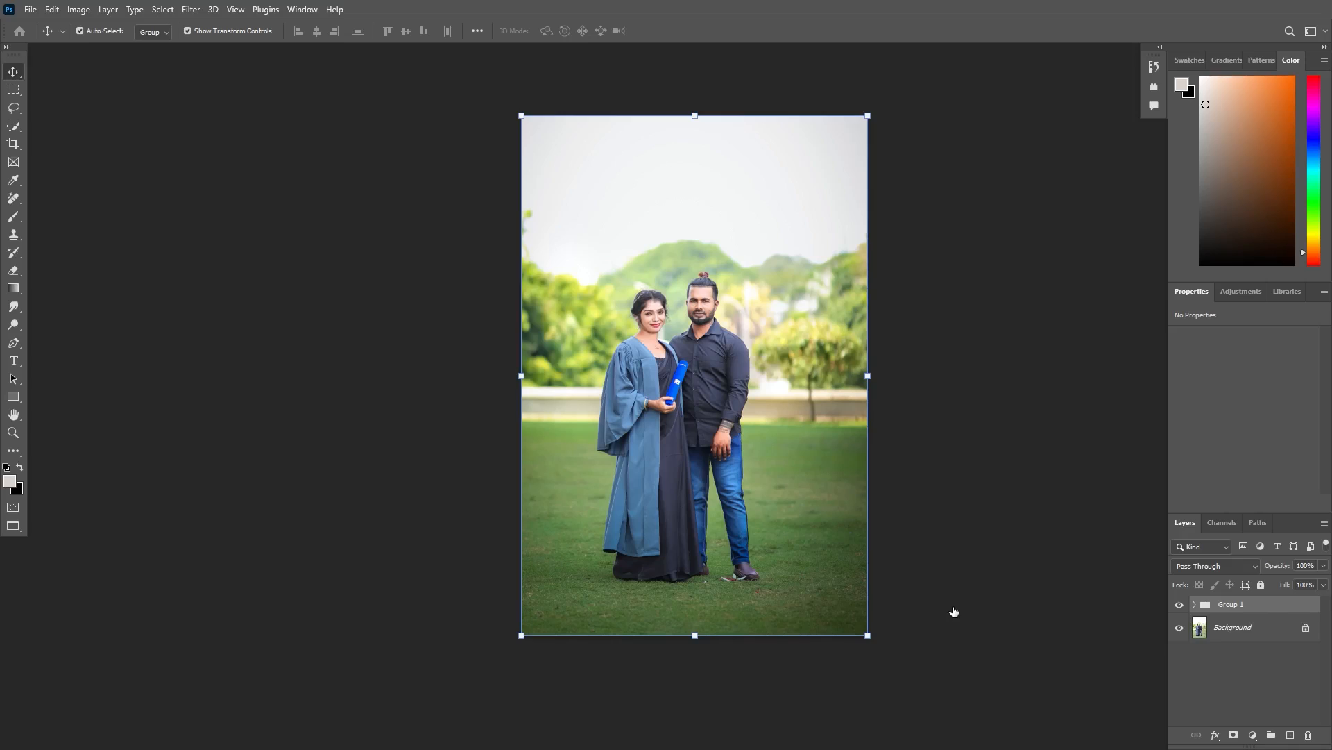